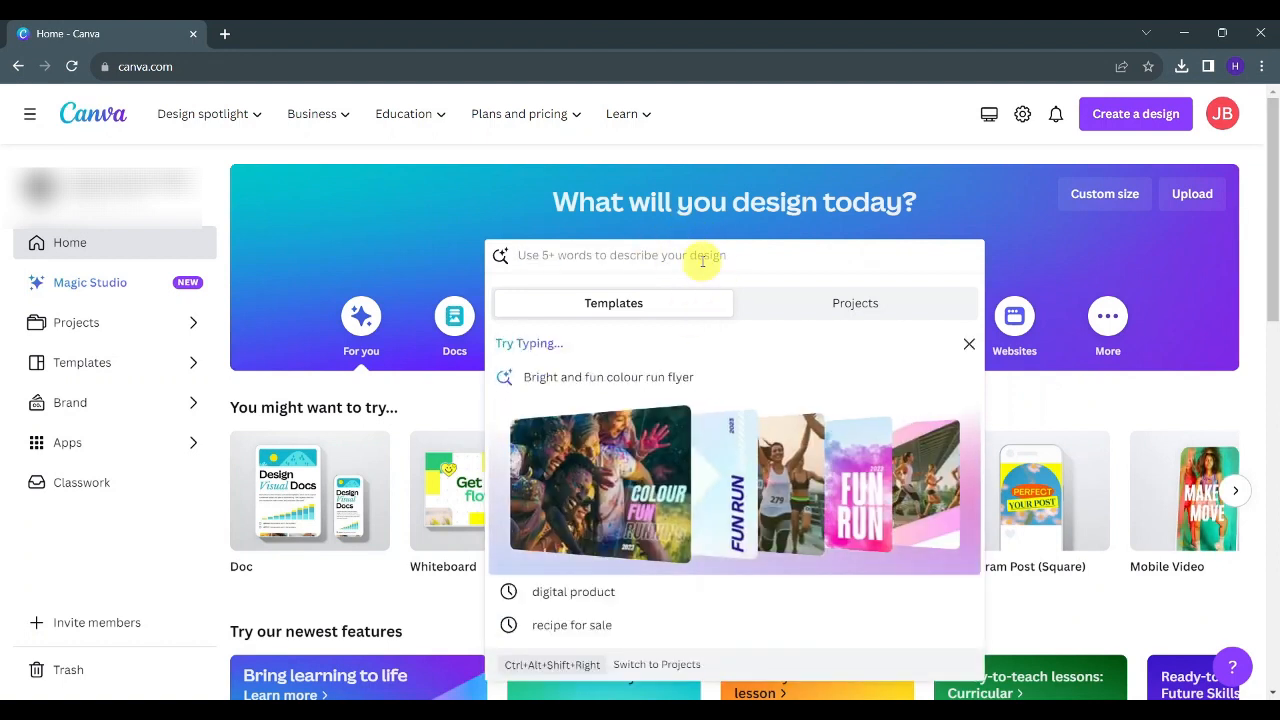
- Search the templates for "digital product"
type("digitial product")
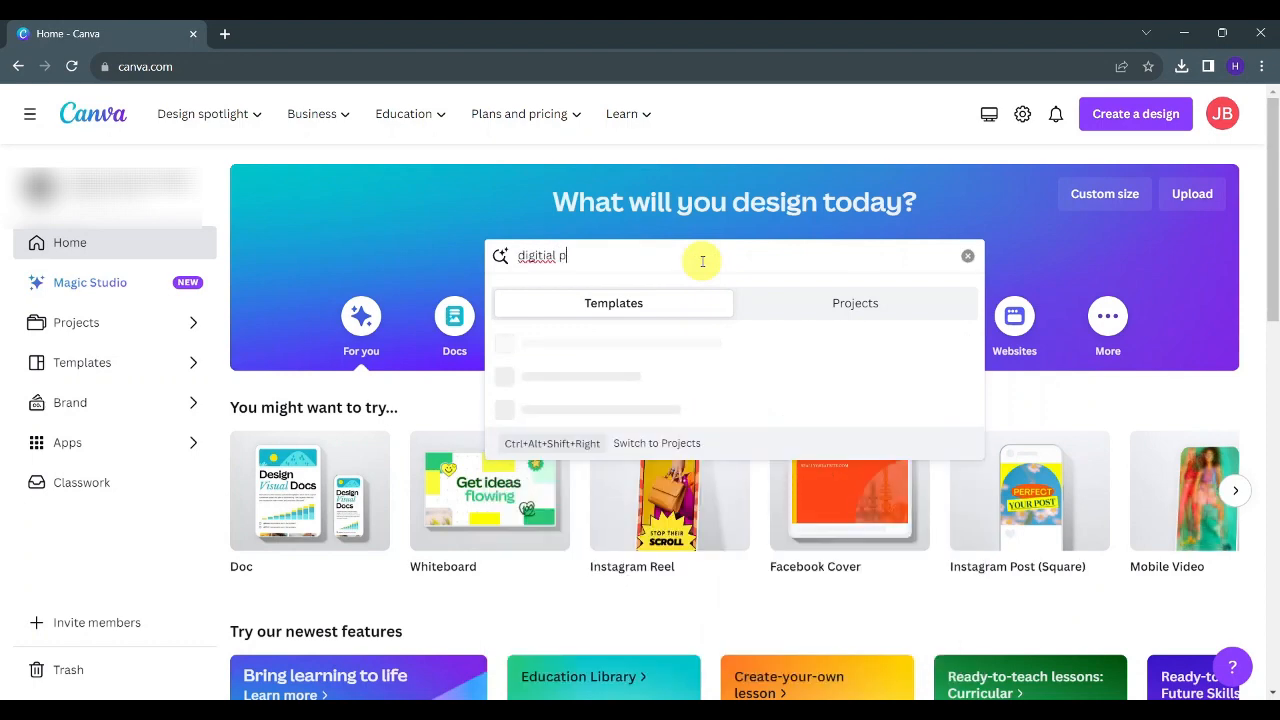
double_click(533, 250)
type("digital")
key("Return")
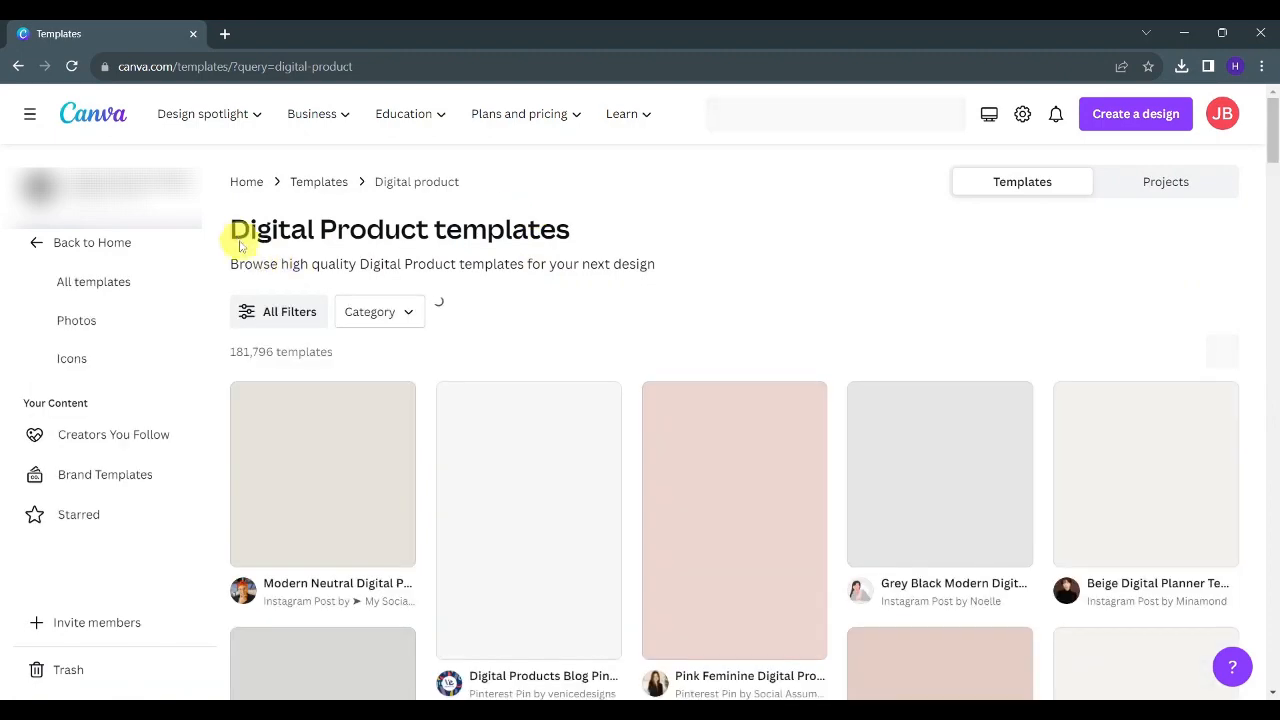
- Browse the digital product results and customize the "Social Media Template Digital Product Images Mockup Instagram Post" template
scroll(670, 320, "down", 2)
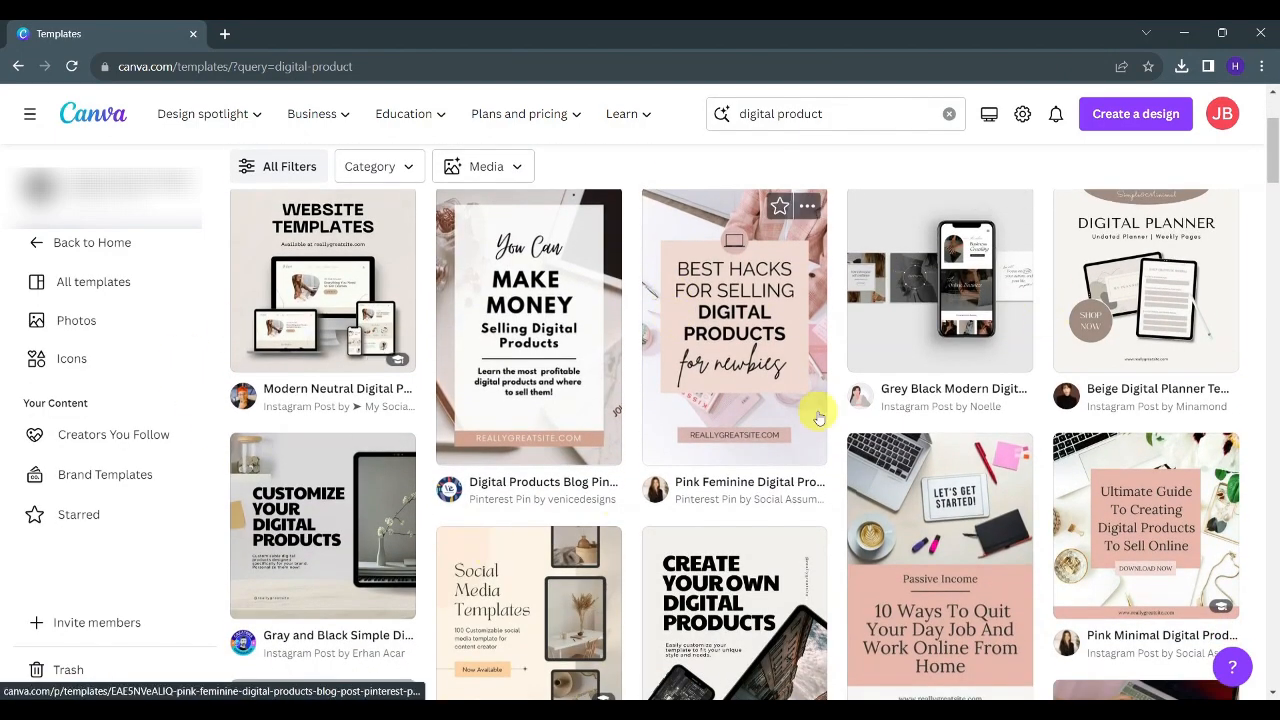
scroll(740, 420, "down", 2)
scroll(720, 428, "down", 4)
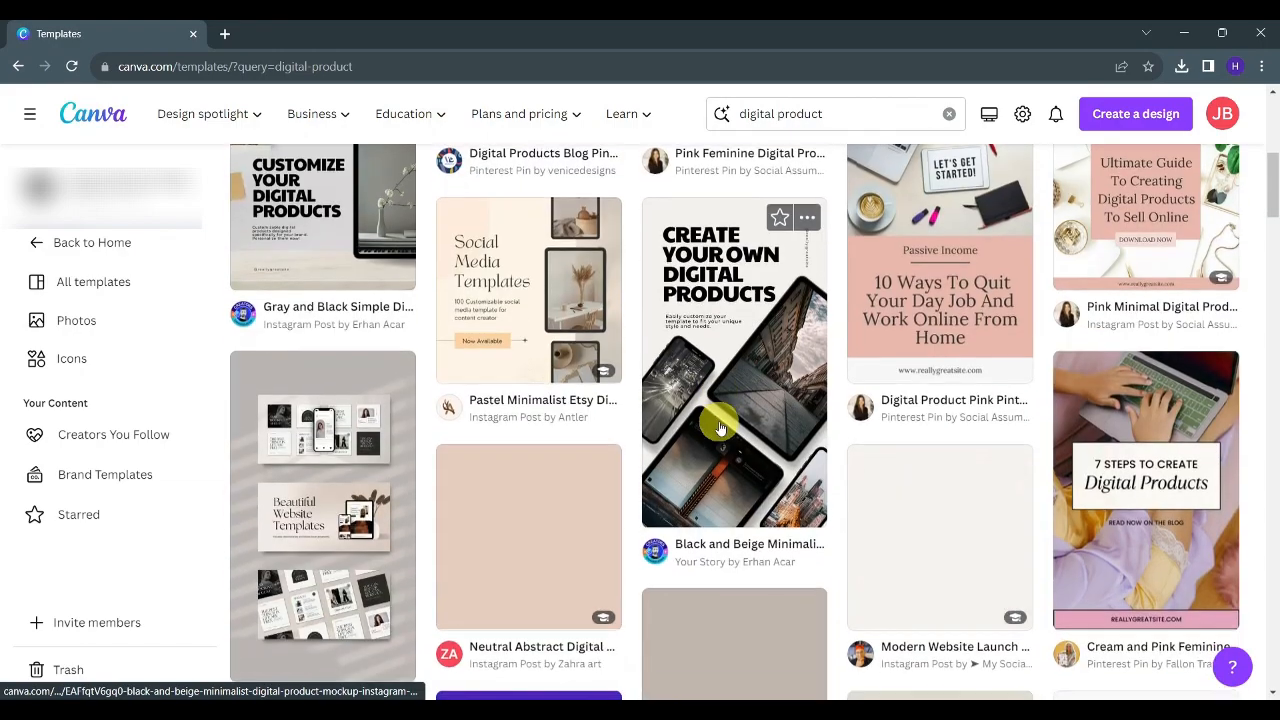
scroll(720, 428, "down", 1)
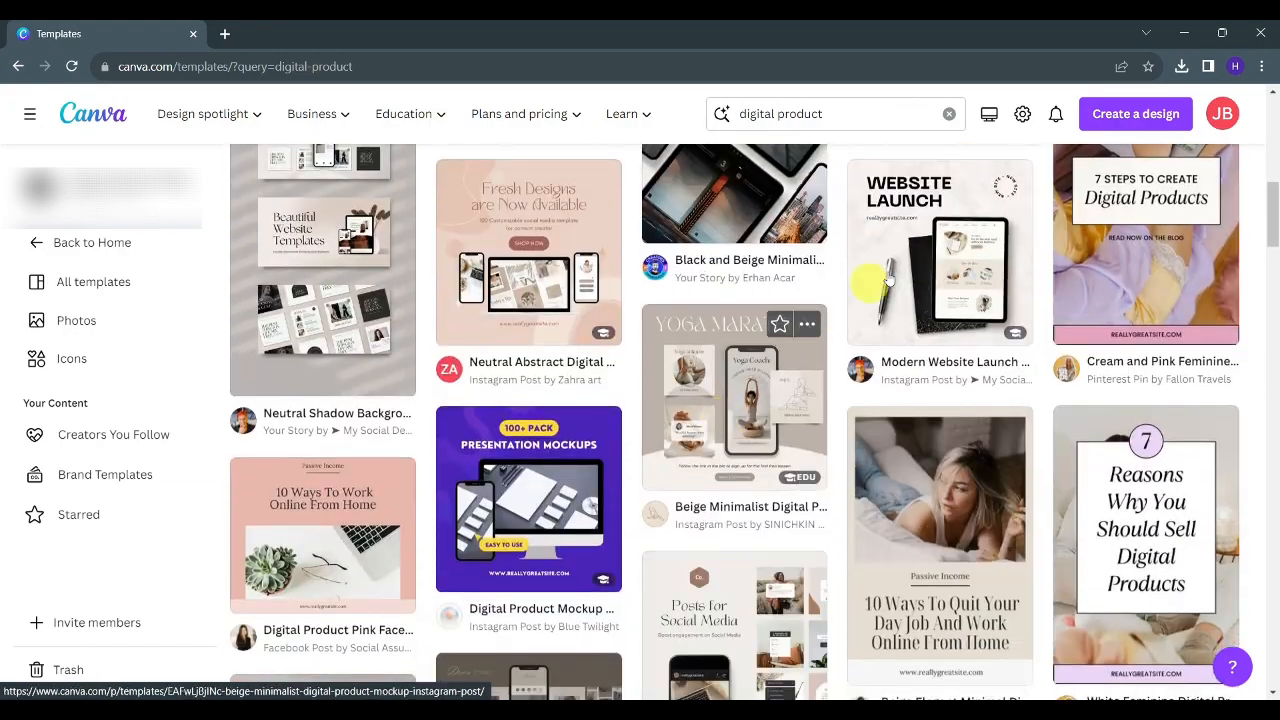
scroll(700, 380, "down", 2)
scroll(815, 389, "down", 1)
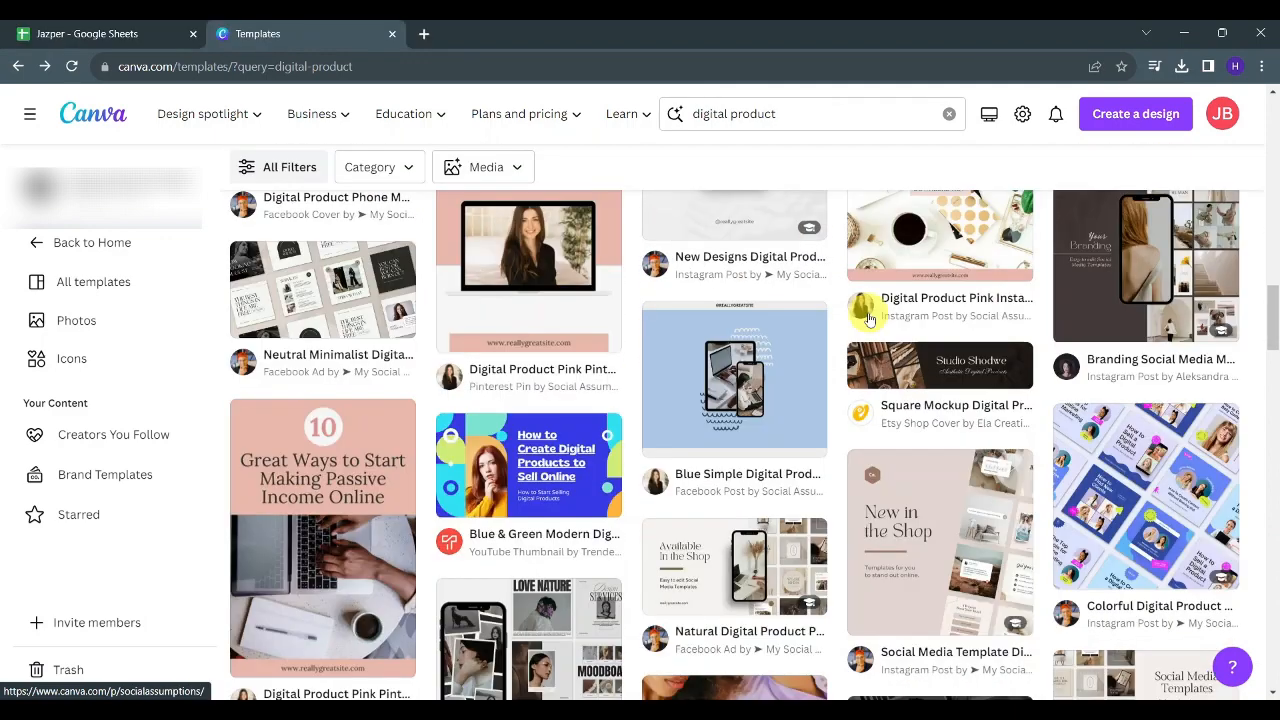
scroll(992, 500, "down", 1)
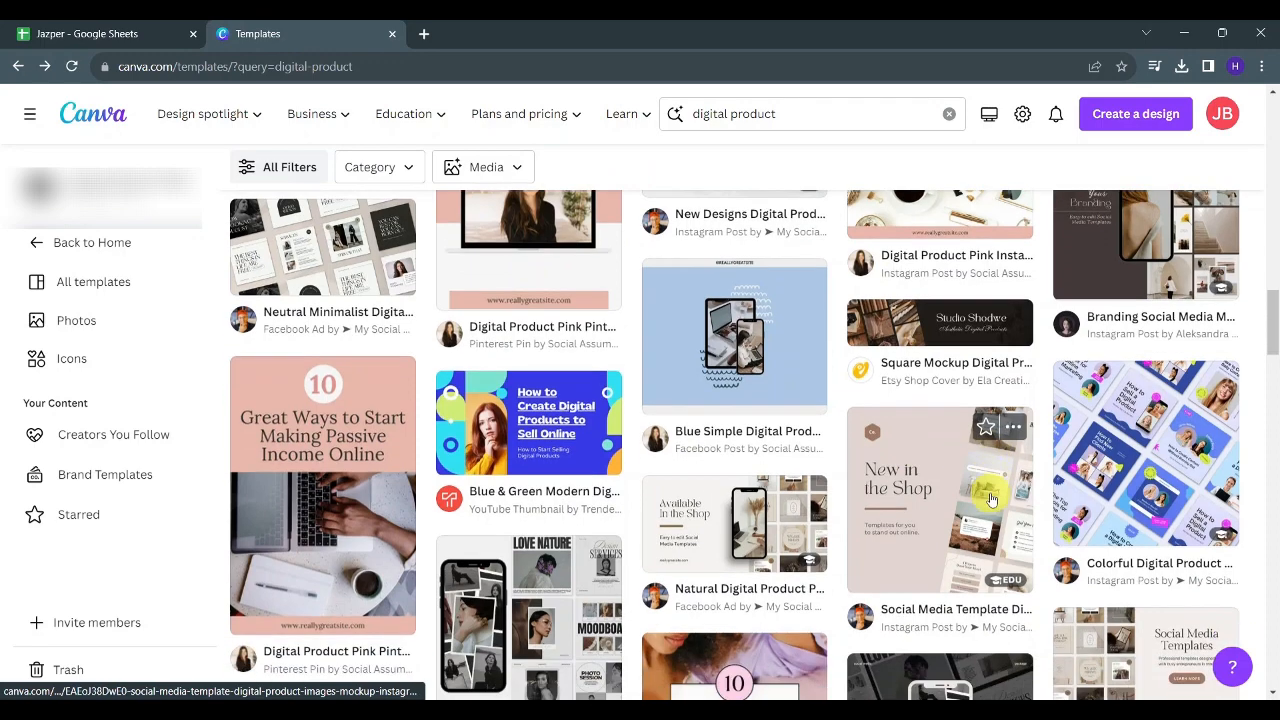
left_click(908, 515)
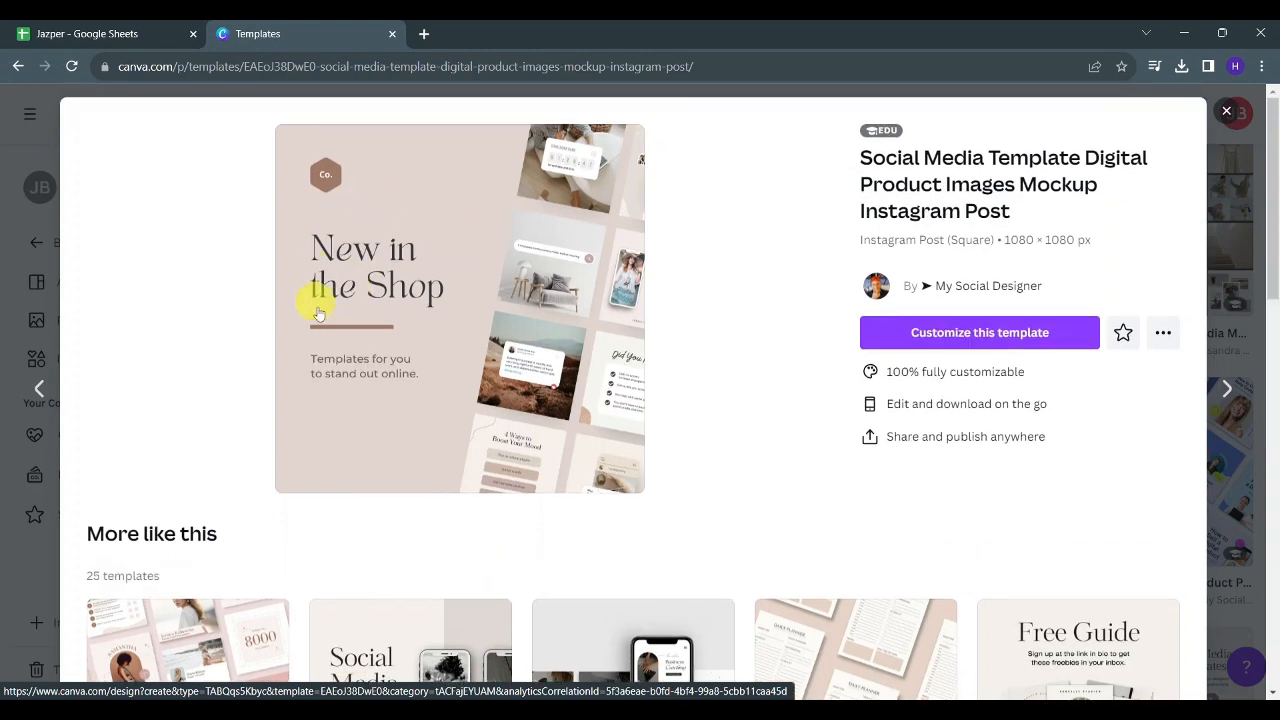
left_click(951, 334)
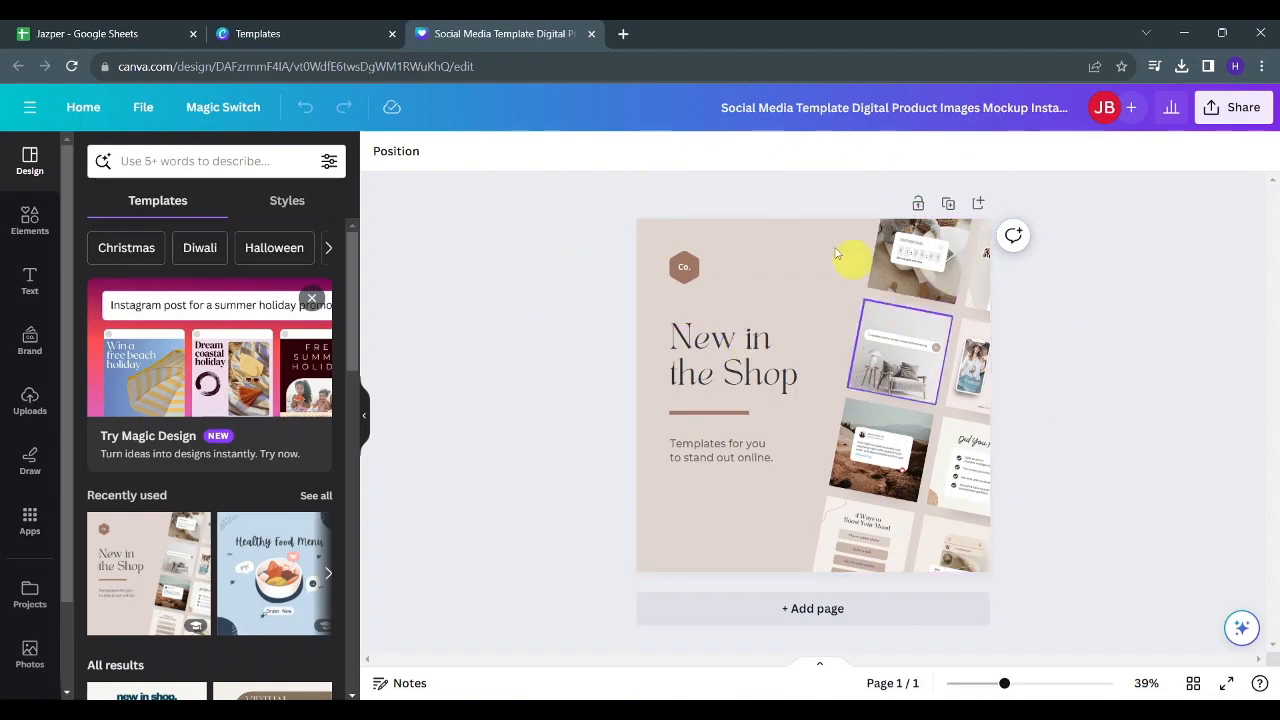
- Return to the templates tab, close the template preview and search the templates for "planner"
left_click(294, 25)
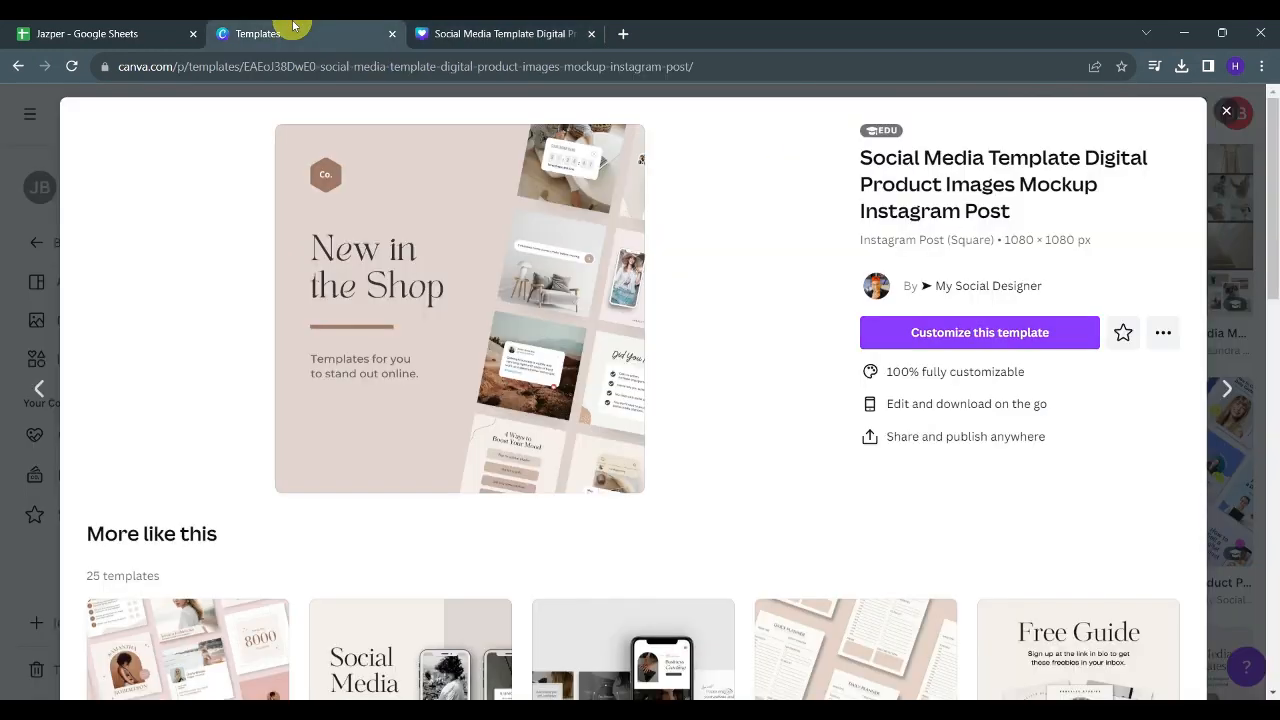
left_click(1224, 113)
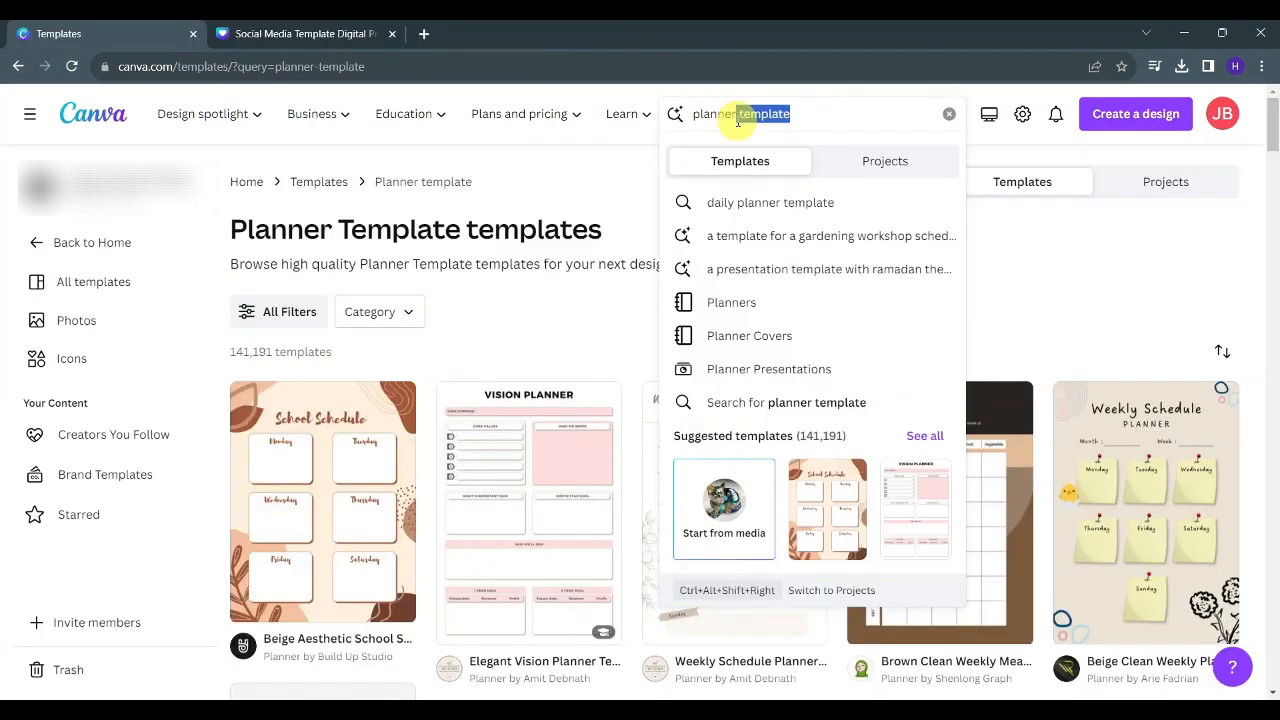
key("BackSpace")
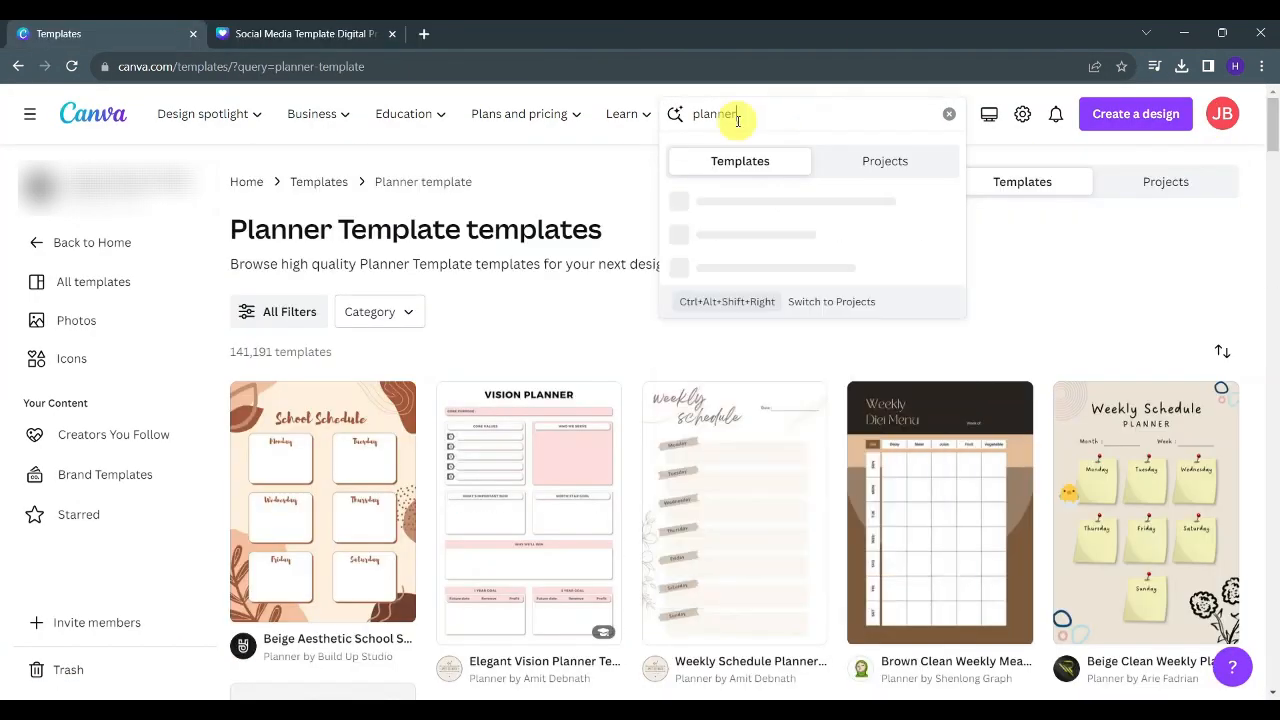
key("Return")
- Scroll through the planner template results to compare the designs
scroll(680, 277, "down", 2)
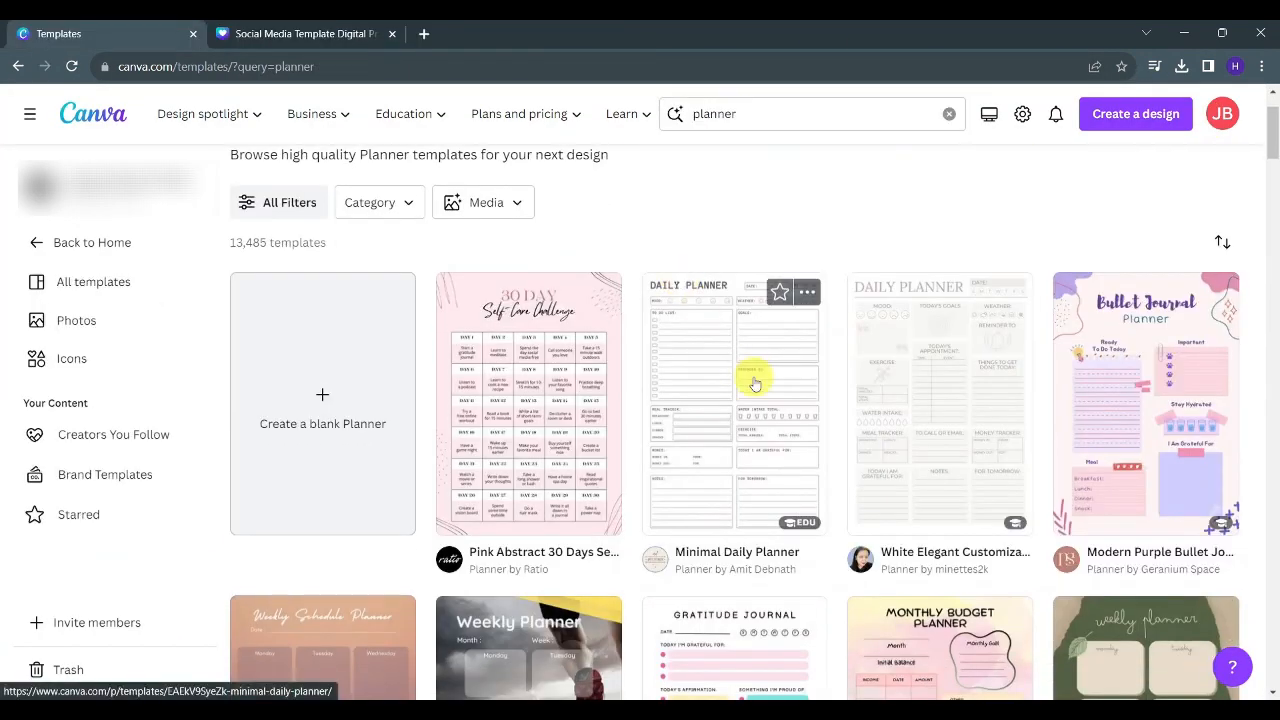
scroll(800, 523, "down", 2)
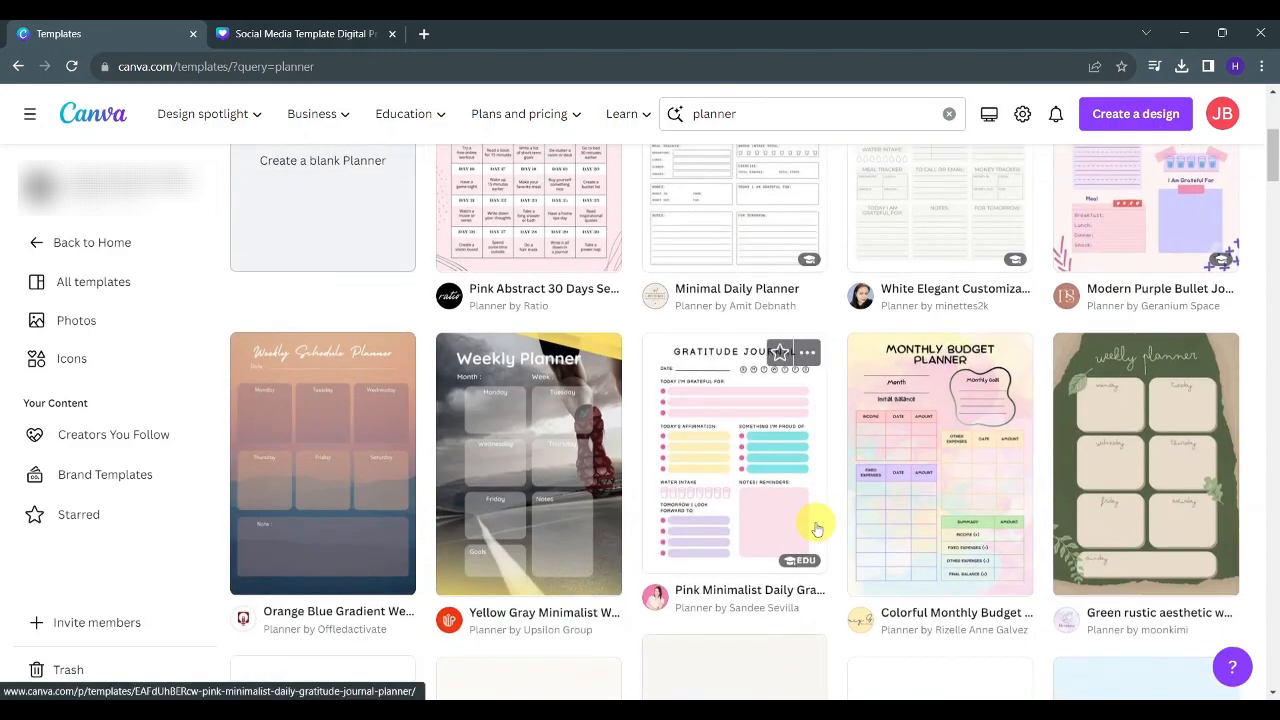
scroll(810, 523, "up", 2)
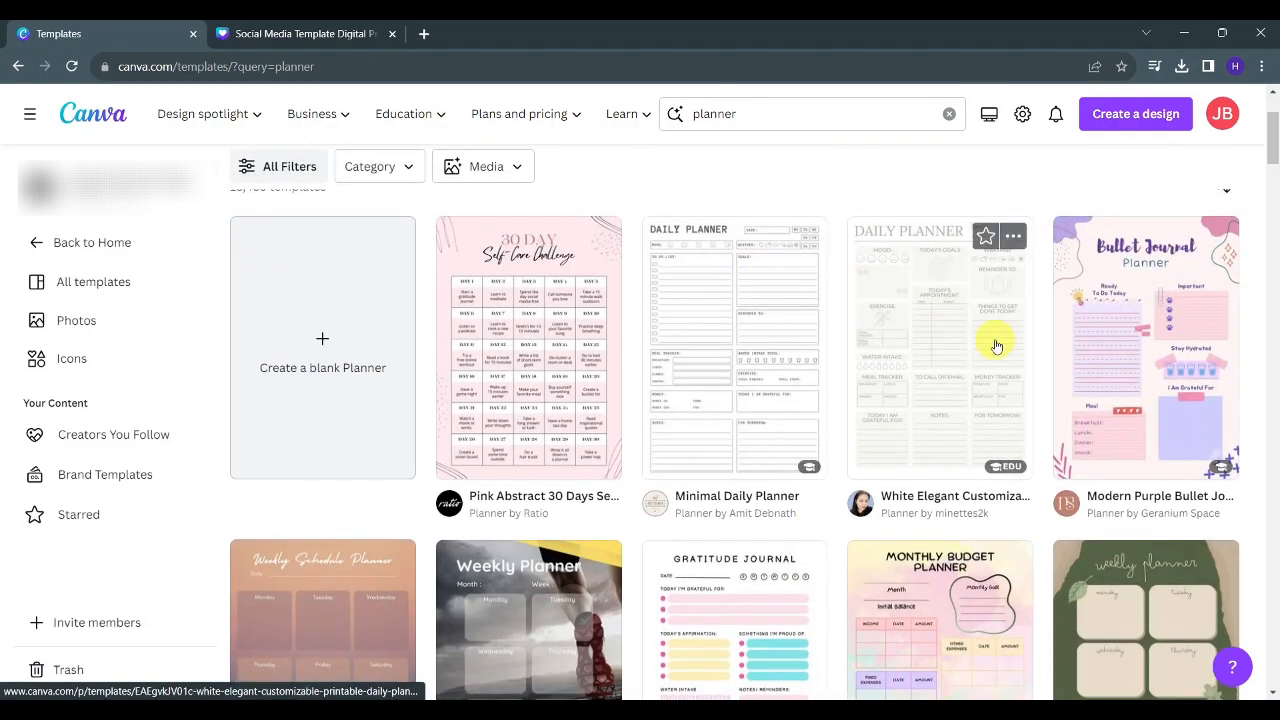
scroll(996, 346, "down", 2)
scroll(714, 317, "up", 4)
scroll(843, 462, "down", 1)
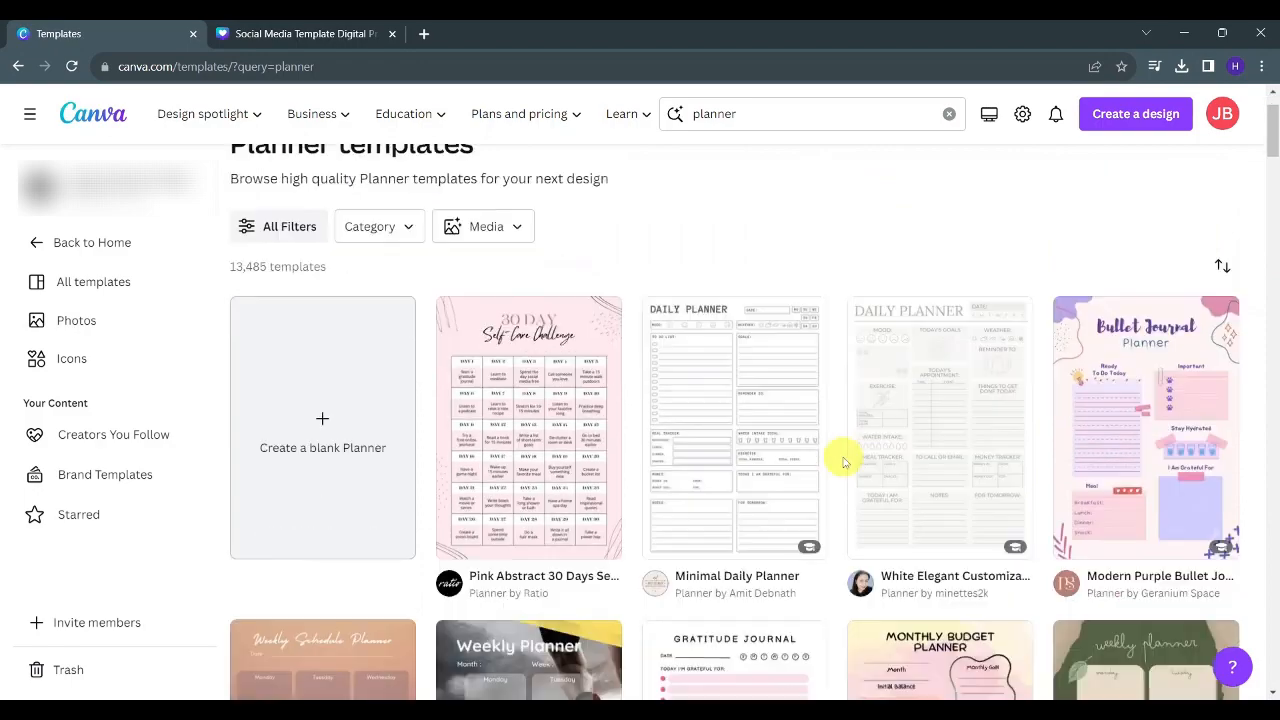
scroll(846, 460, "down", 1)
scroll(845, 380, "down", 2)
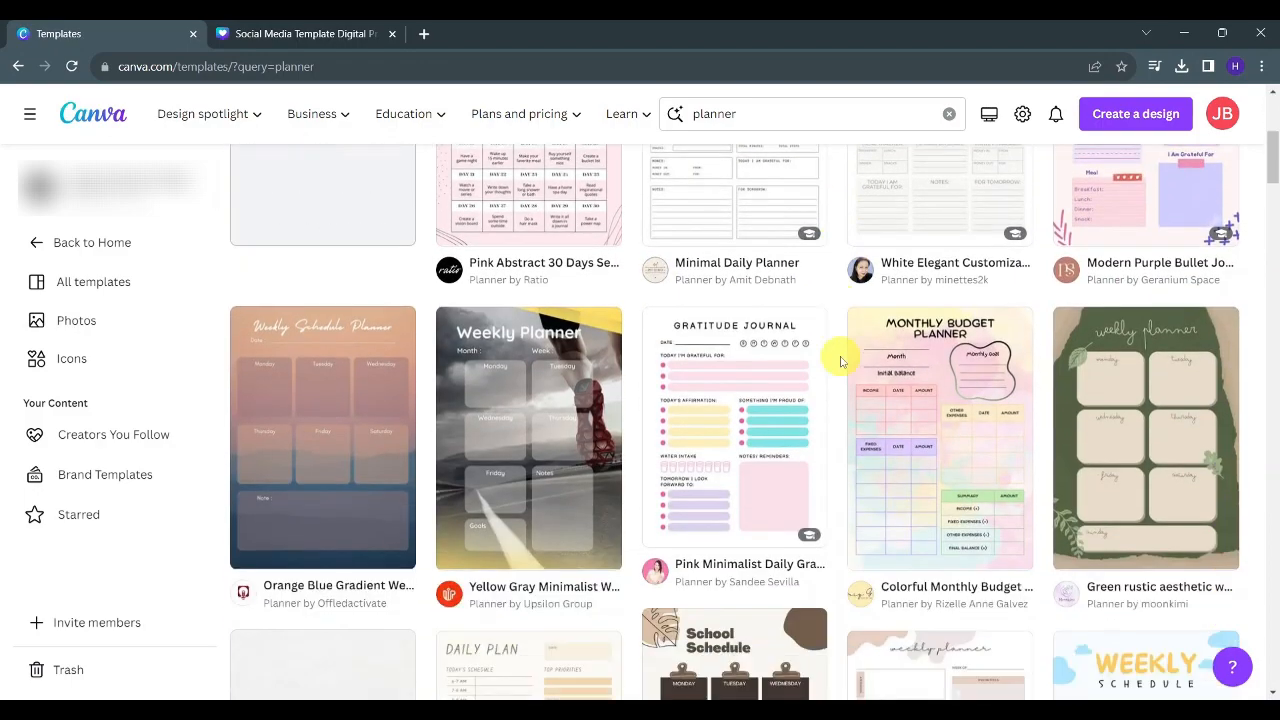
scroll(840, 360, "down", 1)
scroll(837, 357, "up", 4)
- Open the Minimal Daily Planner and the White Elegant Customizable daily planner templates in new tabs
right_click(740, 308)
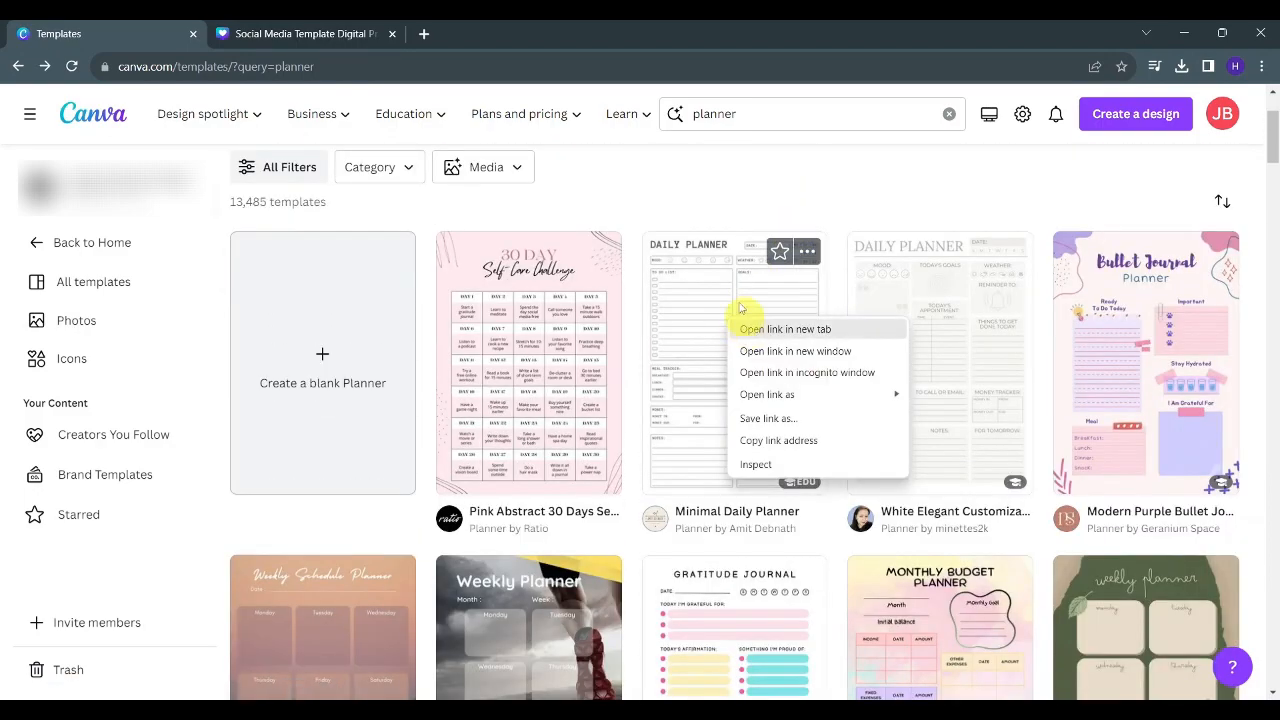
left_click(758, 330)
right_click(920, 294)
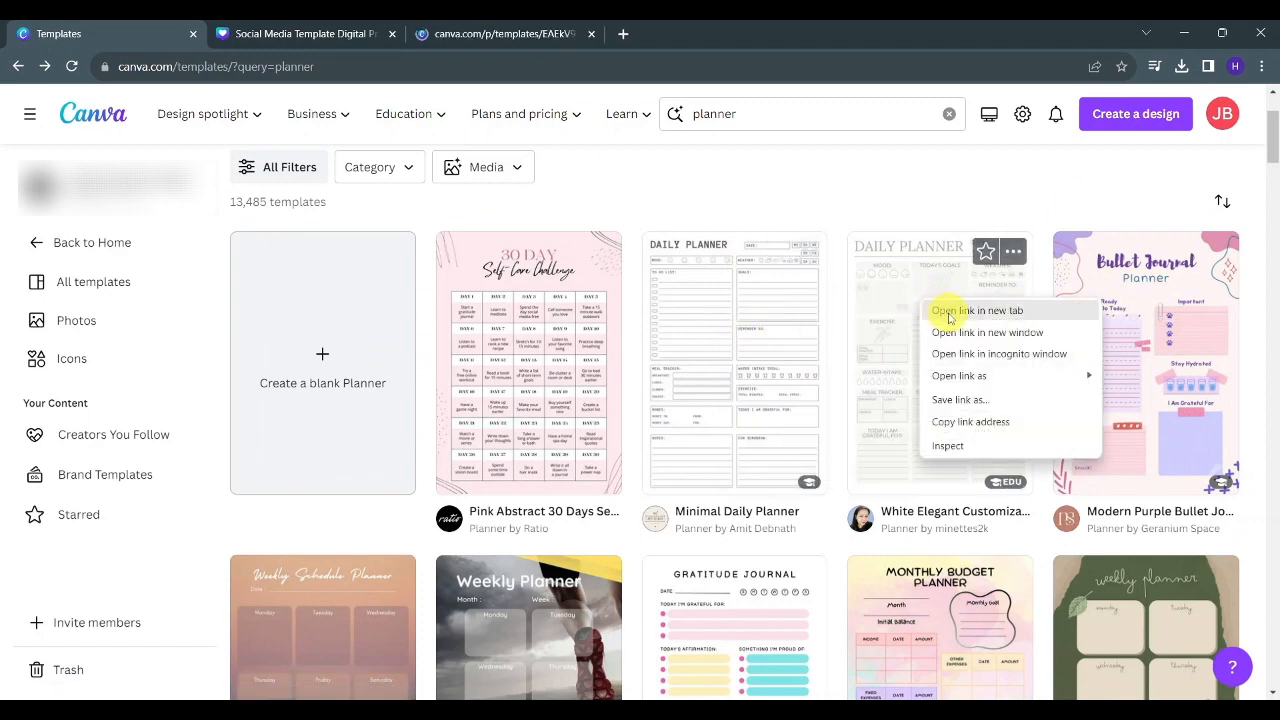
left_click(949, 313)
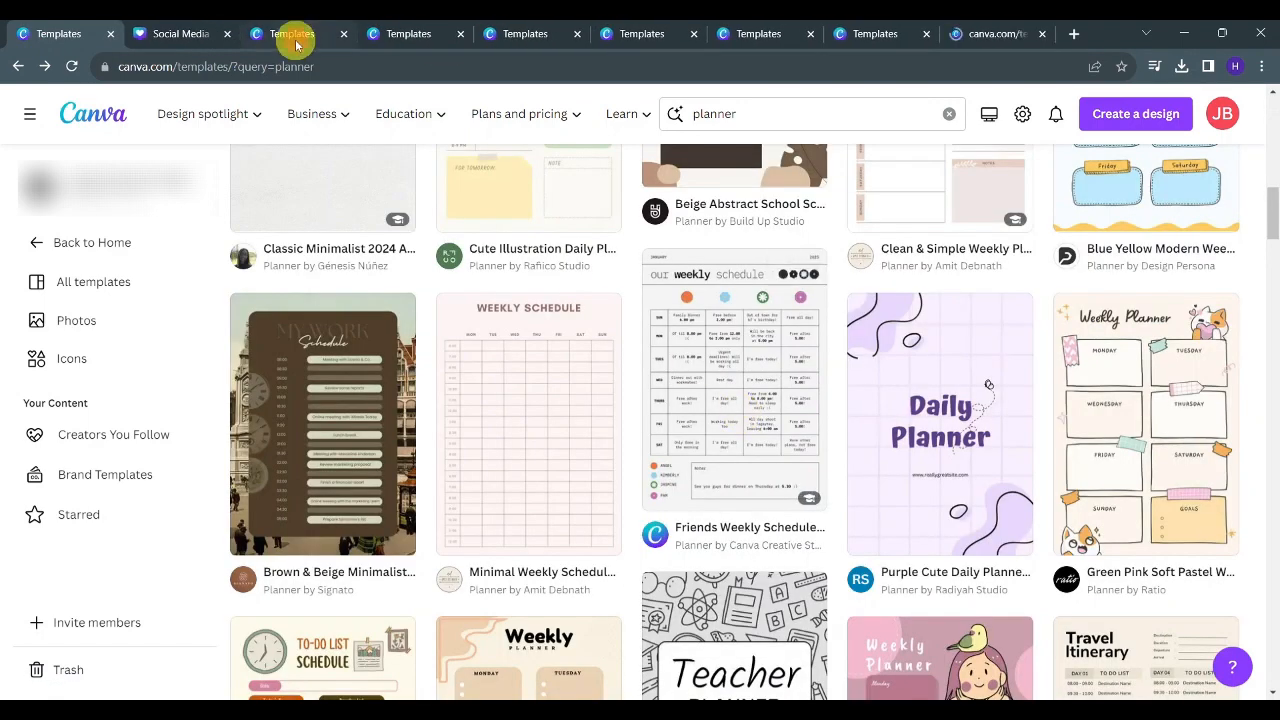
- Review each opened planner template tab one by one
left_click(296, 40)
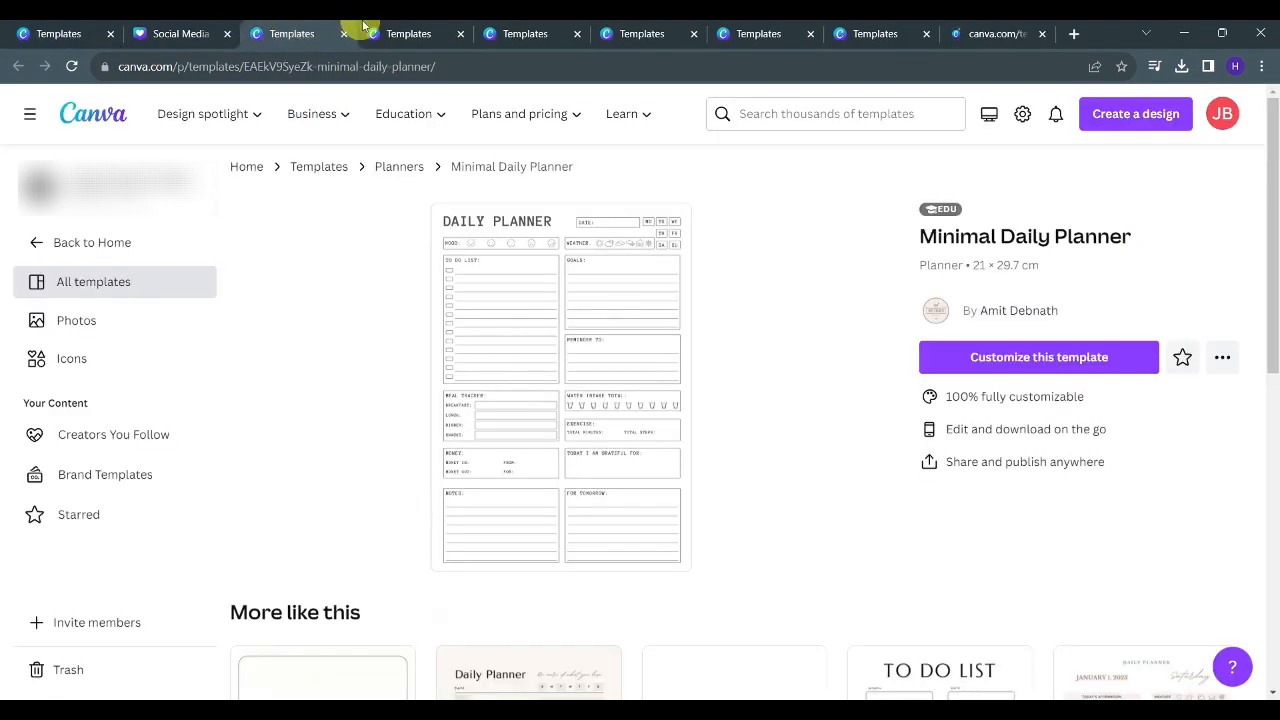
left_click(410, 30)
left_click(548, 30)
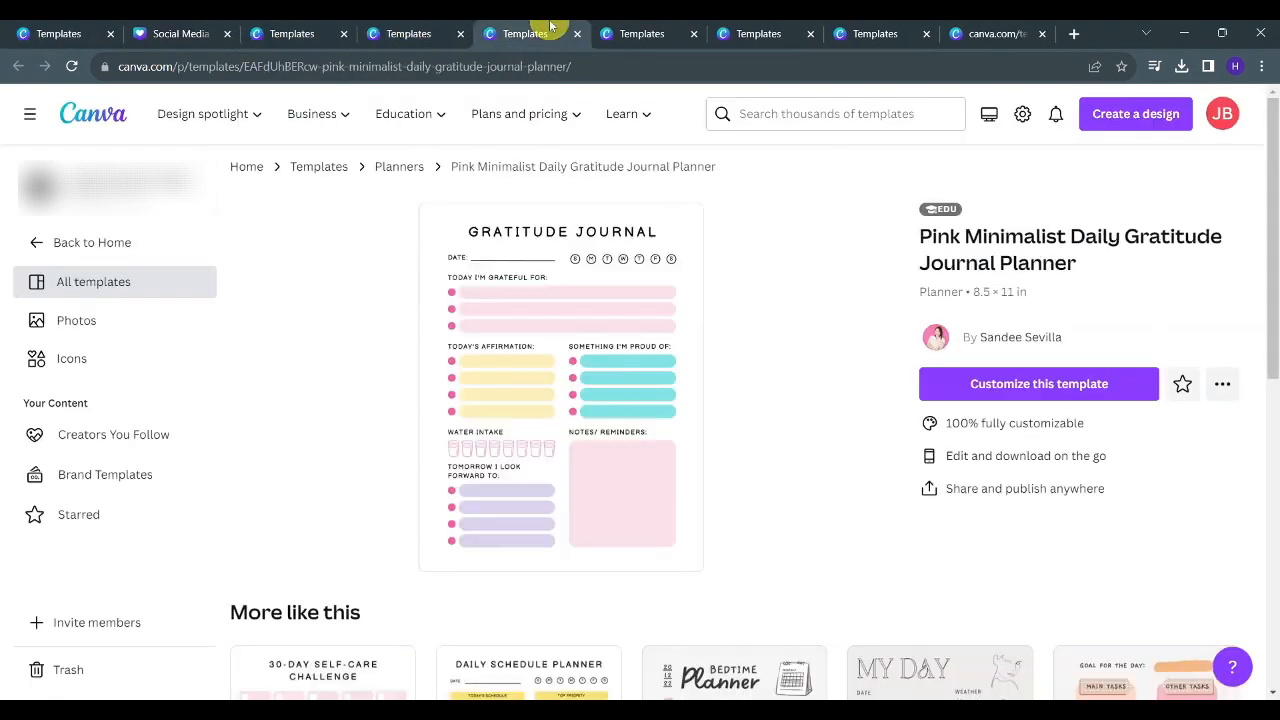
left_click(670, 25)
left_click(768, 30)
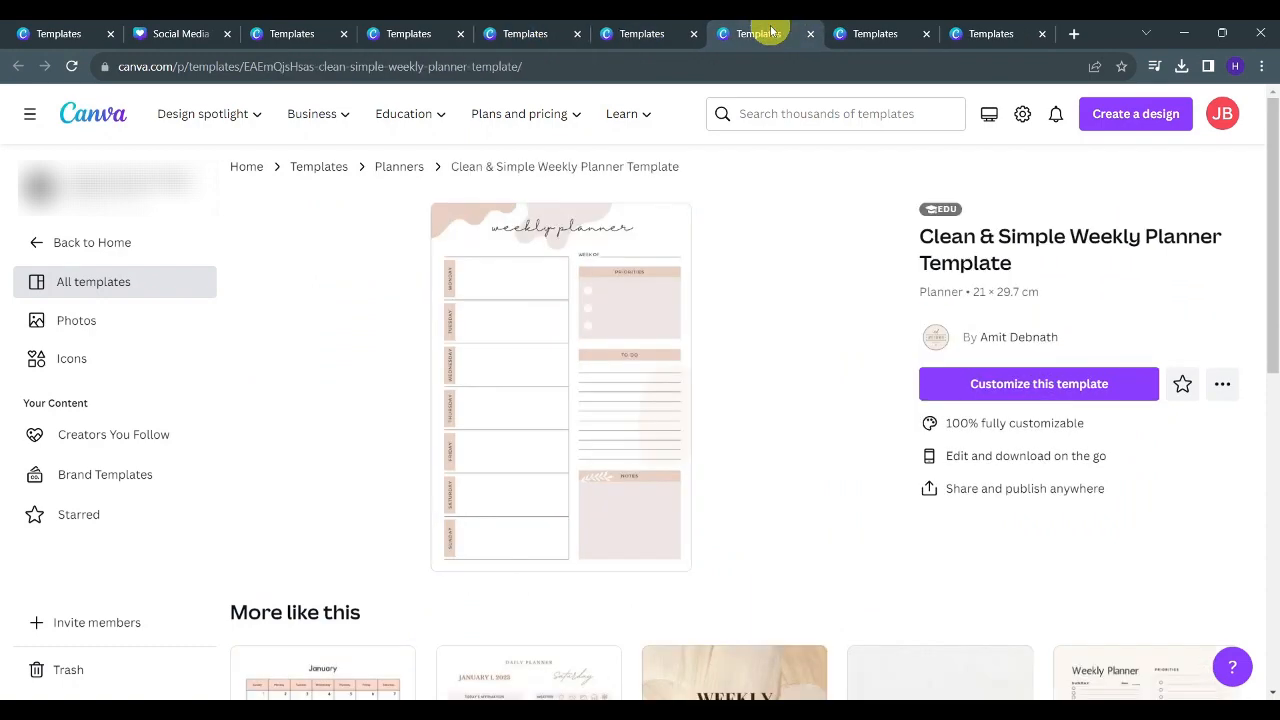
left_click(898, 30)
left_click(980, 30)
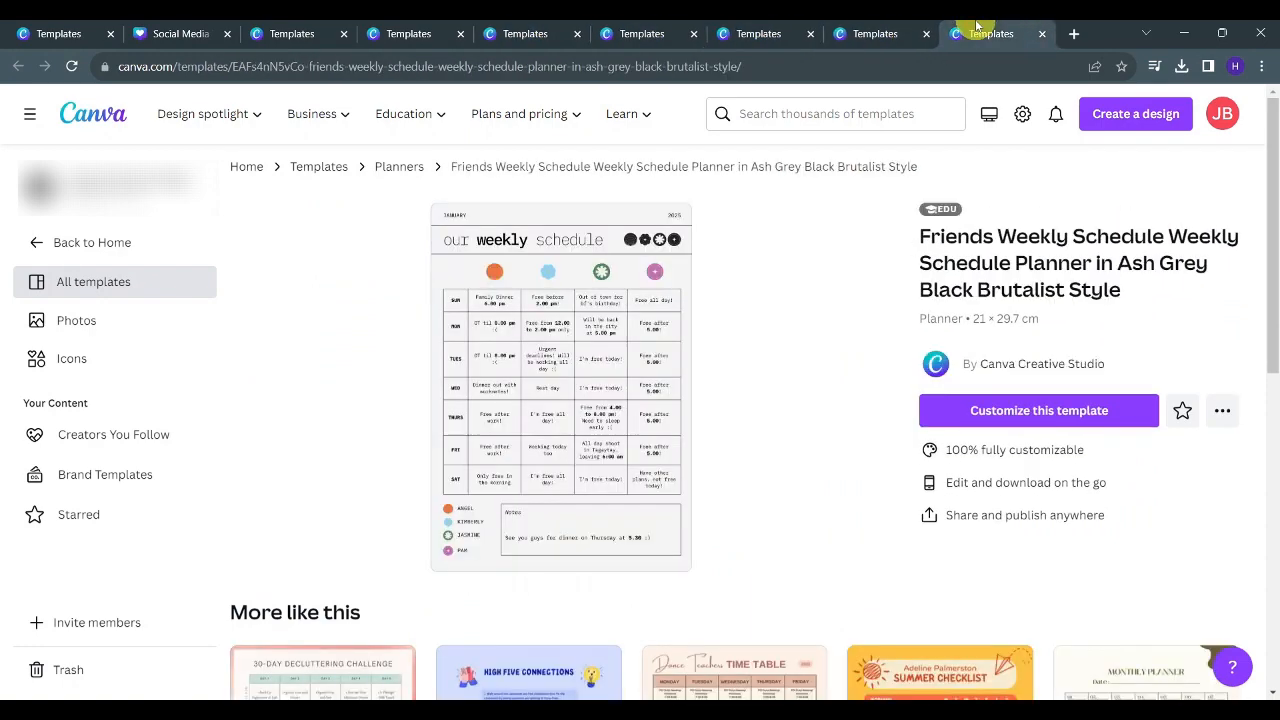
- Return to the planner results and open the Beige and Cream Modern Travel Itinerary Planner template in a new tab
left_click(211, 27)
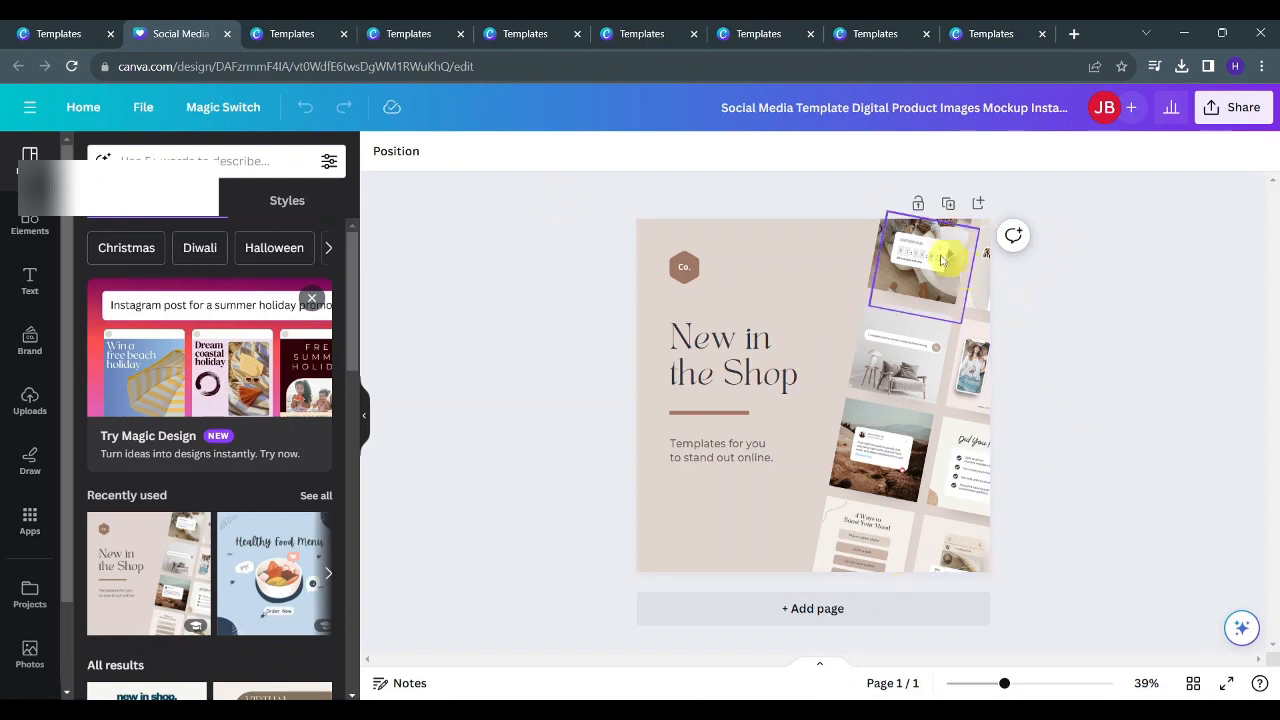
left_click_drag(941, 259, 980, 275)
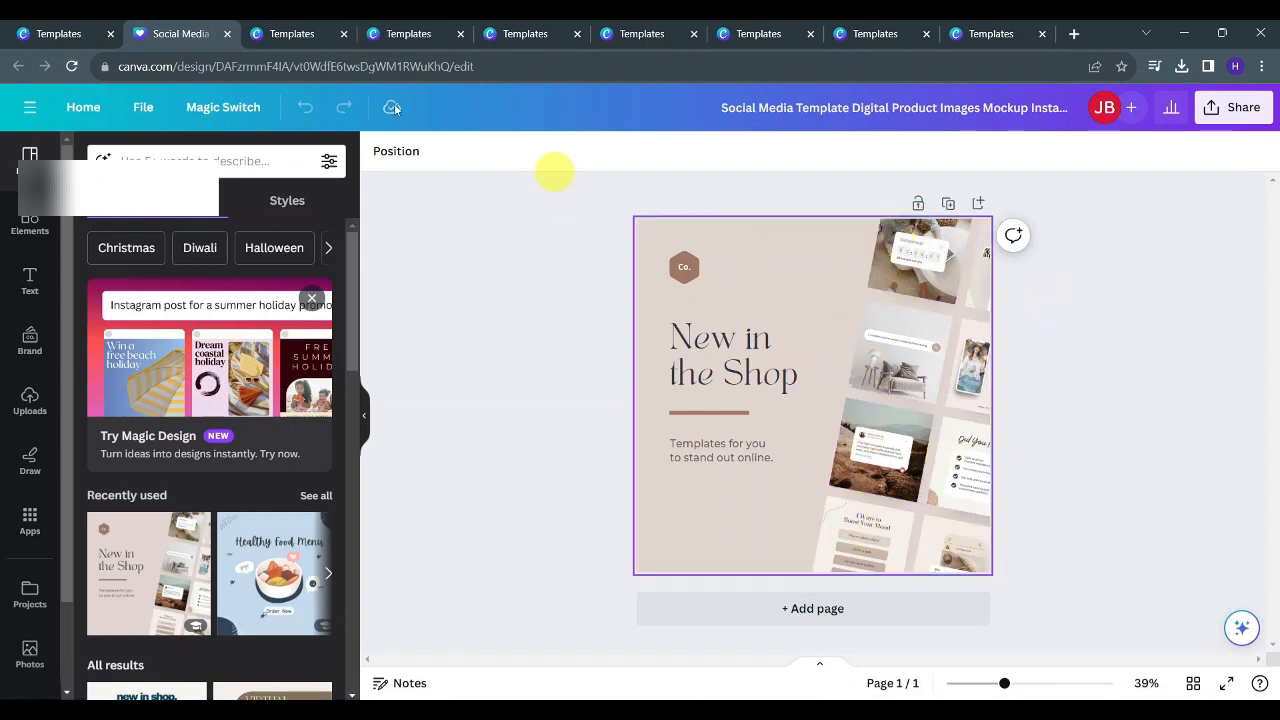
left_click(14, 31)
scroll(963, 222, "down", 5)
right_click(963, 222)
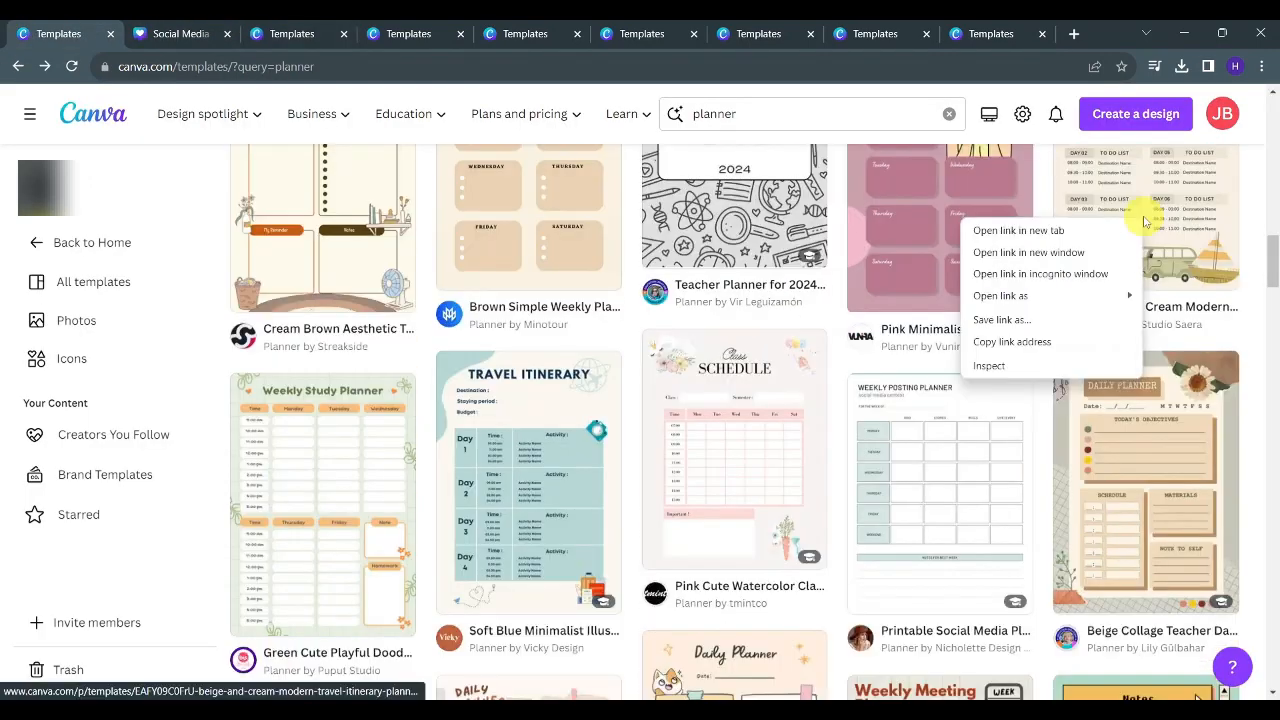
left_click(1019, 231)
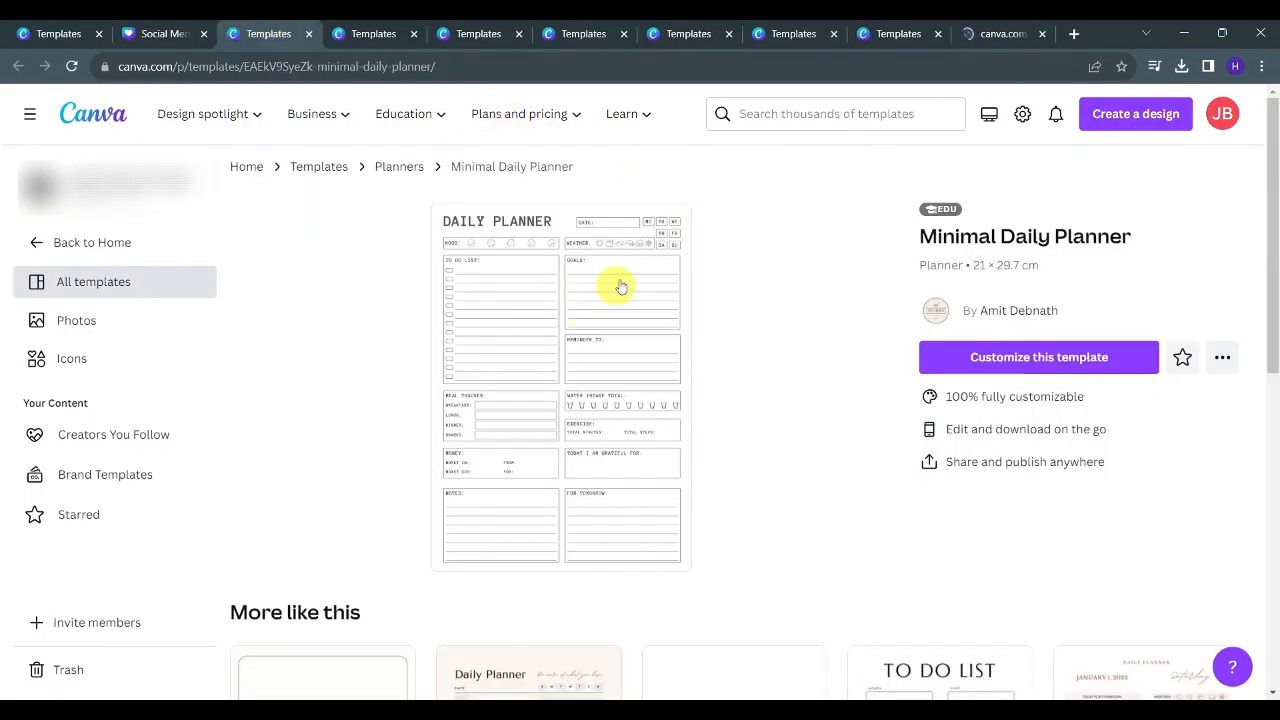
- Customize the Minimal Daily Planner and the Pink Minimalist Daily Gratitude Journal Planner templates
left_click(1022, 360)
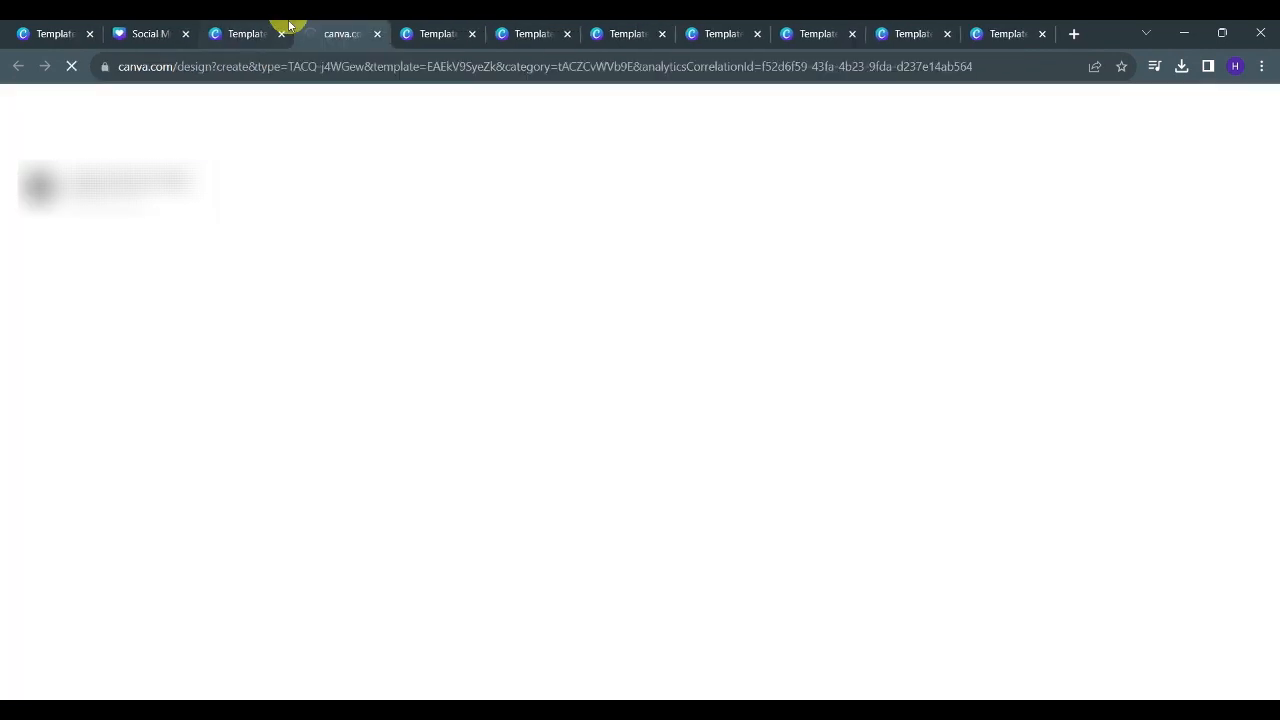
left_click(285, 34)
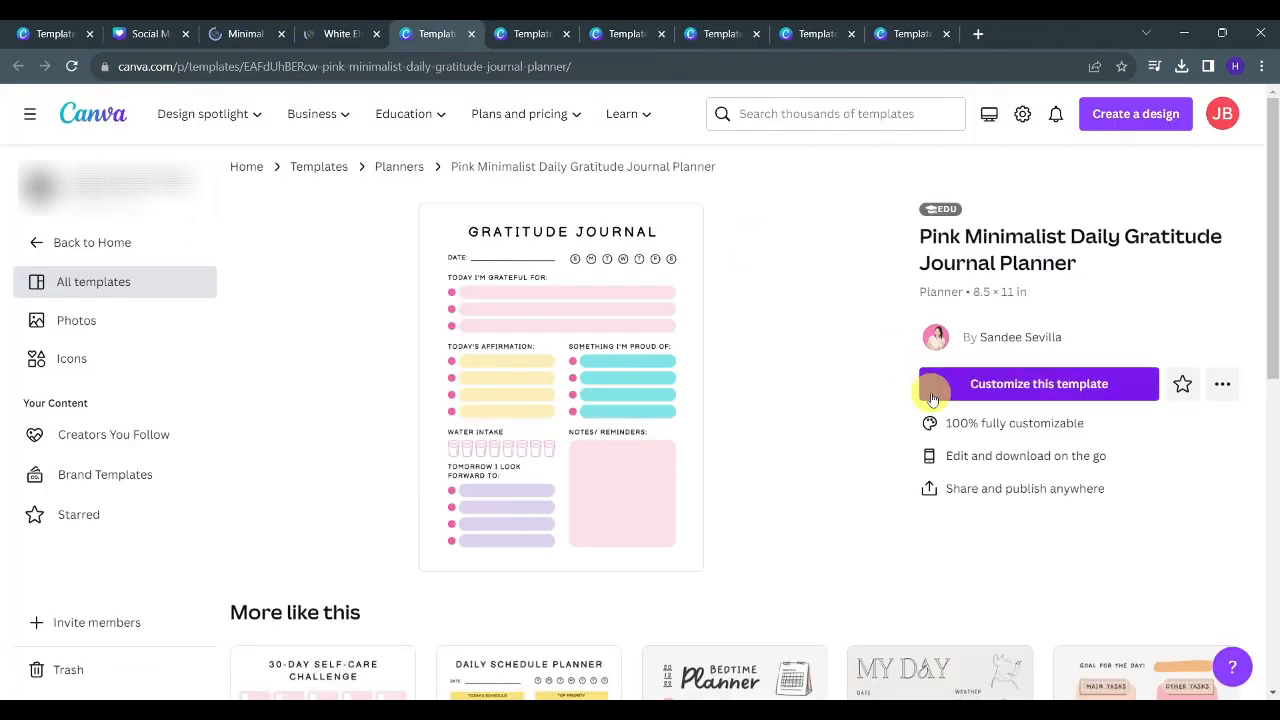
left_click(972, 390)
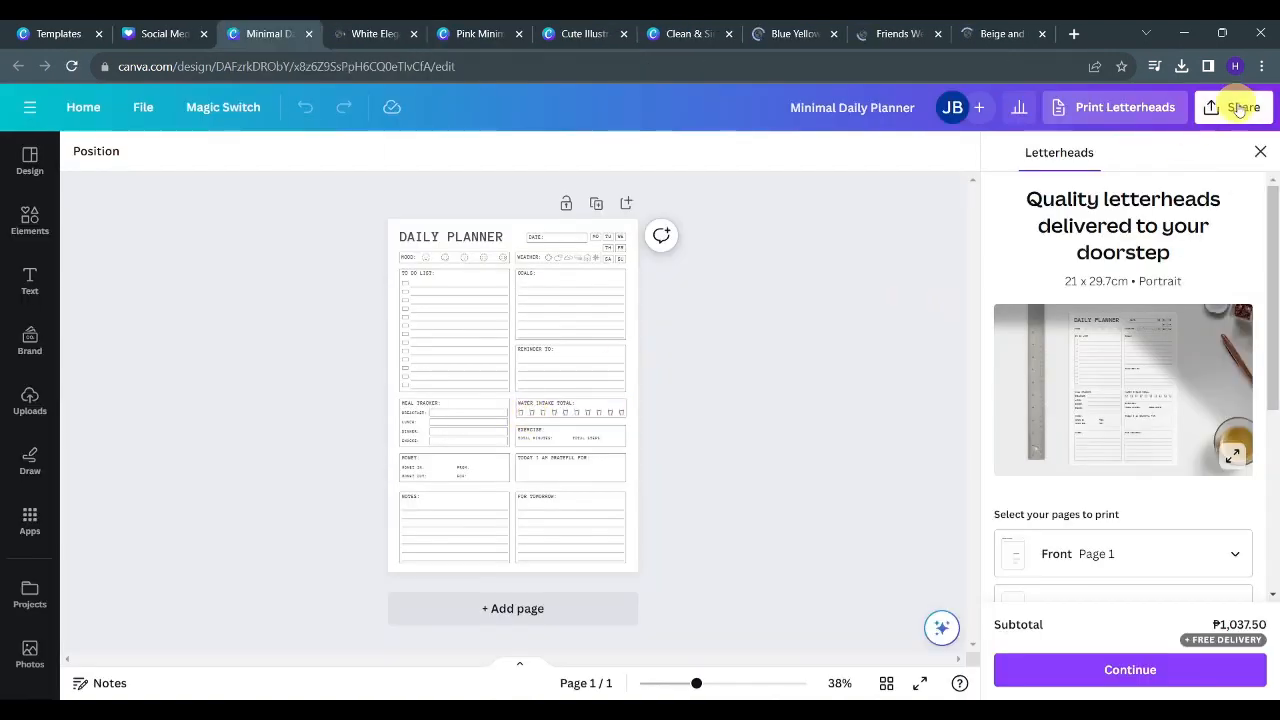
- Open the download options for the Minimal Daily Planner and change the file type to an image format
left_click(1245, 108)
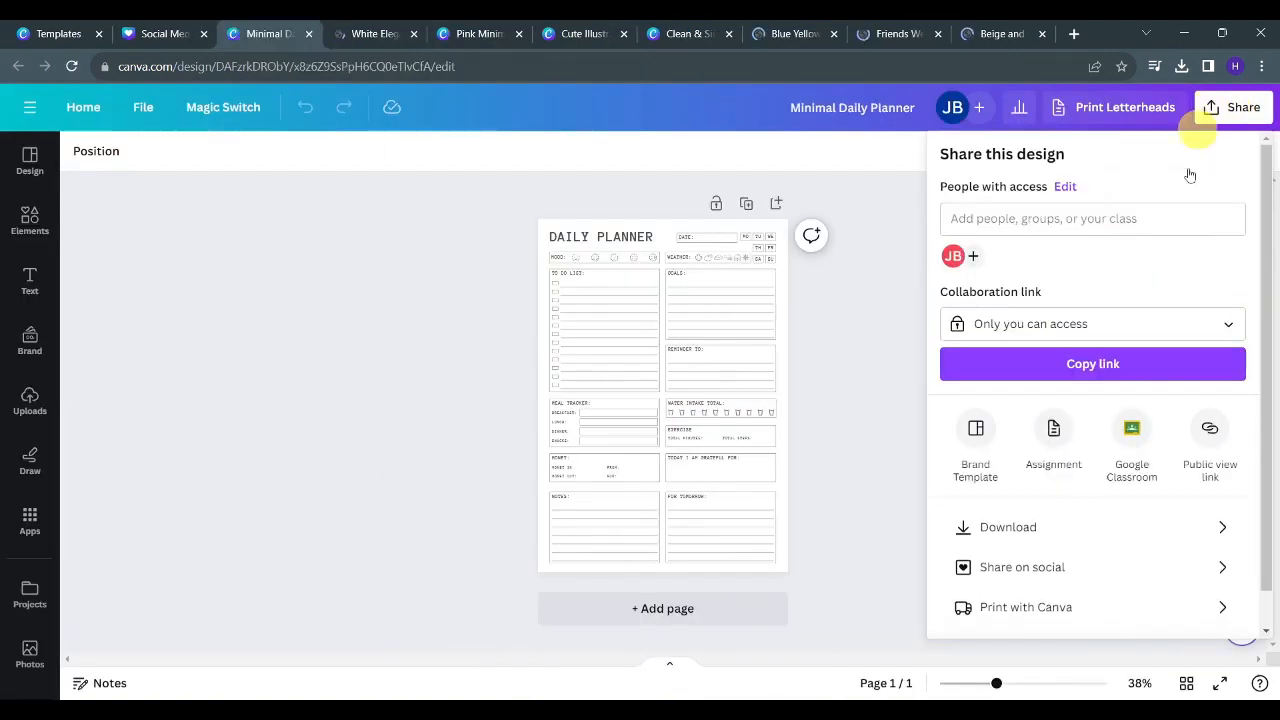
left_click(1013, 527)
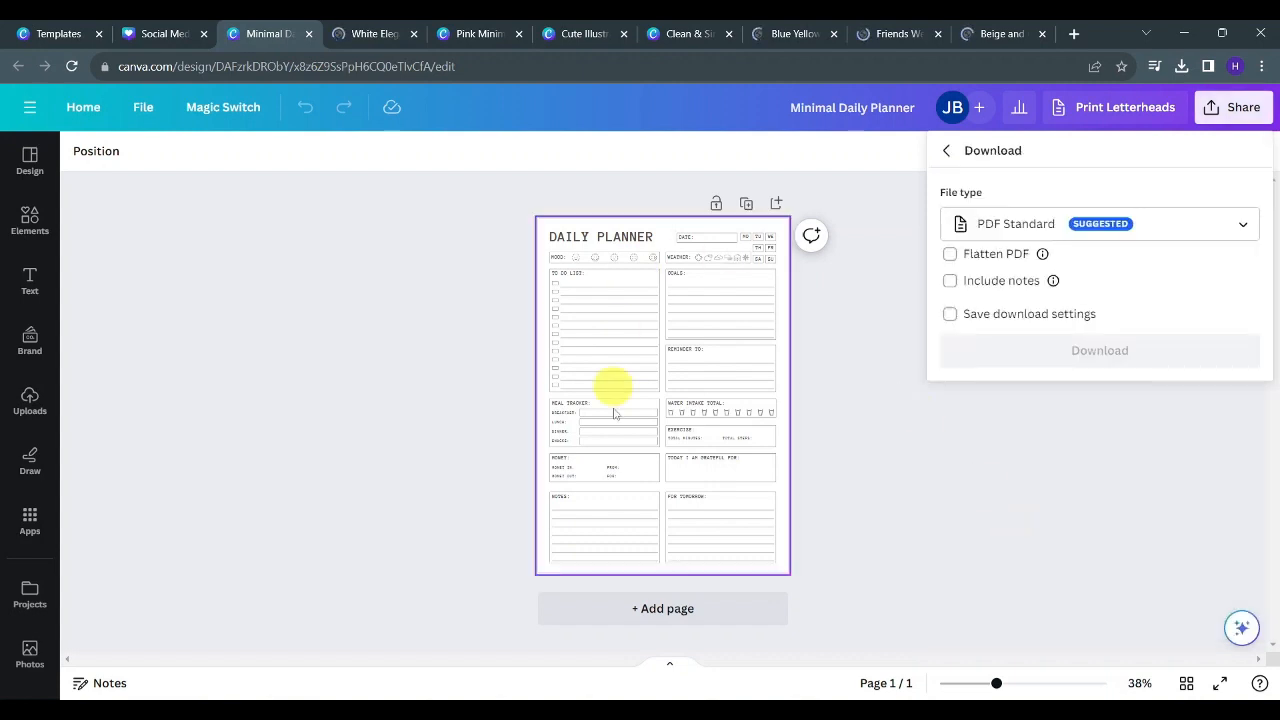
left_click(1010, 224)
left_click(1020, 280)
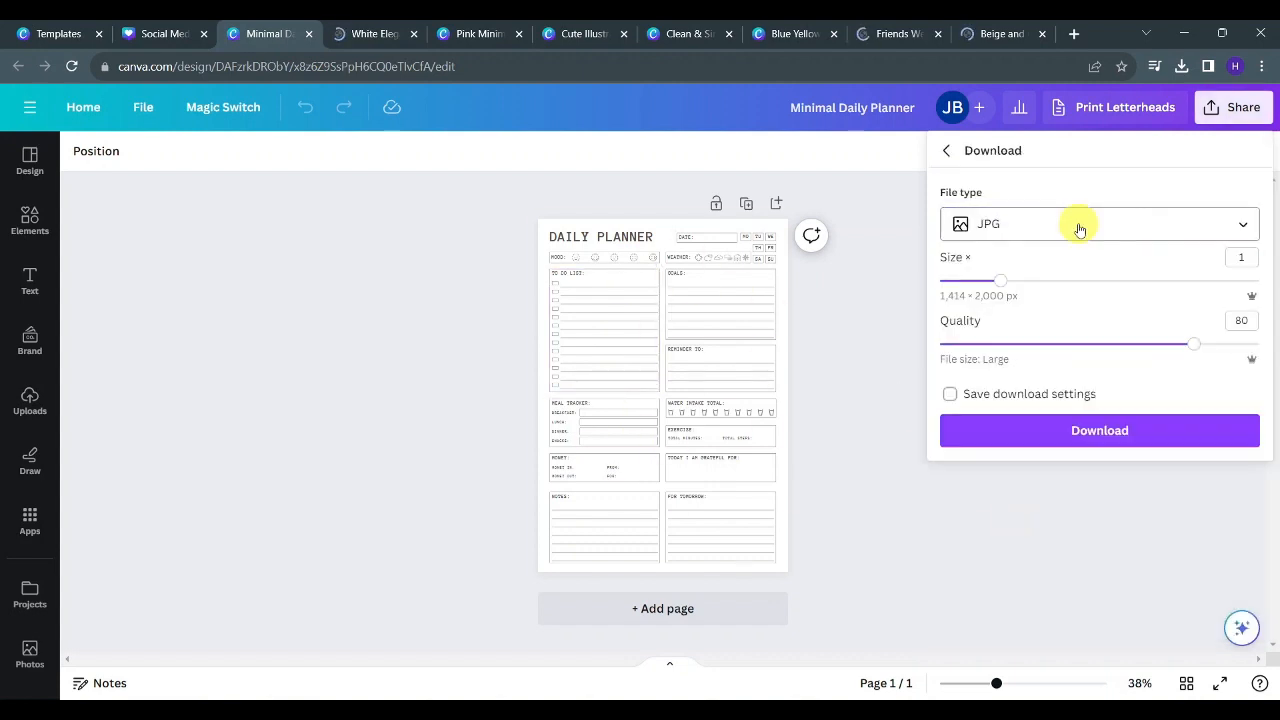
left_click(1071, 223)
left_click(1029, 329)
- Open the share options for the White Elegant daily planner design and view the browser's recent download history
left_click(375, 33)
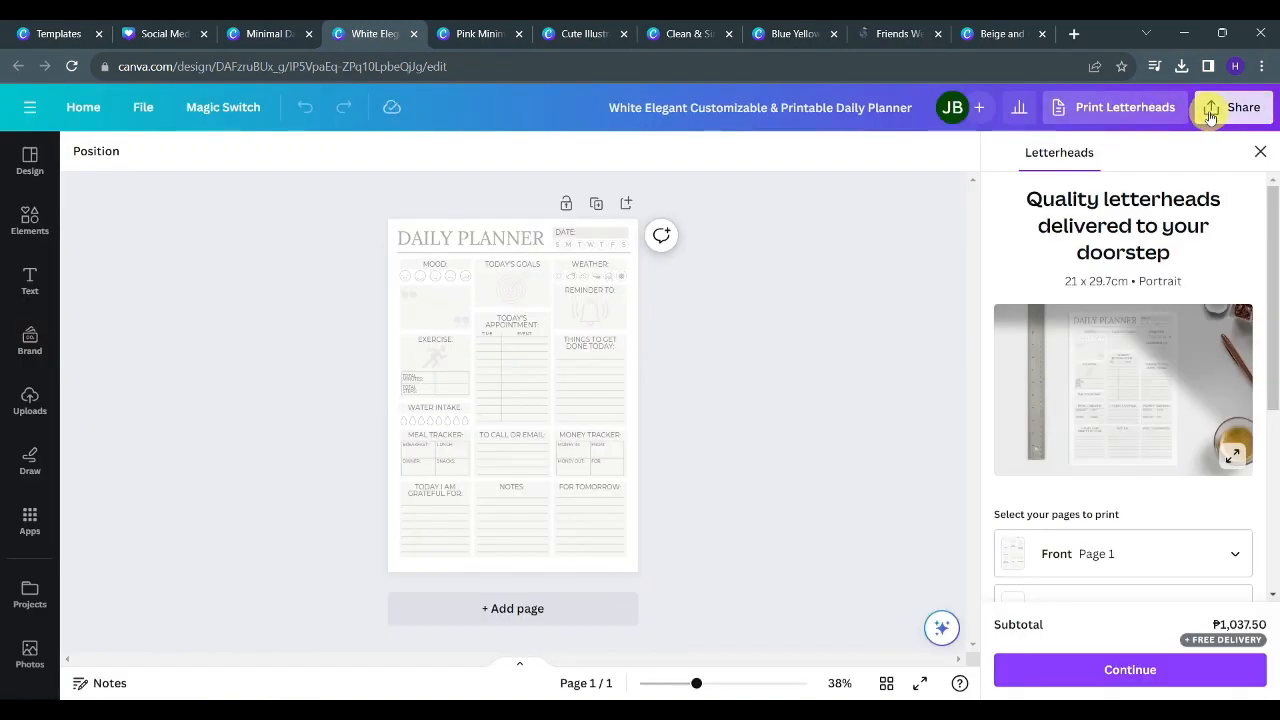
left_click(1210, 112)
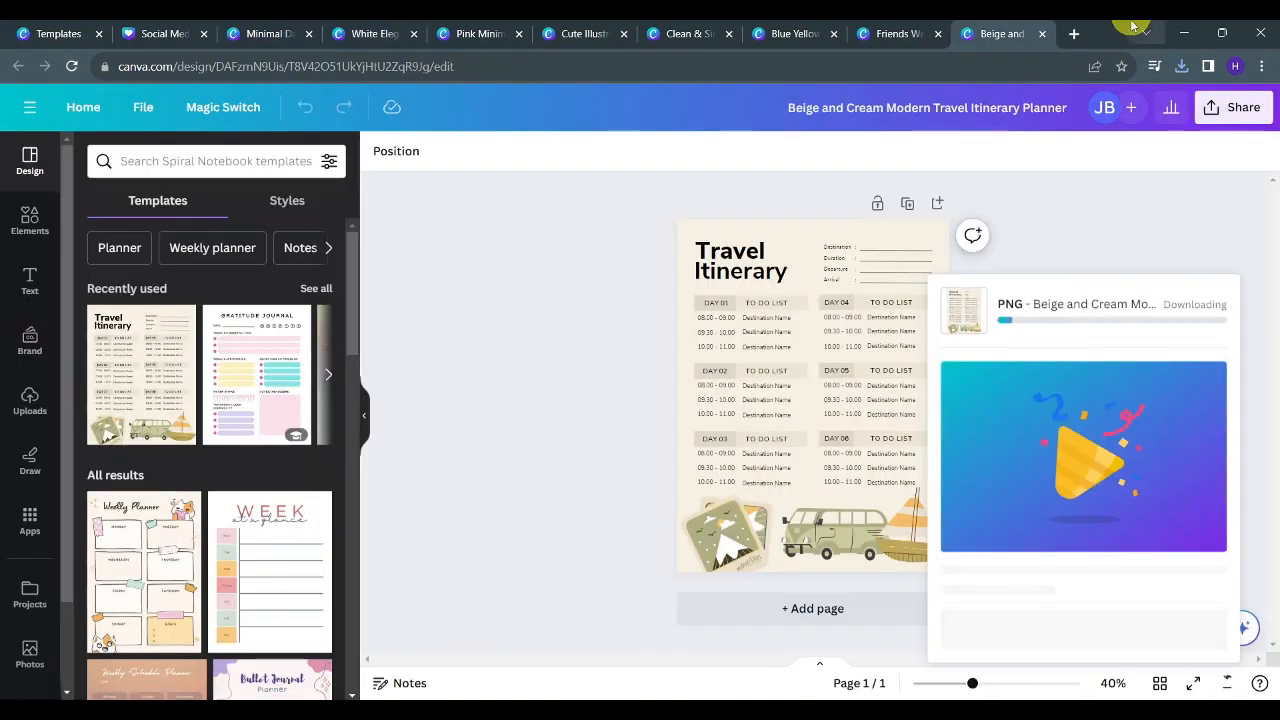
left_click(1182, 67)
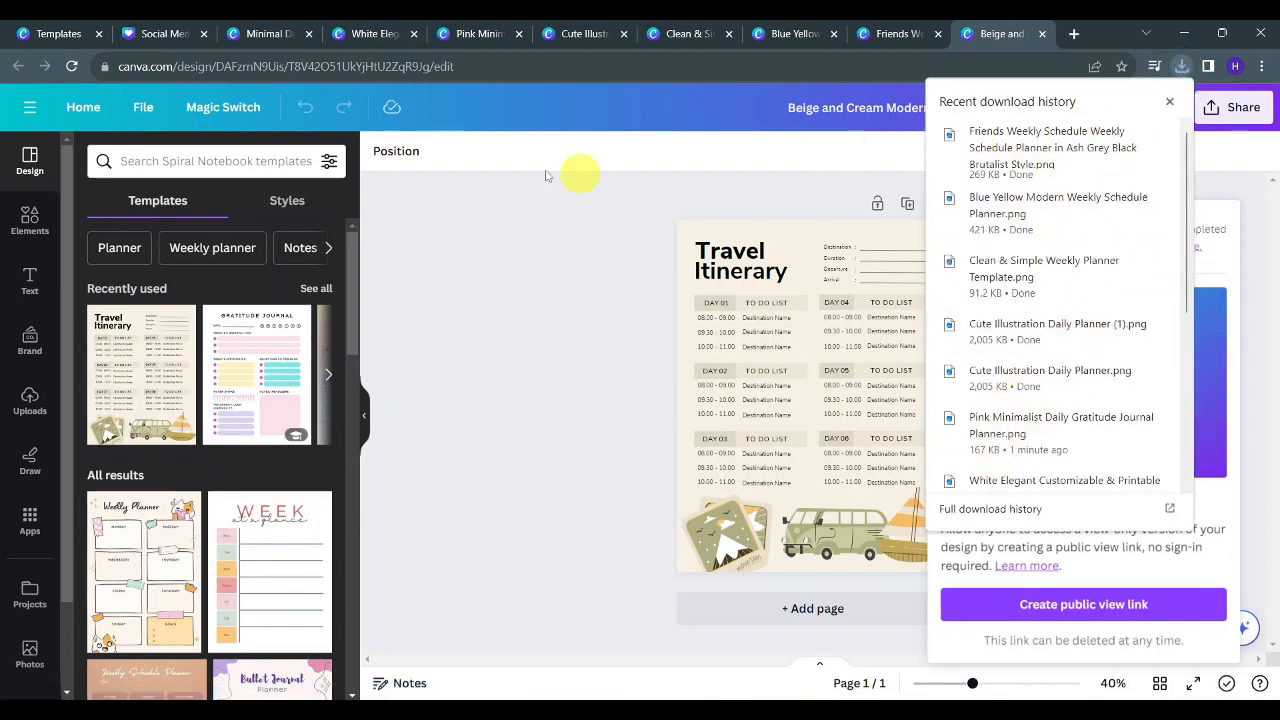
- Switch to the Social Media Template mockup design and remove the photos from its first two image frames
left_click(166, 33)
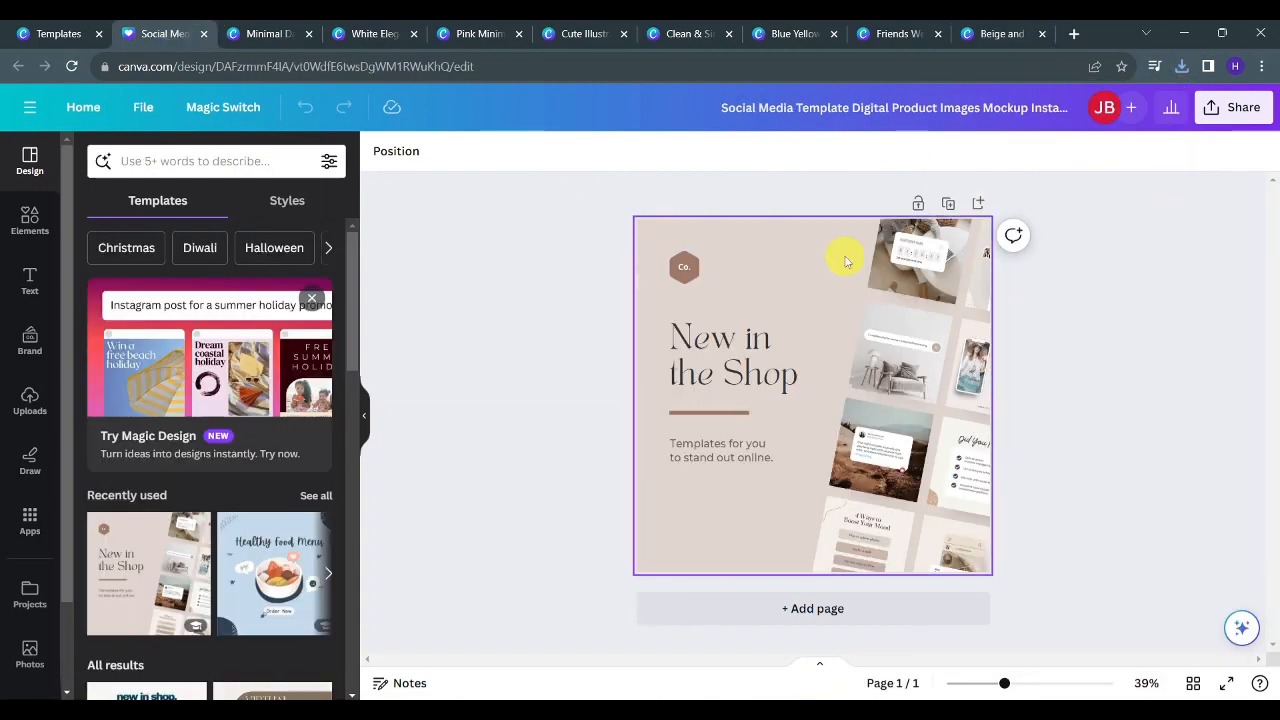
scroll(988, 251, "up", 3)
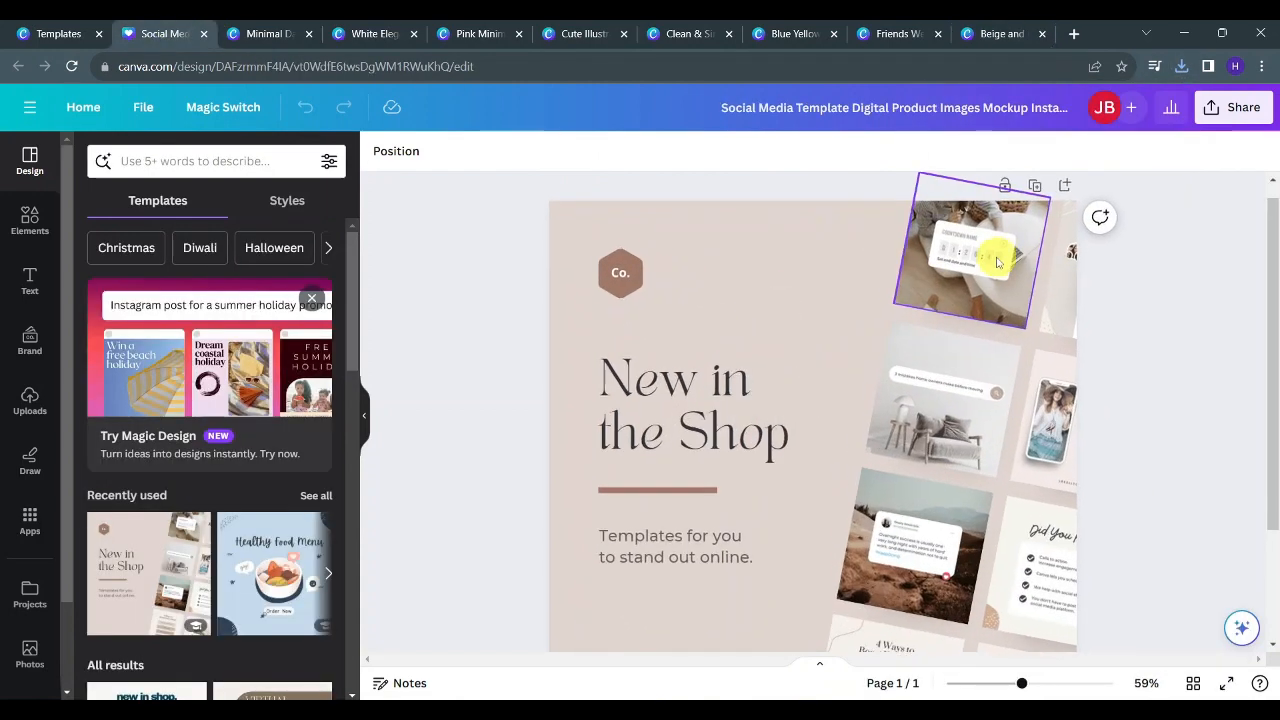
scroll(994, 251, "down", 2)
left_click(891, 265)
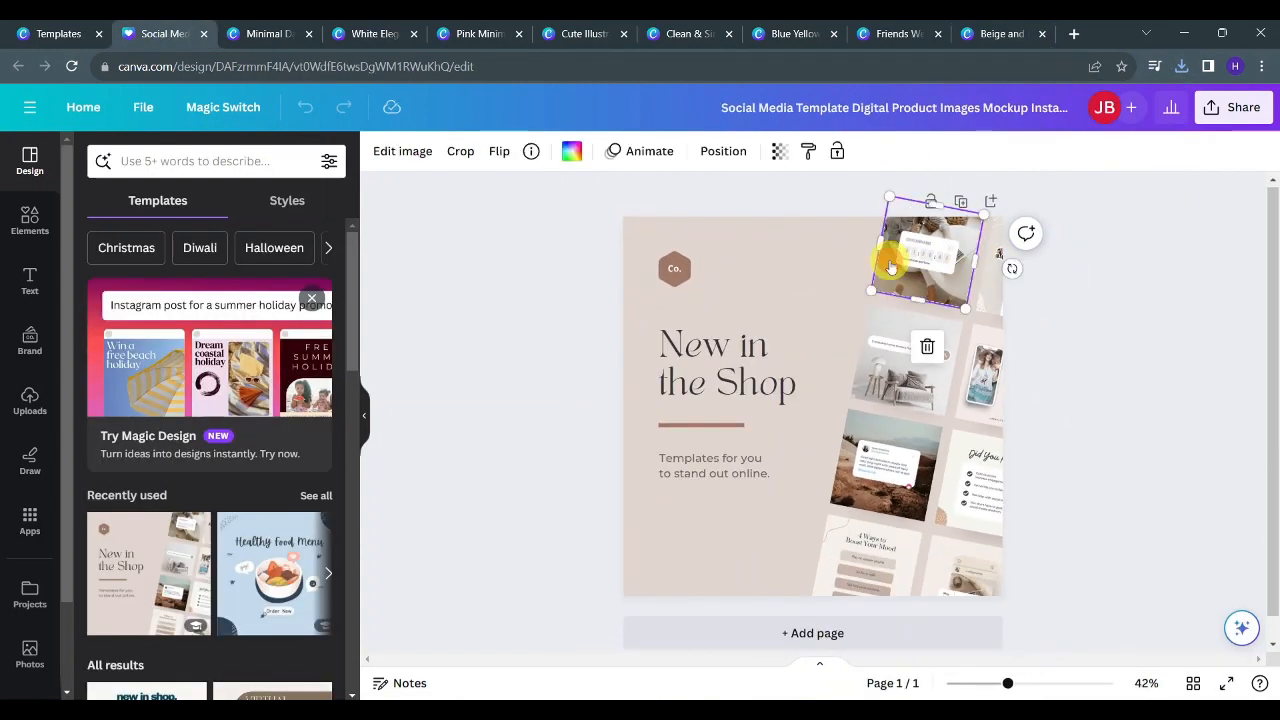
right_click(891, 265)
left_click(963, 638)
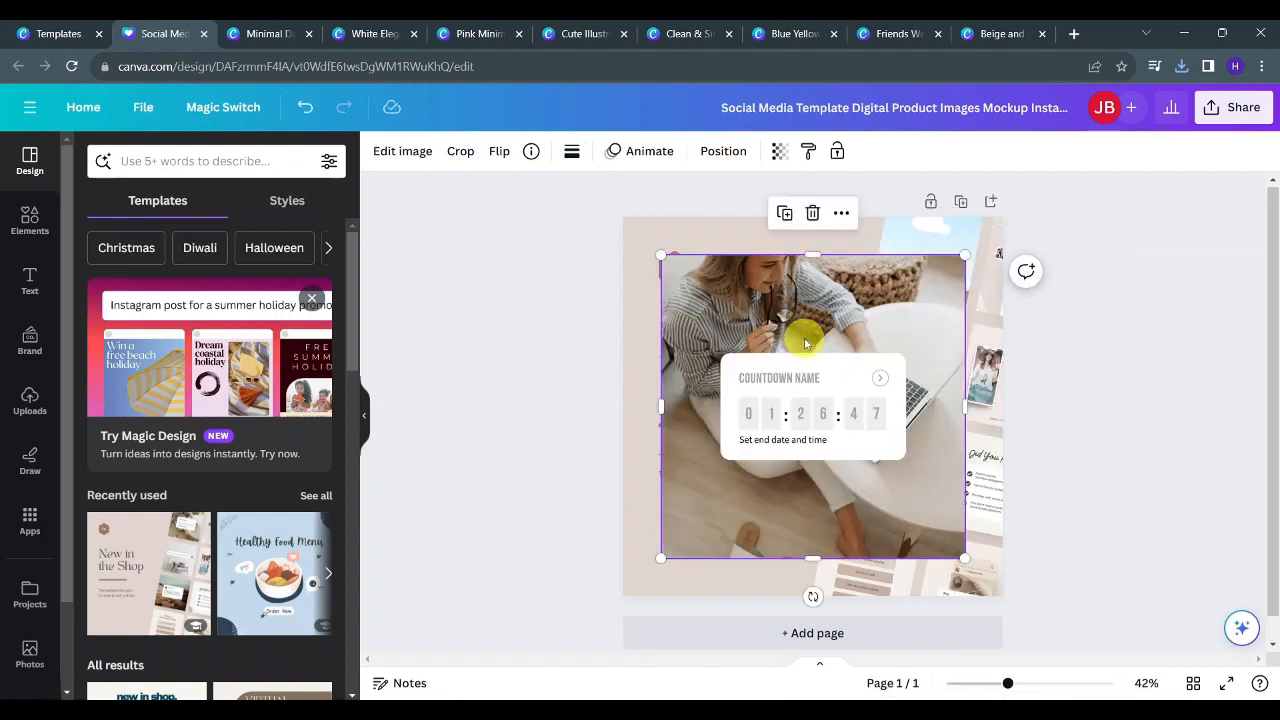
key("Delete")
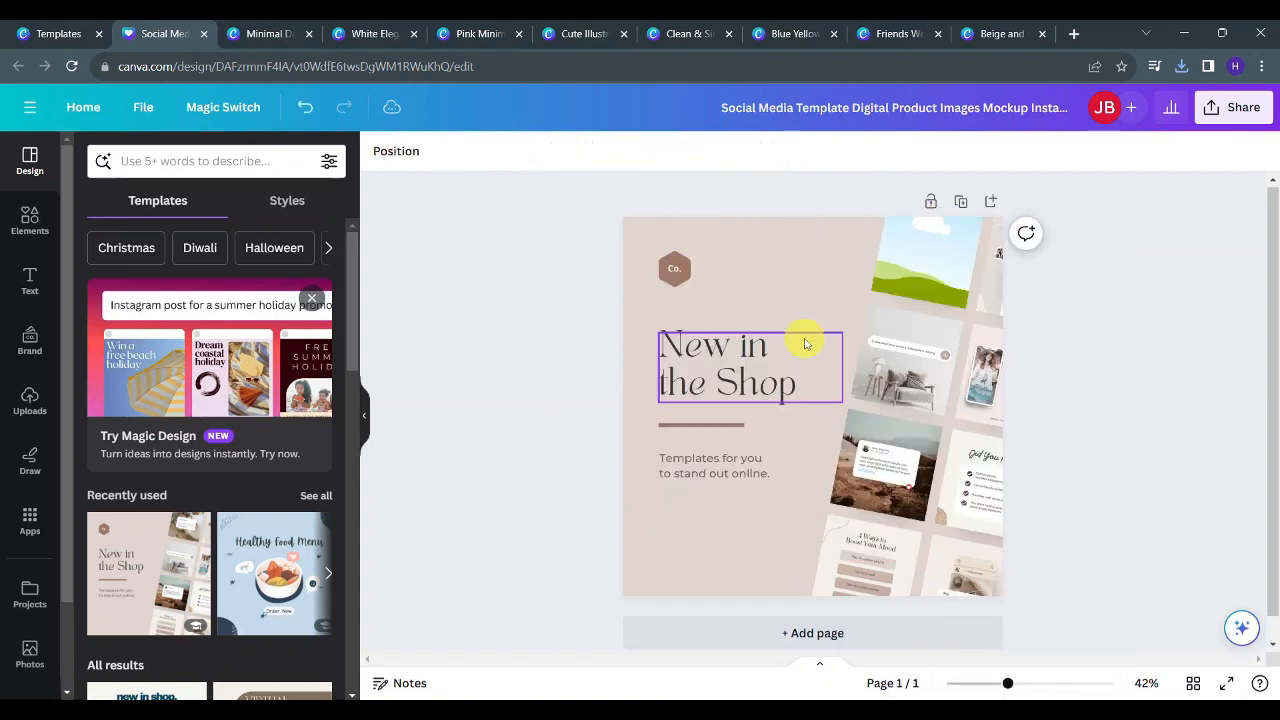
right_click(905, 360)
left_click(965, 637)
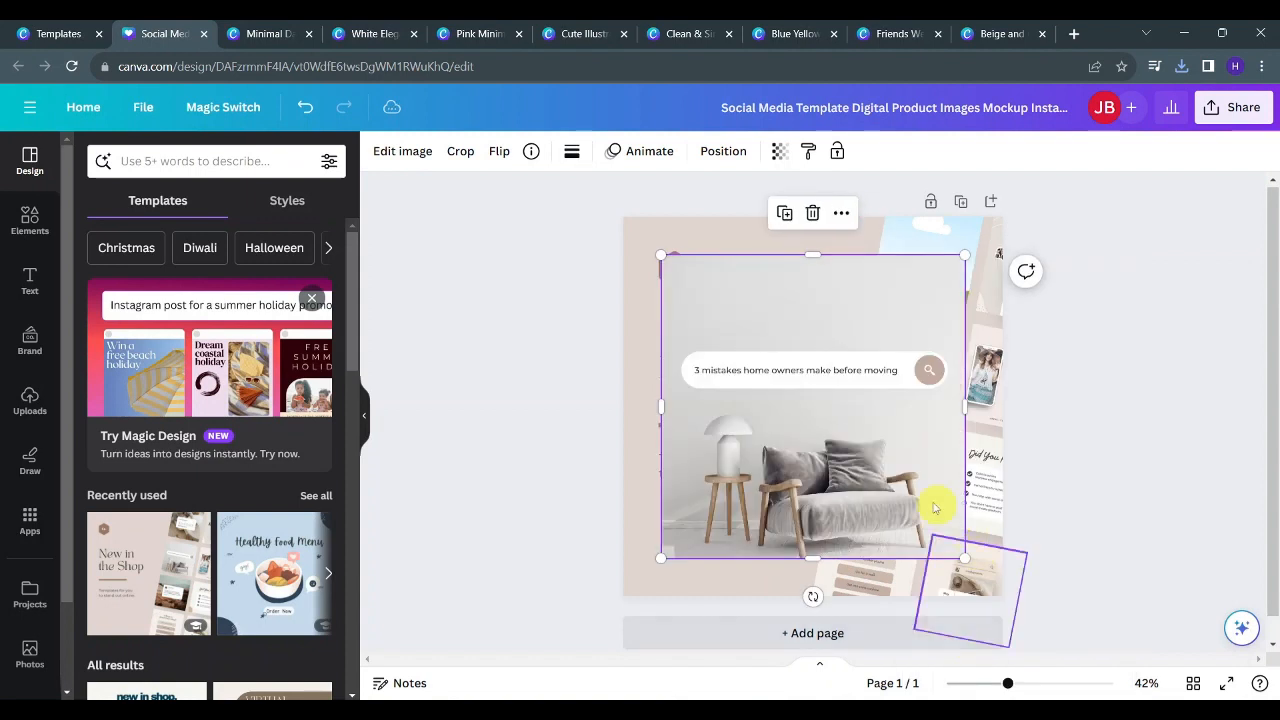
key("Delete")
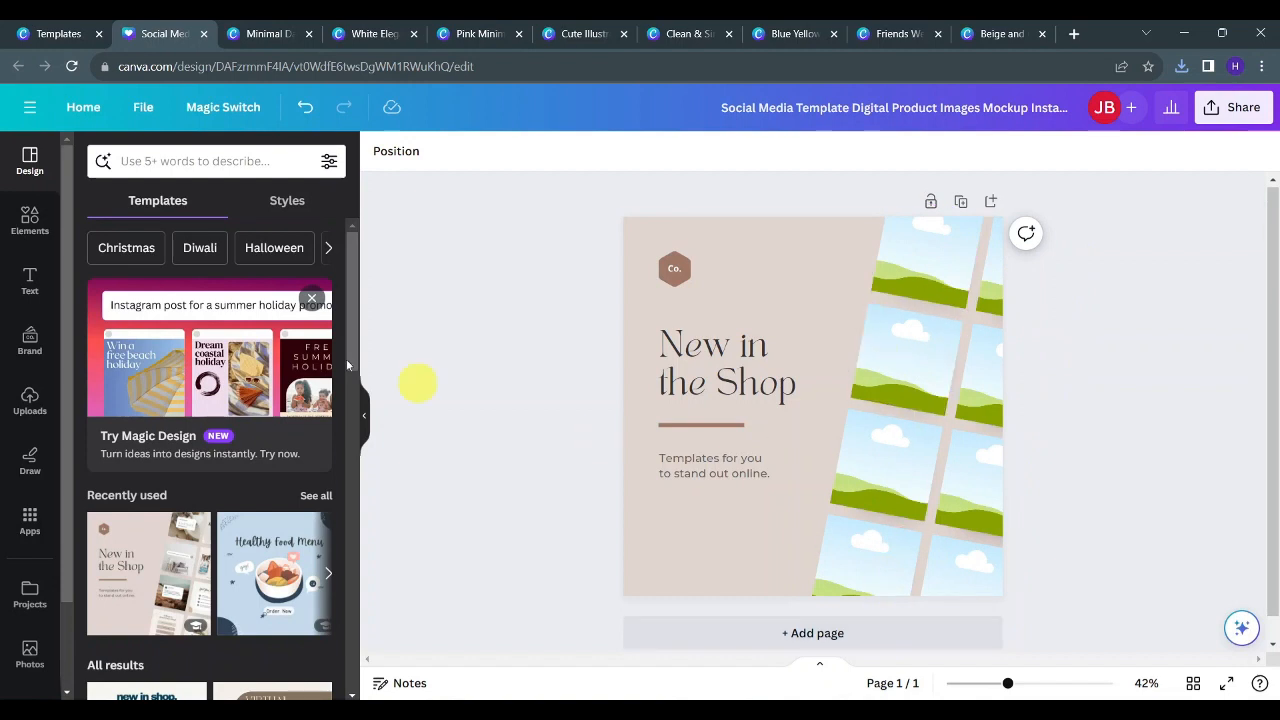
- Upload the planner images and place five of them into the mockup's empty frames
left_click(30, 405)
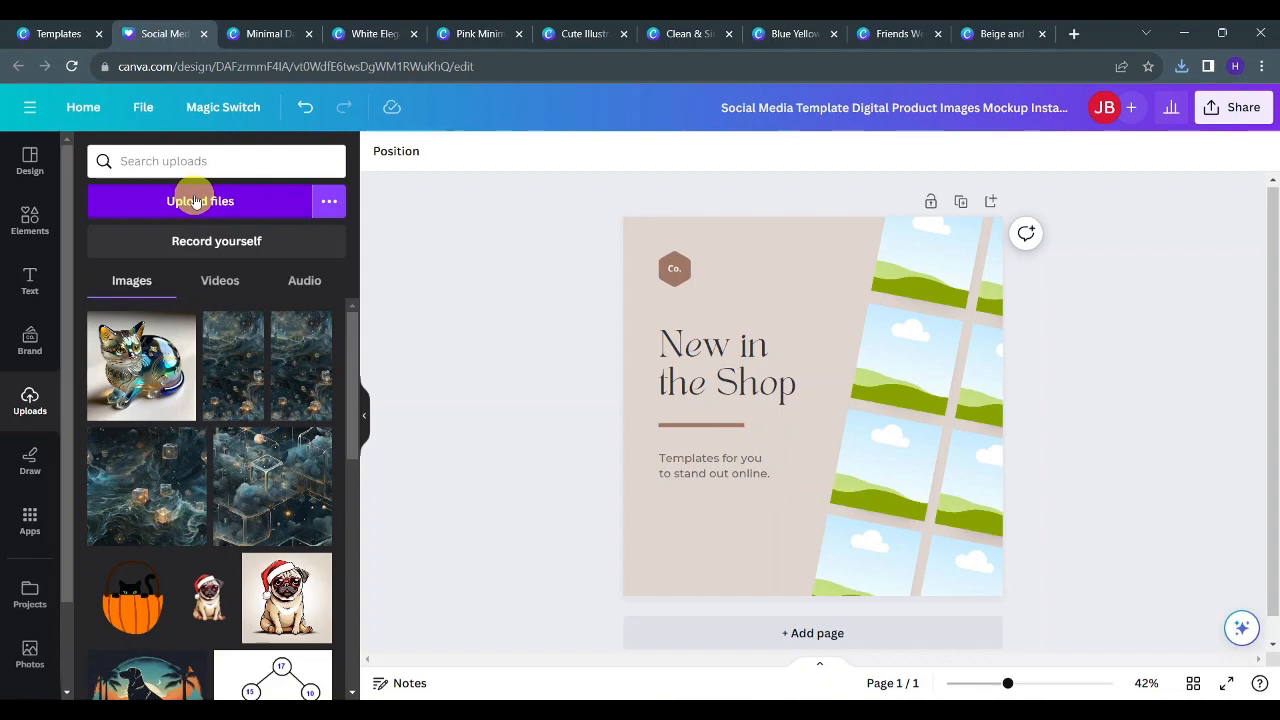
left_click(197, 201)
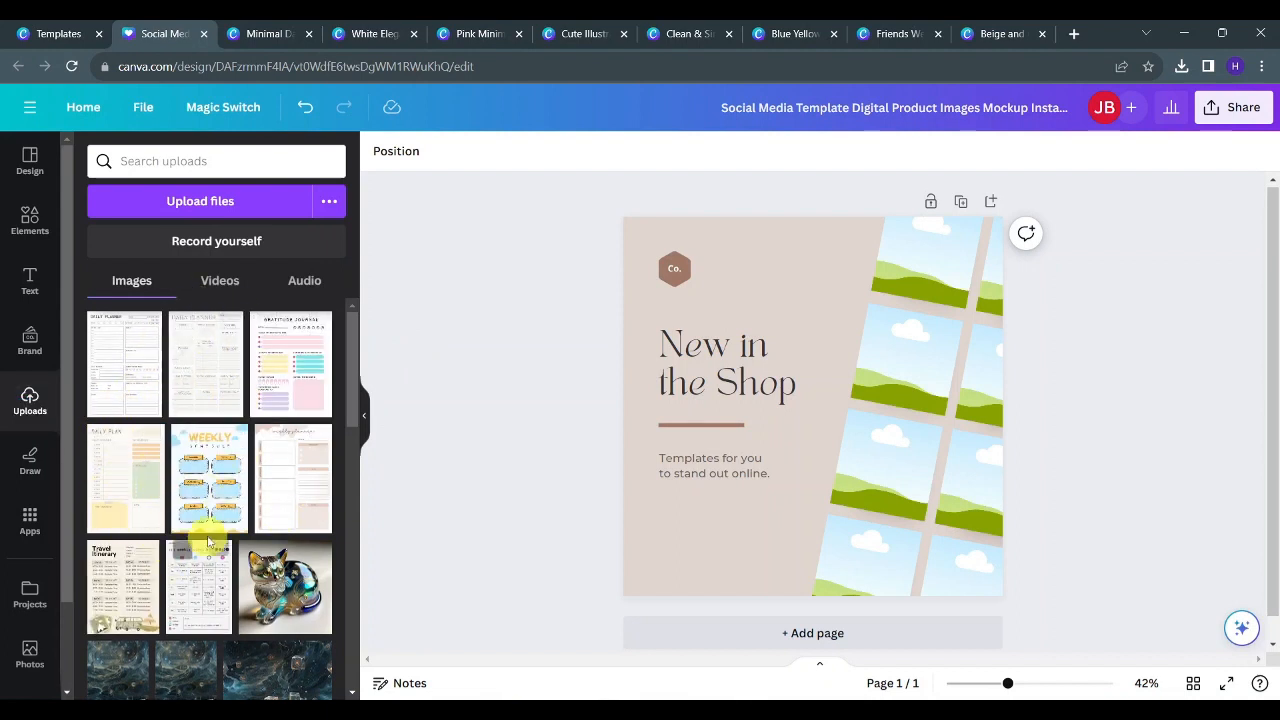
left_click_drag(188, 587, 954, 512)
left_click_drag(290, 460, 976, 582)
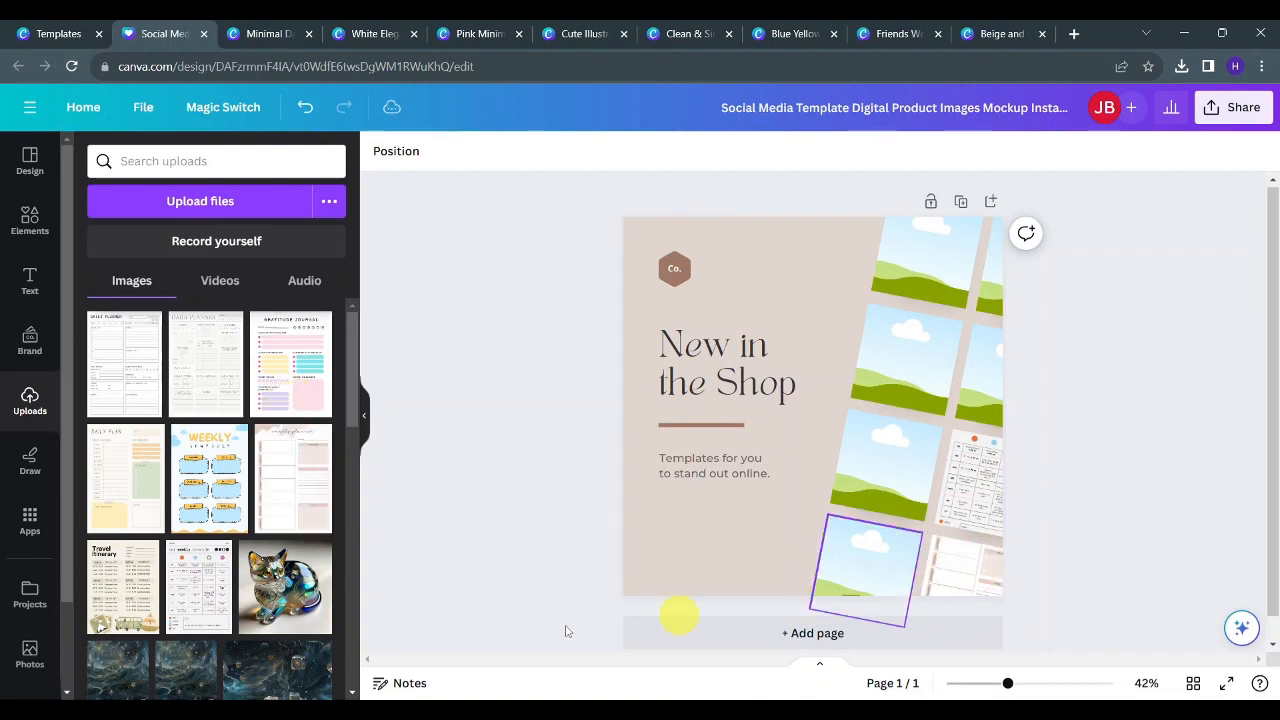
left_click_drag(122, 590, 846, 569)
left_click_drag(204, 462, 885, 470)
left_click_drag(125, 480, 888, 368)
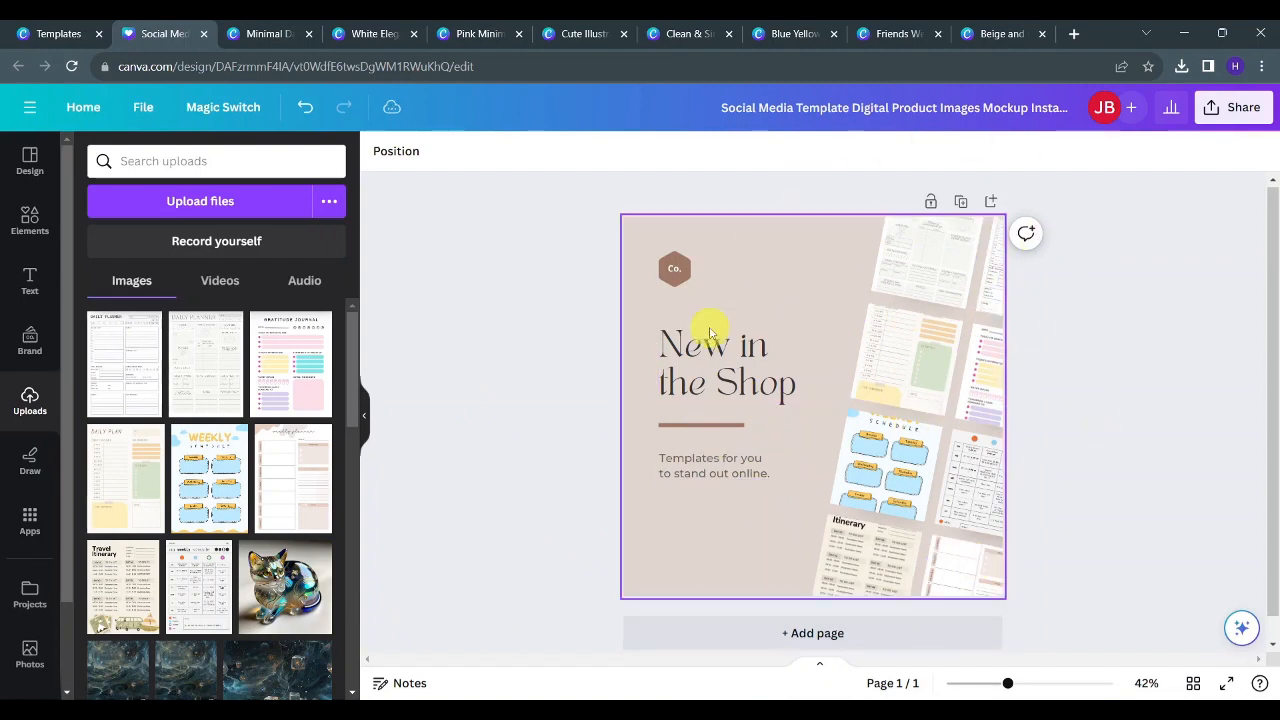
- Reposition the Travel Itinerary and Weekly Schedule images within their frames
left_click(866, 558)
double_click(868, 560)
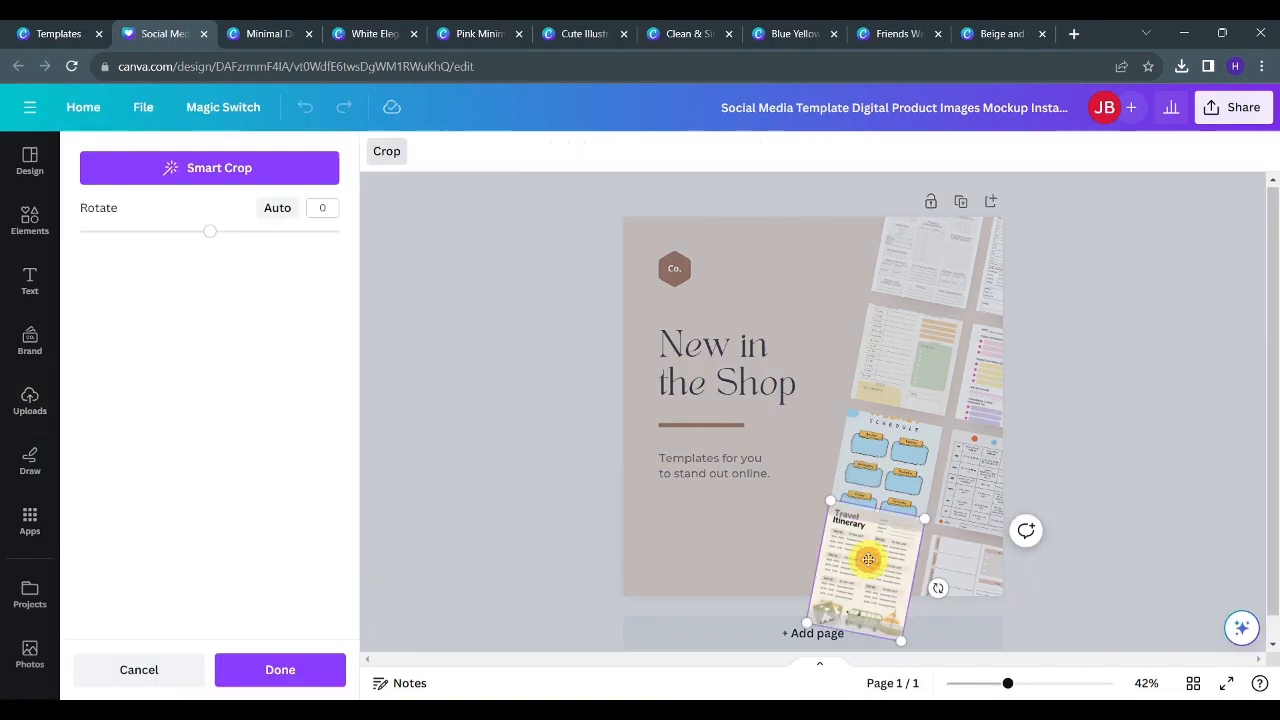
left_click_drag(868, 560, 866, 590)
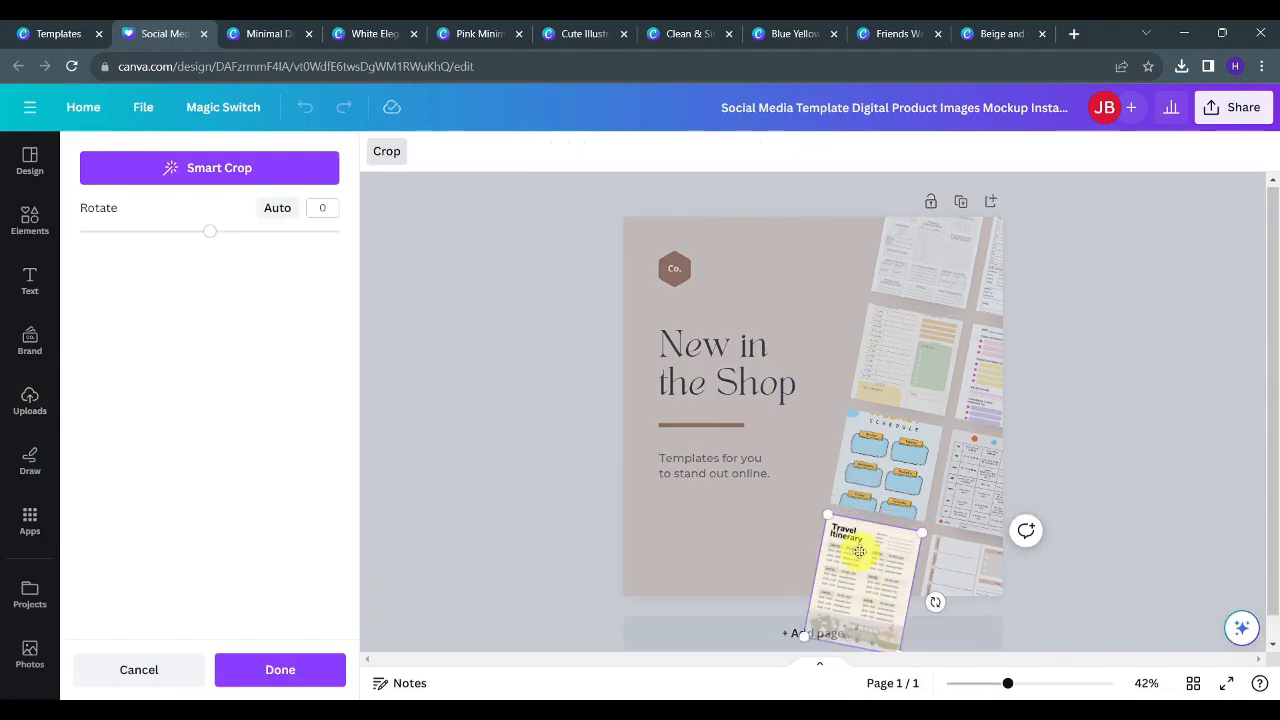
left_click(1137, 420)
double_click(900, 445)
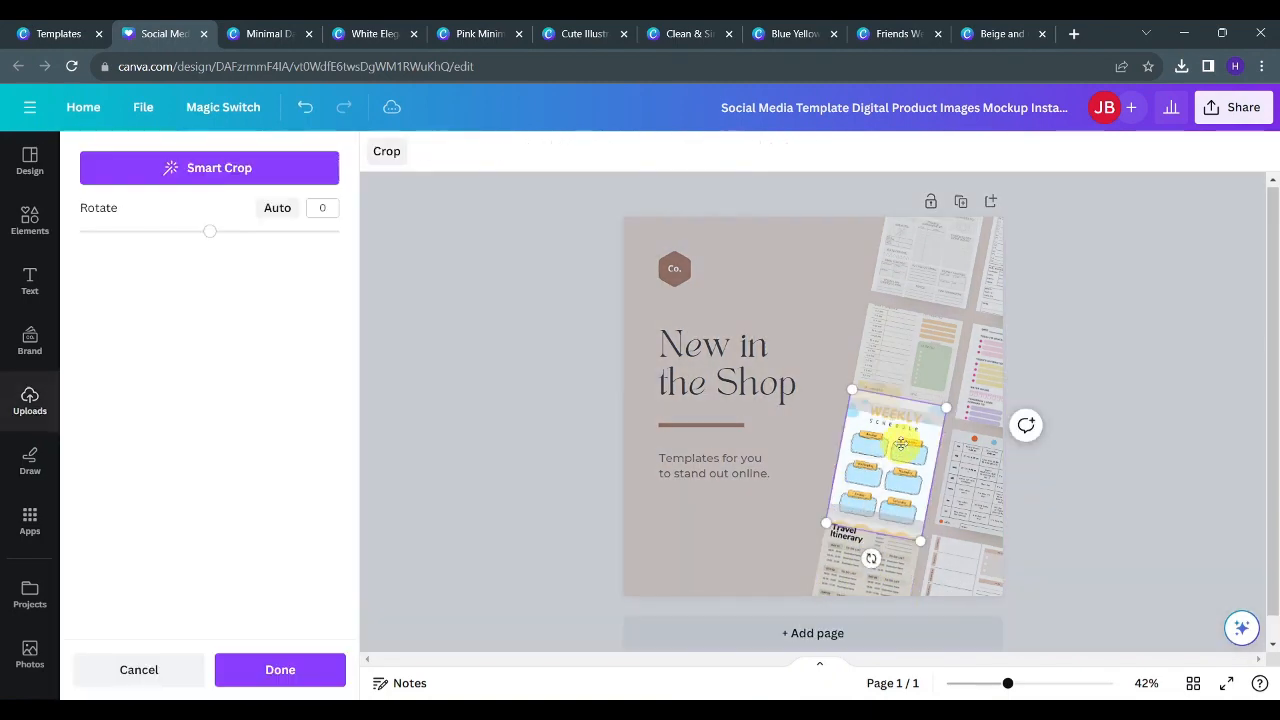
mouse_move(900, 445)
left_mouse_down()
mouse_move(890, 440)
mouse_move(890, 458)
left_mouse_up()
left_click_drag(890, 468, 888, 474)
key("Return")
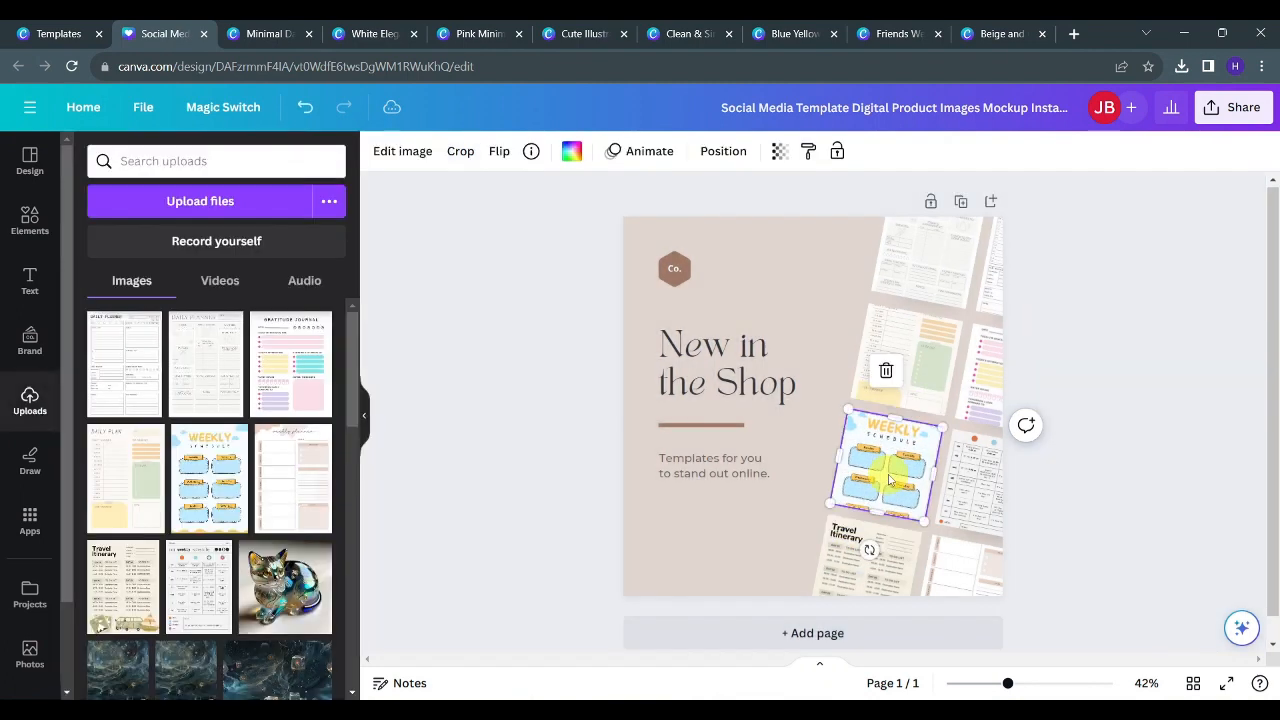
- Reposition the Daily Plan and Daily Planner images within their frames
double_click(929, 380)
left_click_drag(929, 383, 929, 384)
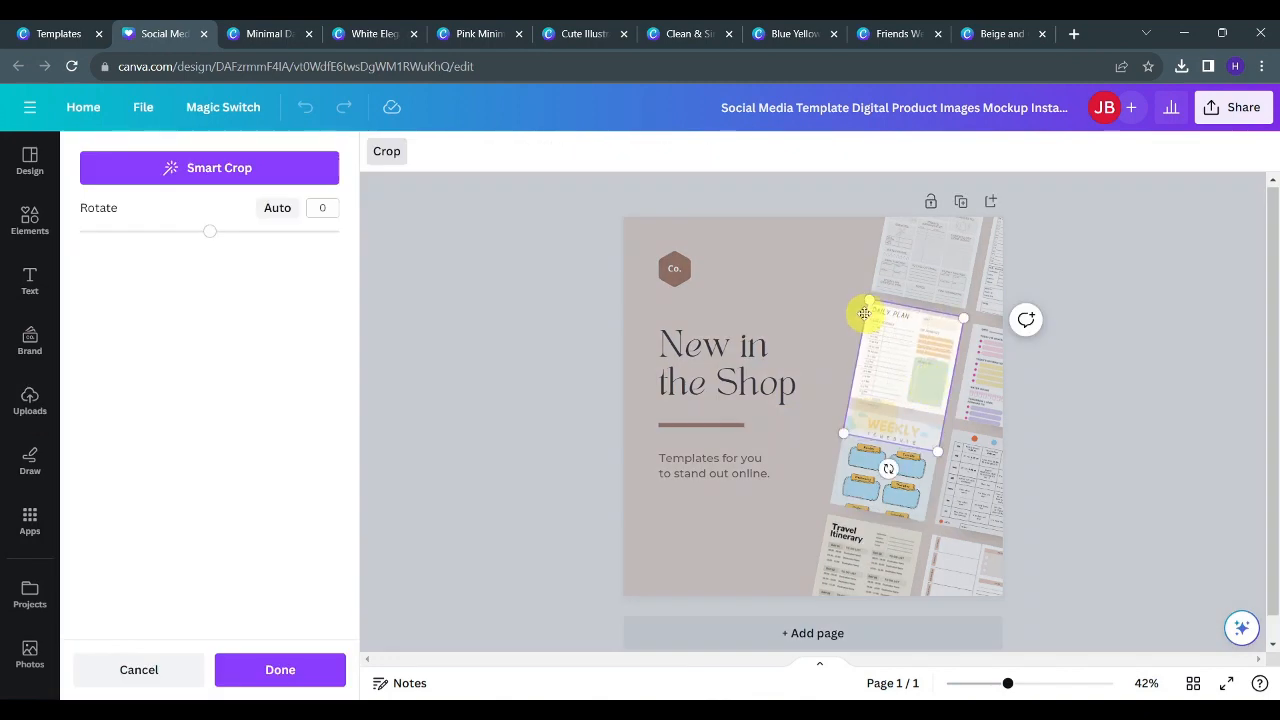
key("Return")
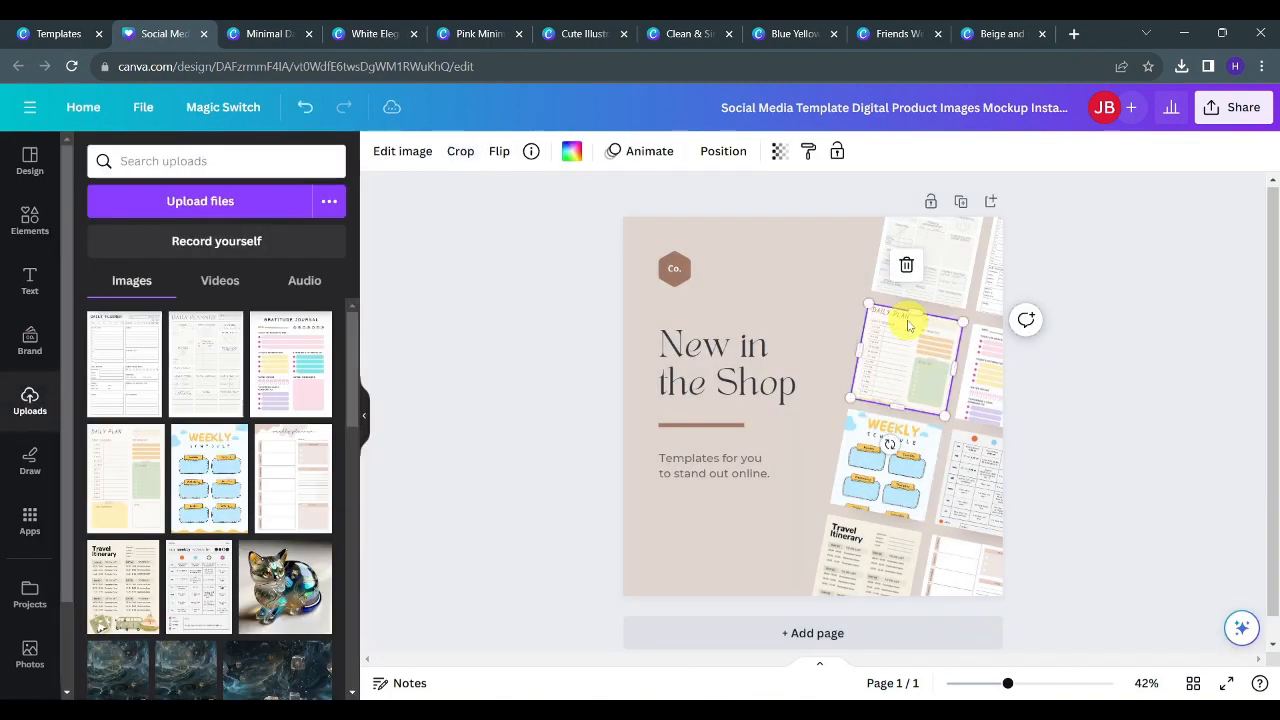
double_click(946, 258)
left_click_drag(946, 258, 943, 286)
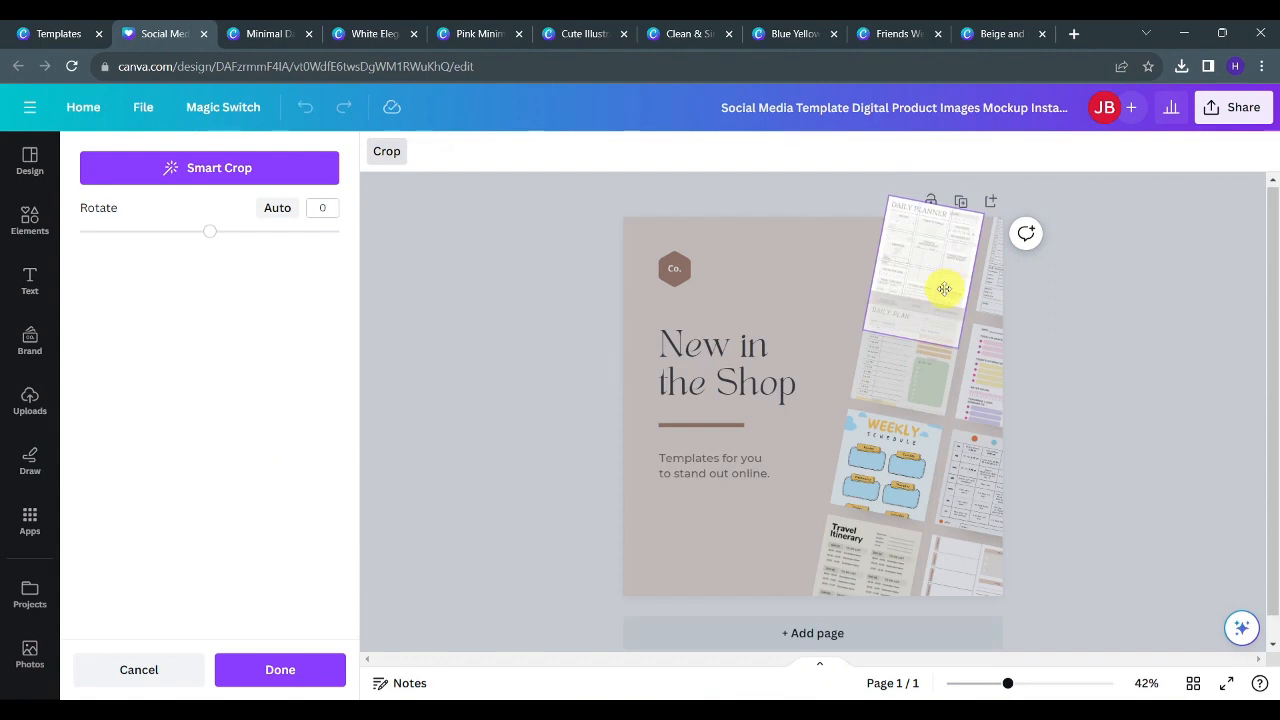
key("Return")
left_click(987, 277)
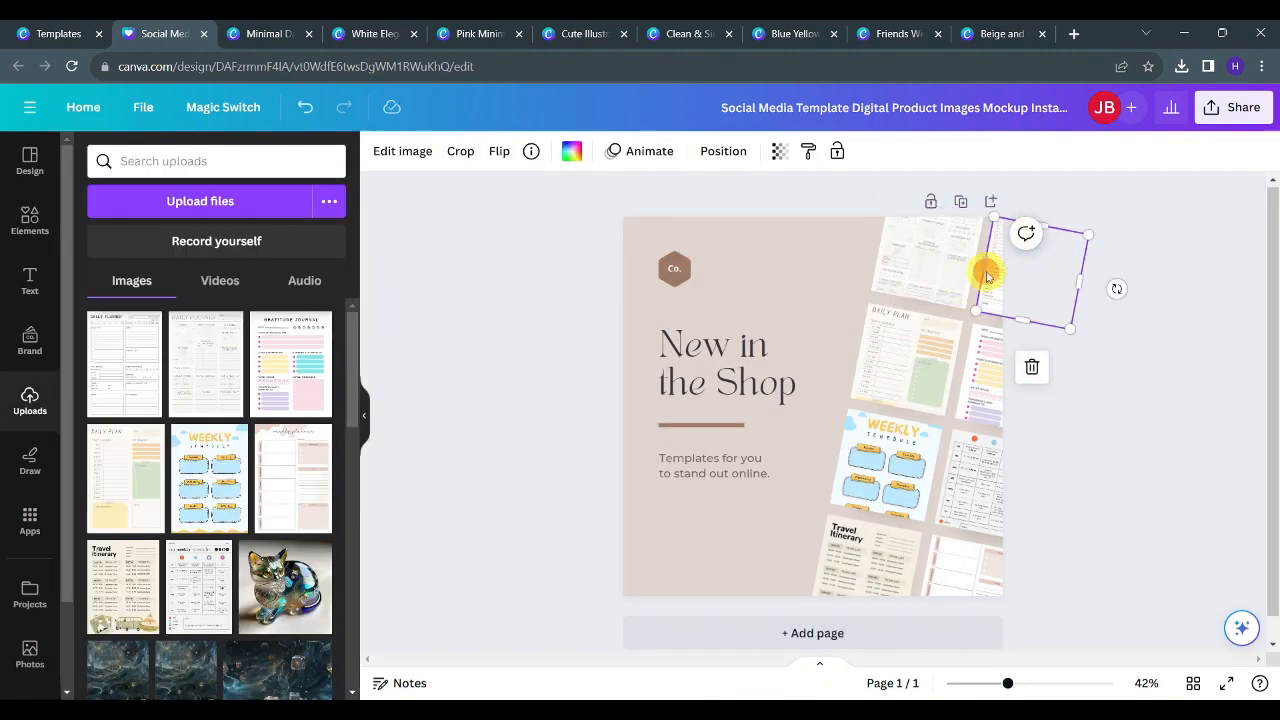
left_click(987, 277)
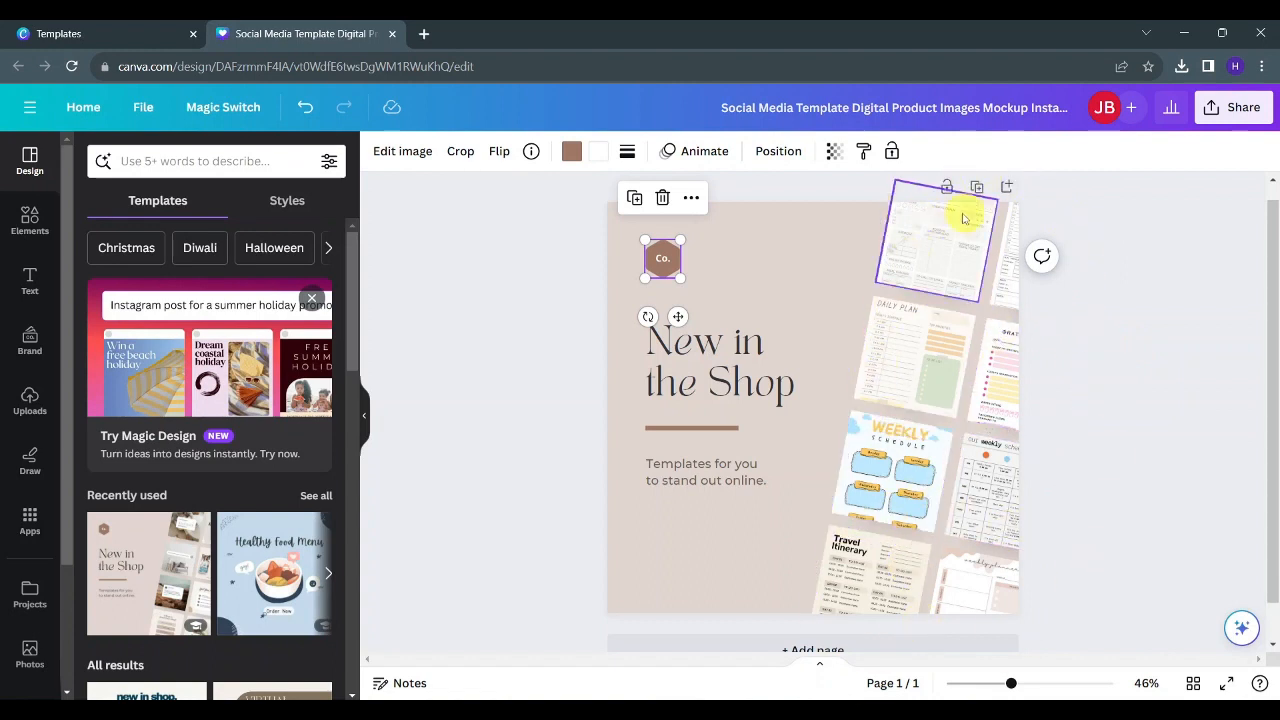
- Change the headline text to "30+ Planner Templates"
left_click(551, 296)
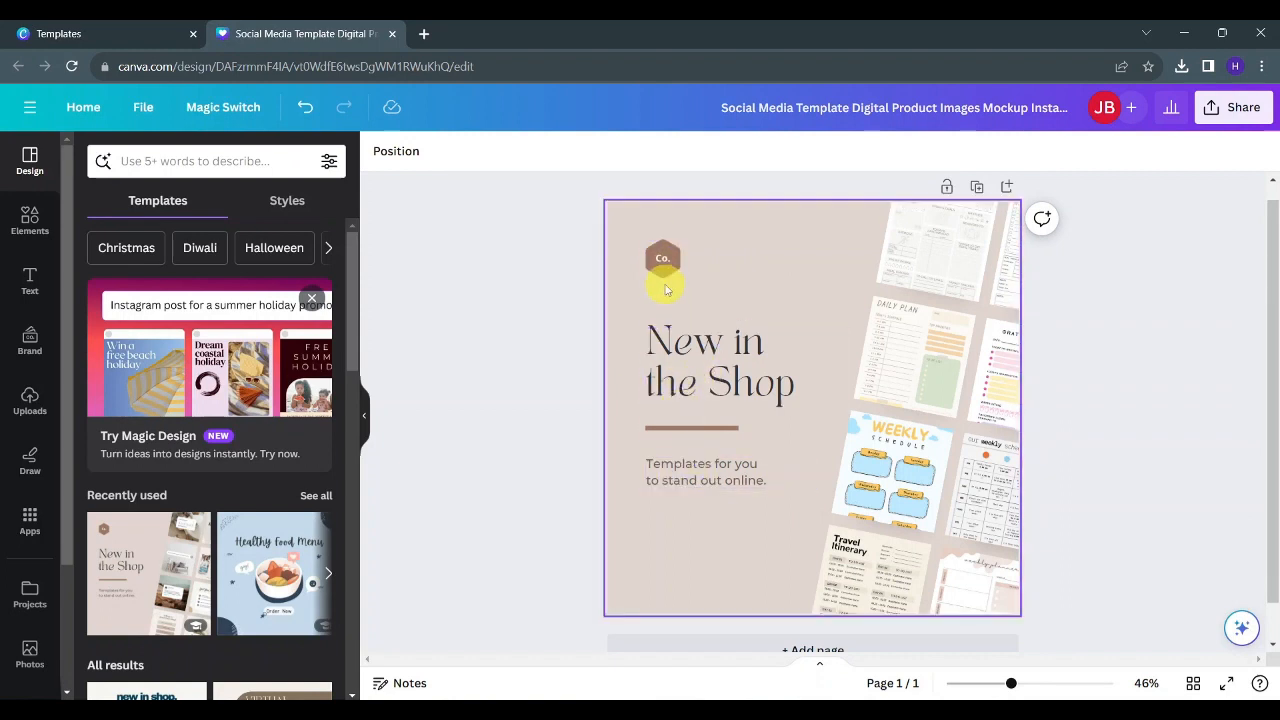
left_click(686, 366)
left_click(747, 362)
left_click(747, 364)
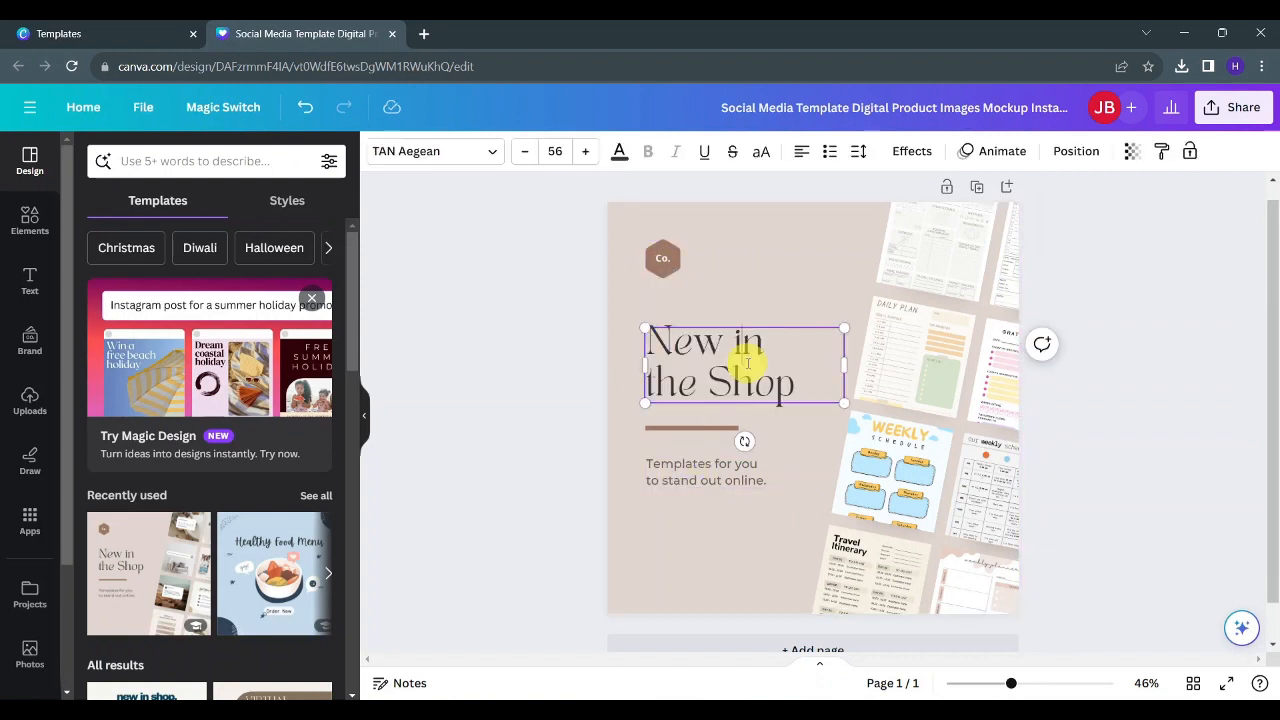
left_click_drag(802, 386, 654, 366)
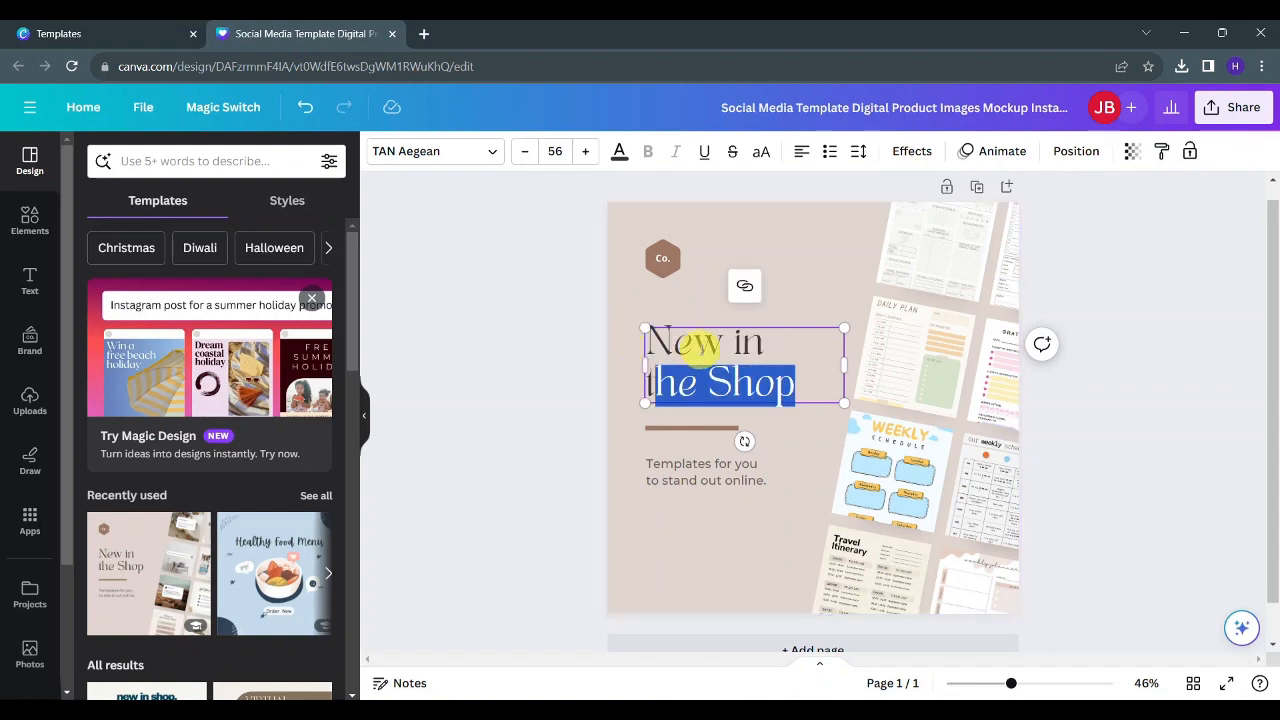
key("BackSpace")
key("BackSpace")
key("BackSpace")
key("BackSpace")
key("BackSpace")
key("BackSpace")
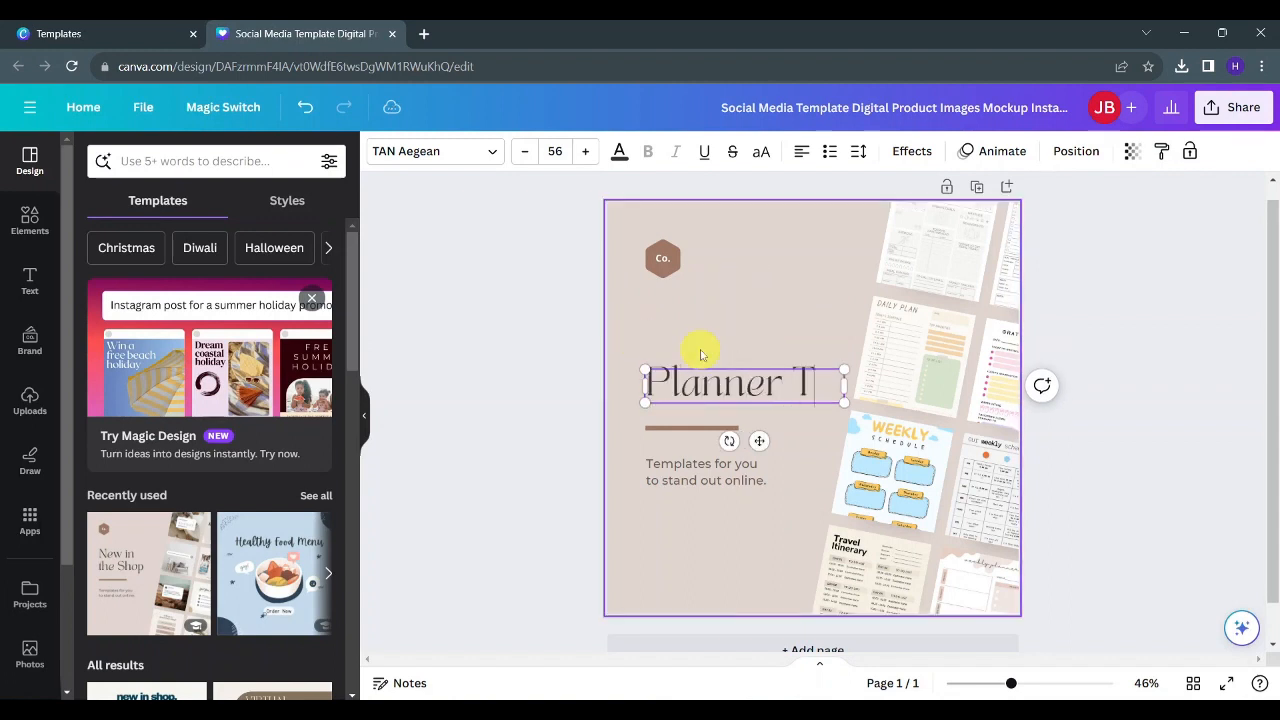
type("emplates")
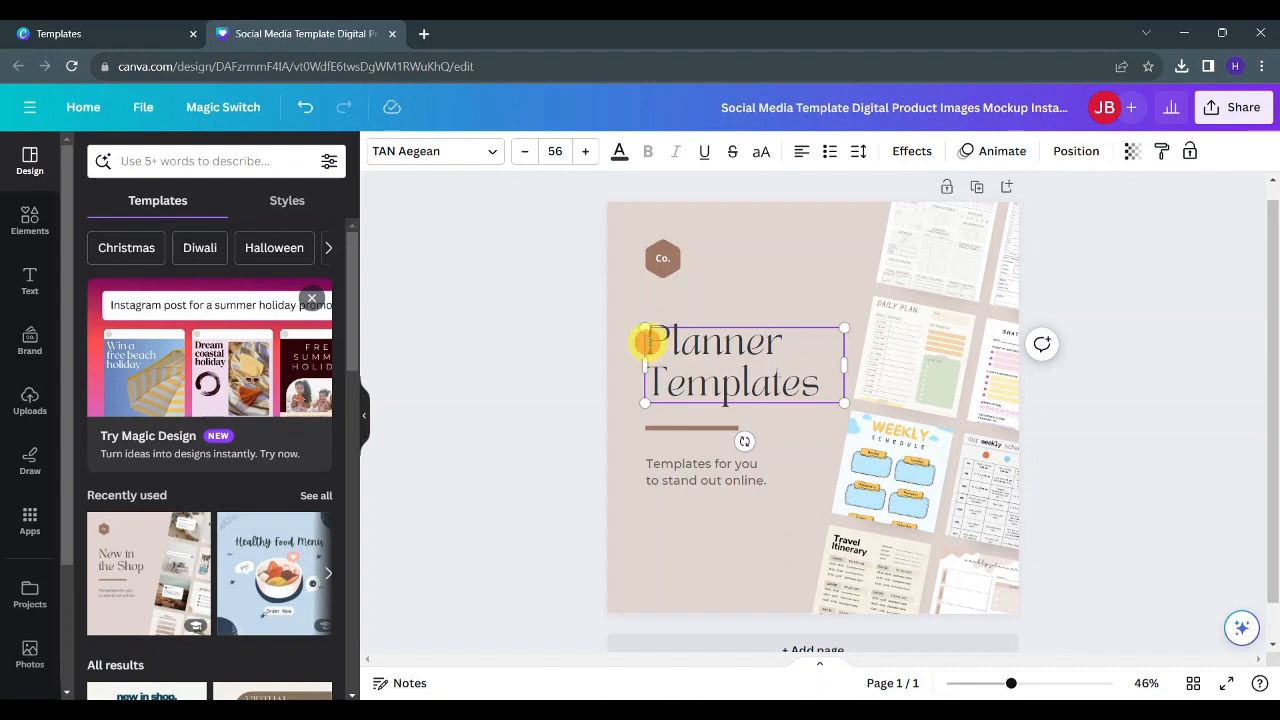
type("30")
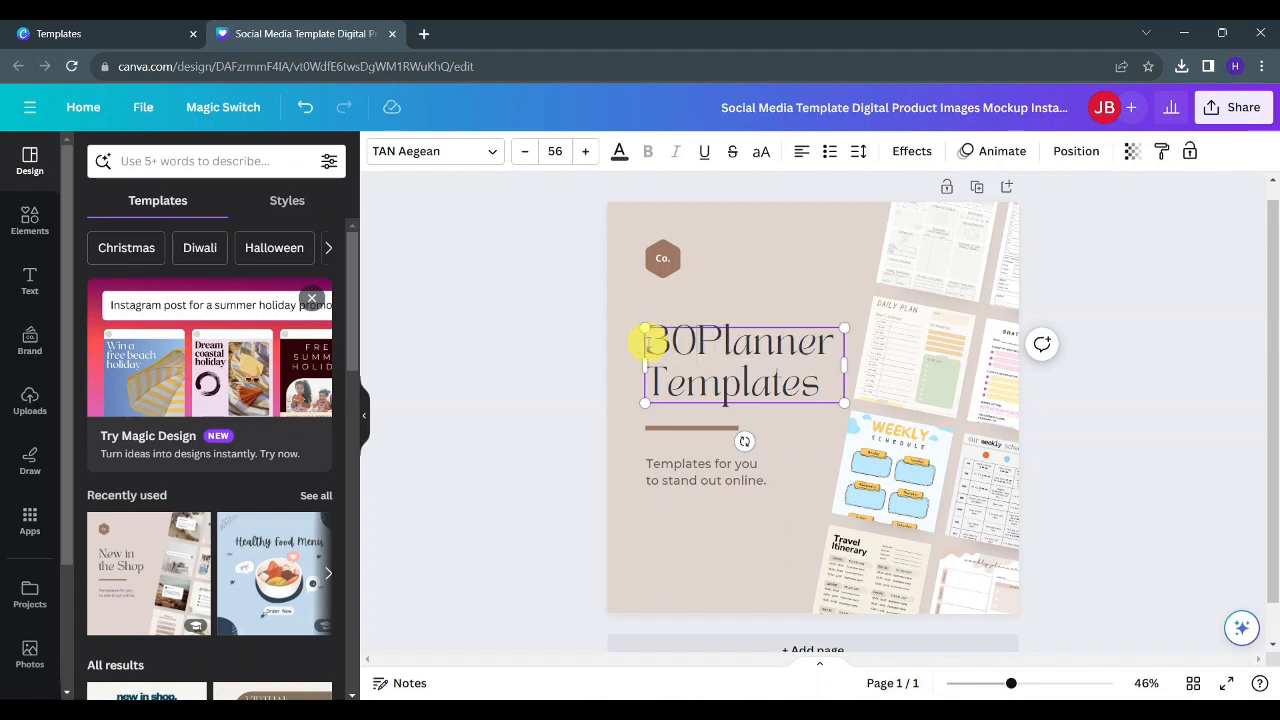
type("+")
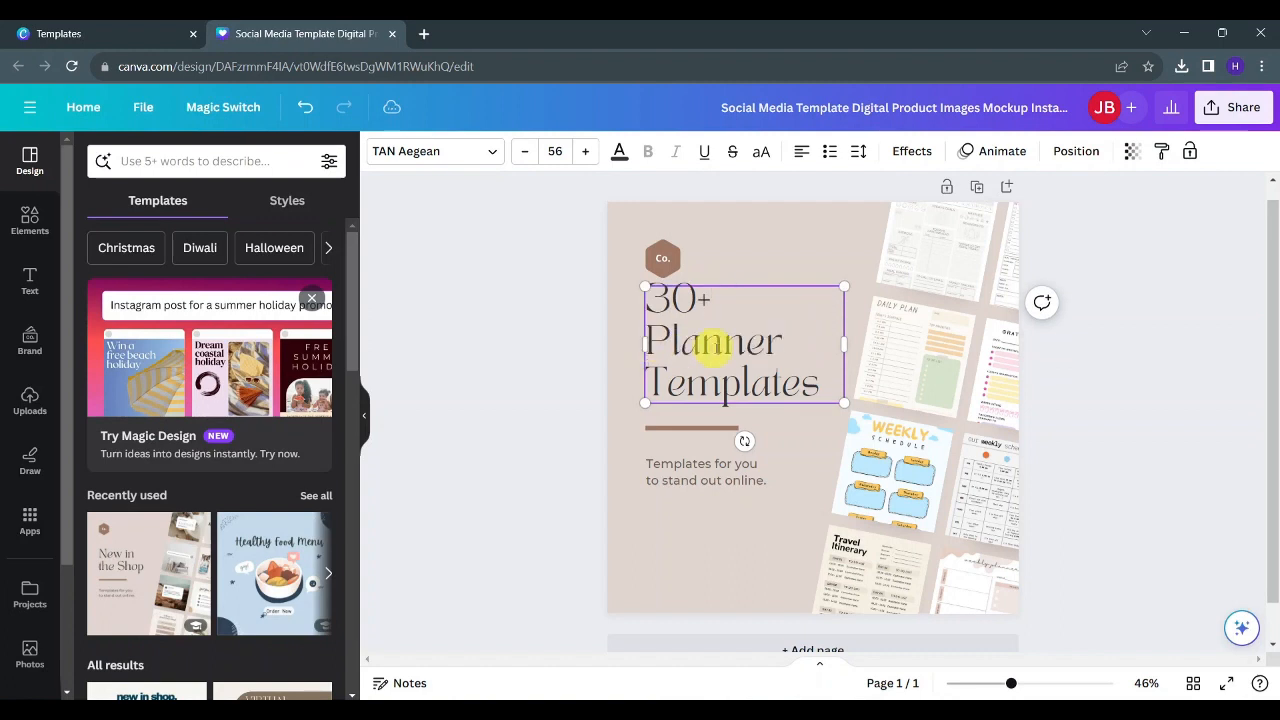
- Replace the subtitle with "Weekly planner, daily planner, travel itinerary, and more!"
double_click(706, 474)
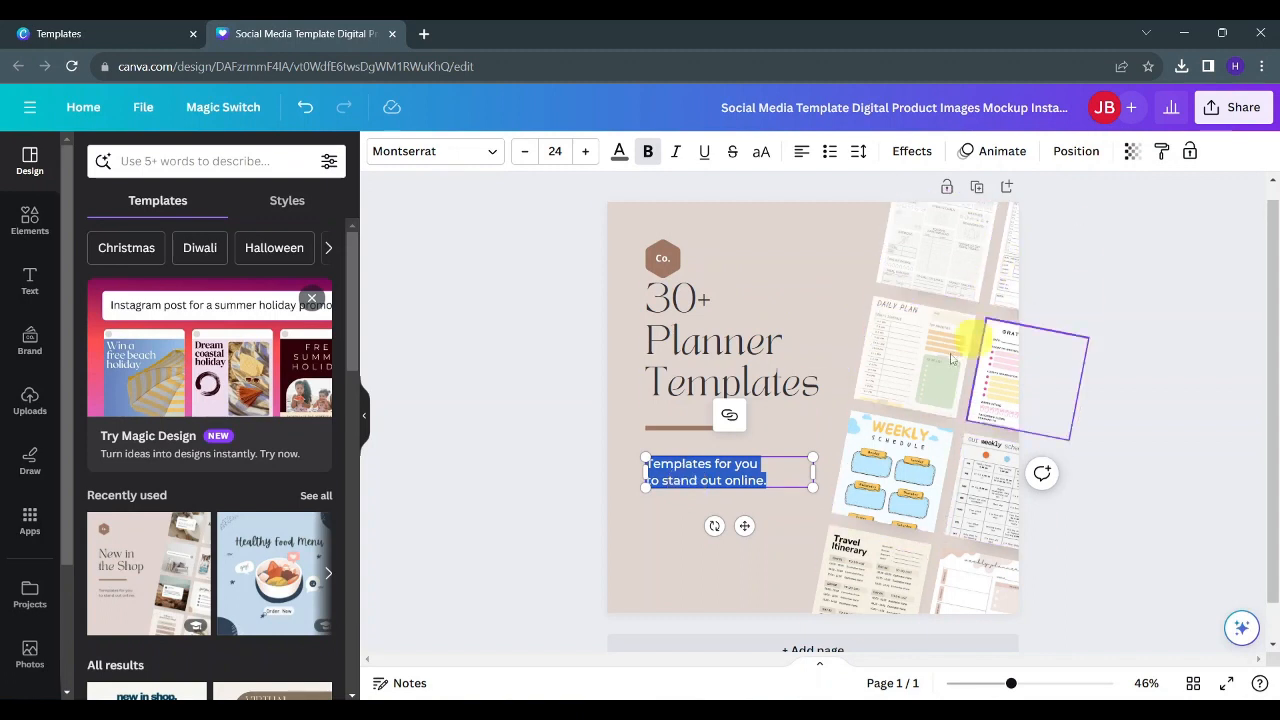
type("Weekly planner,")
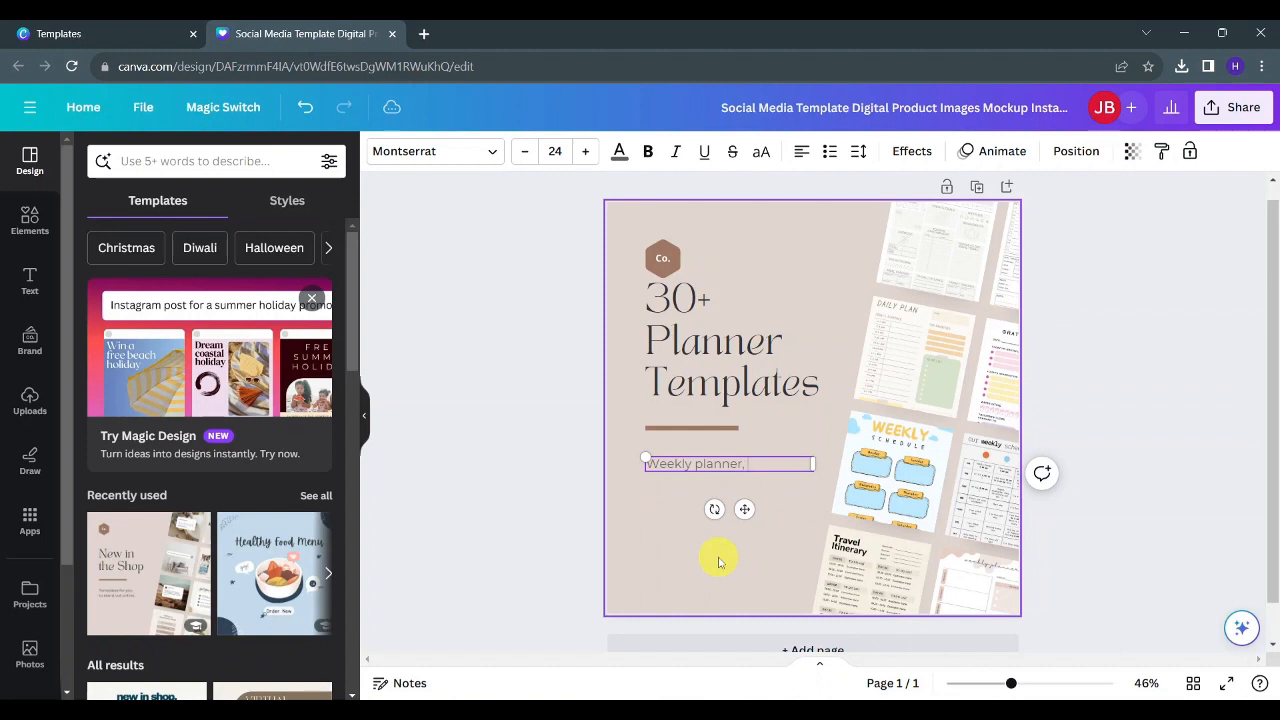
type(" daily planner, travel itinerary")
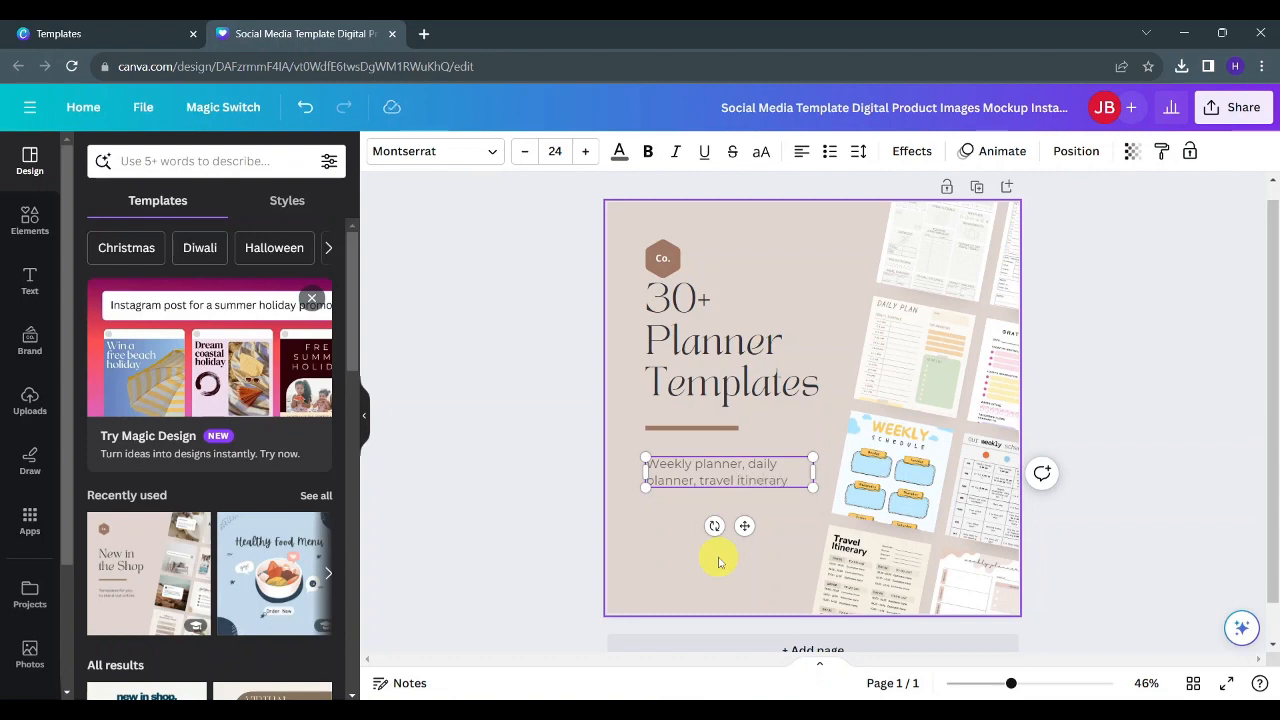
type("d more!")
- Delete the hexagonal Co. logo badge above the headline
left_click(660, 268)
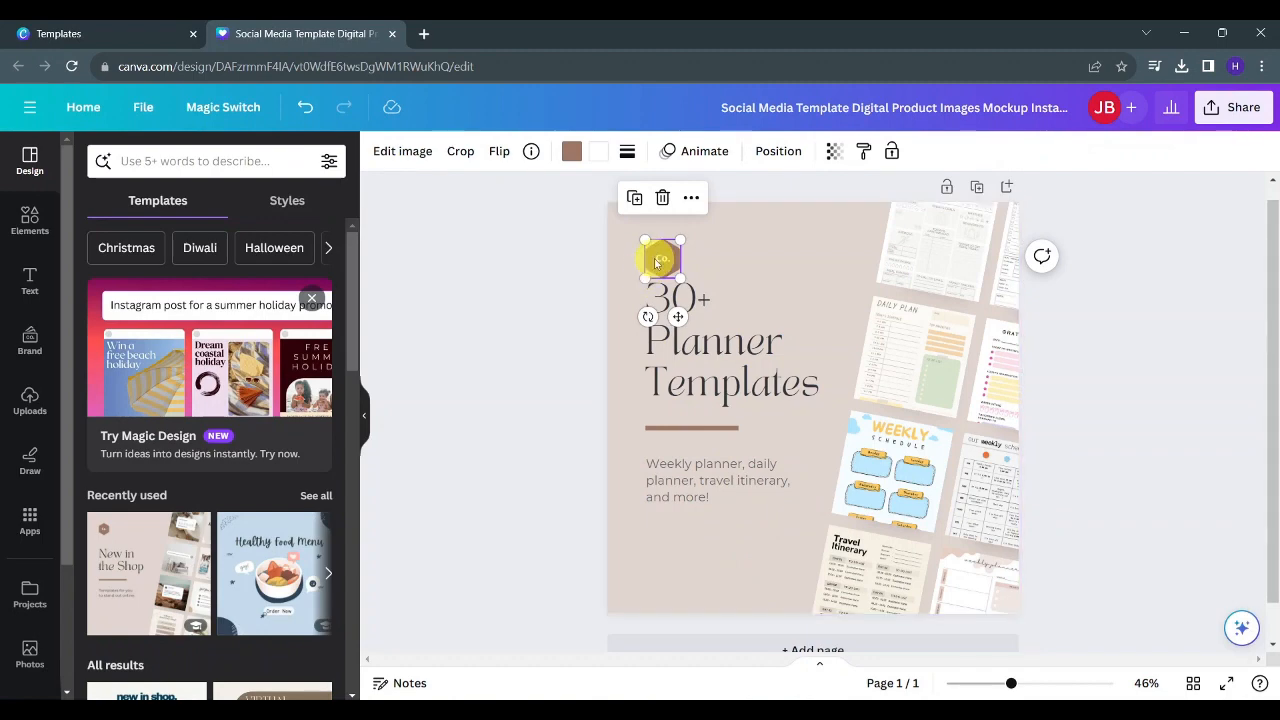
key("Delete")
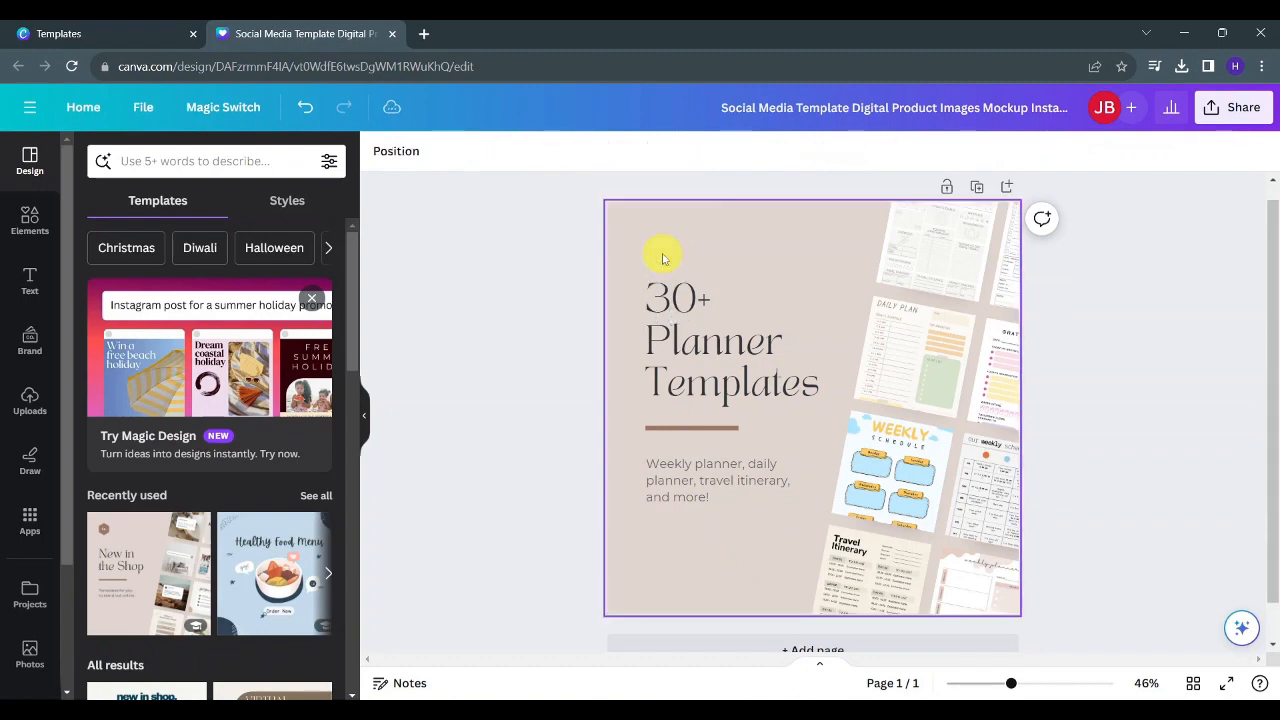
- Search the elements for "best seller" and add the red Best Seller stamp, shrinking it and placing it above the headline
left_click(29, 236)
left_click(147, 160)
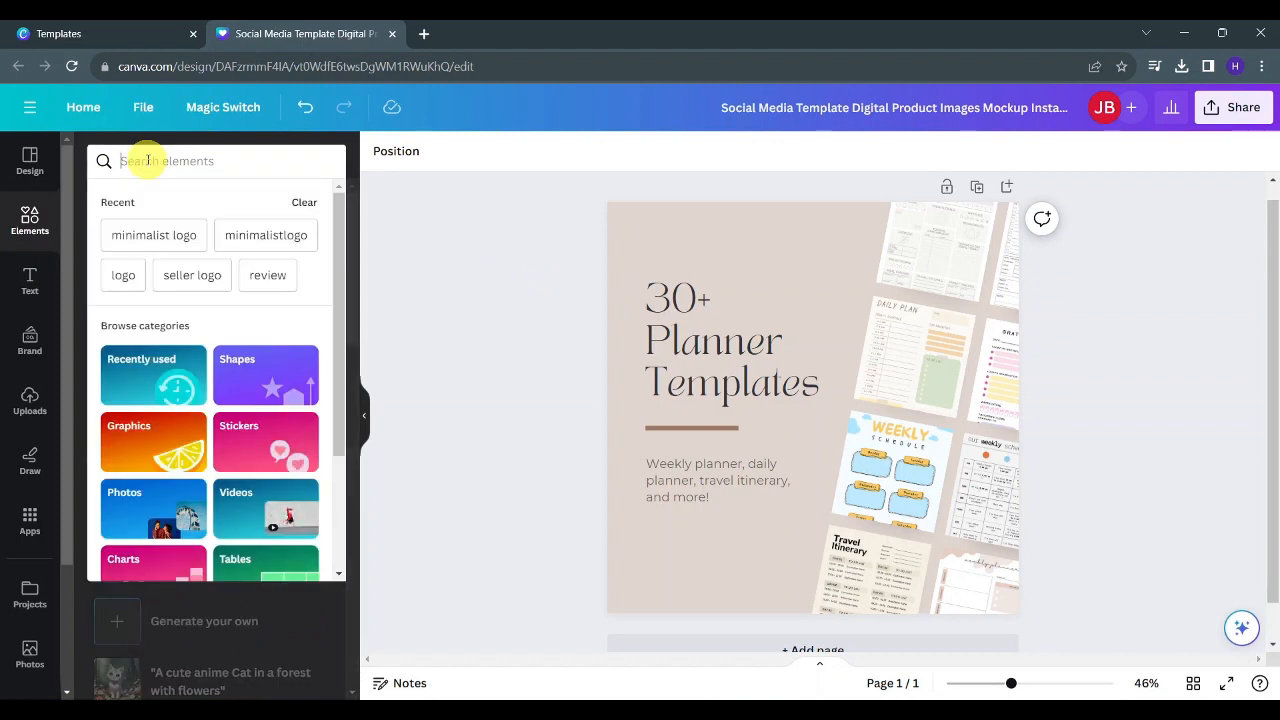
type("best")
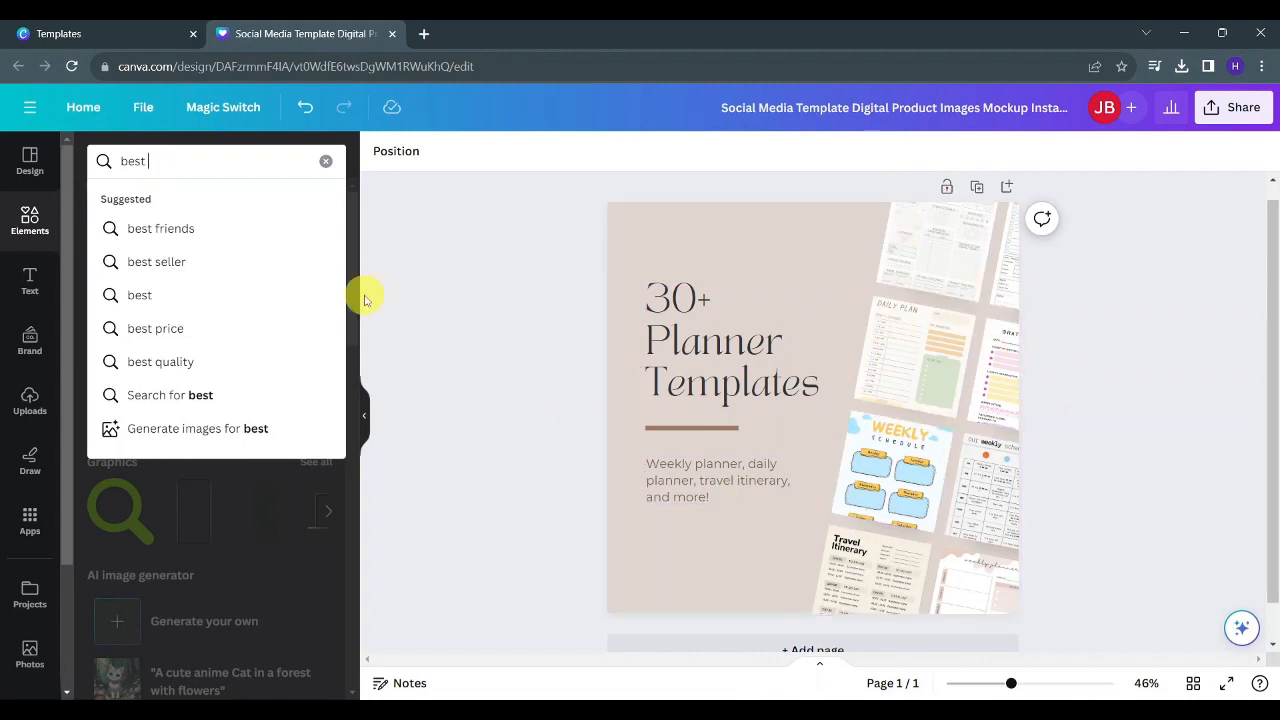
type("er")
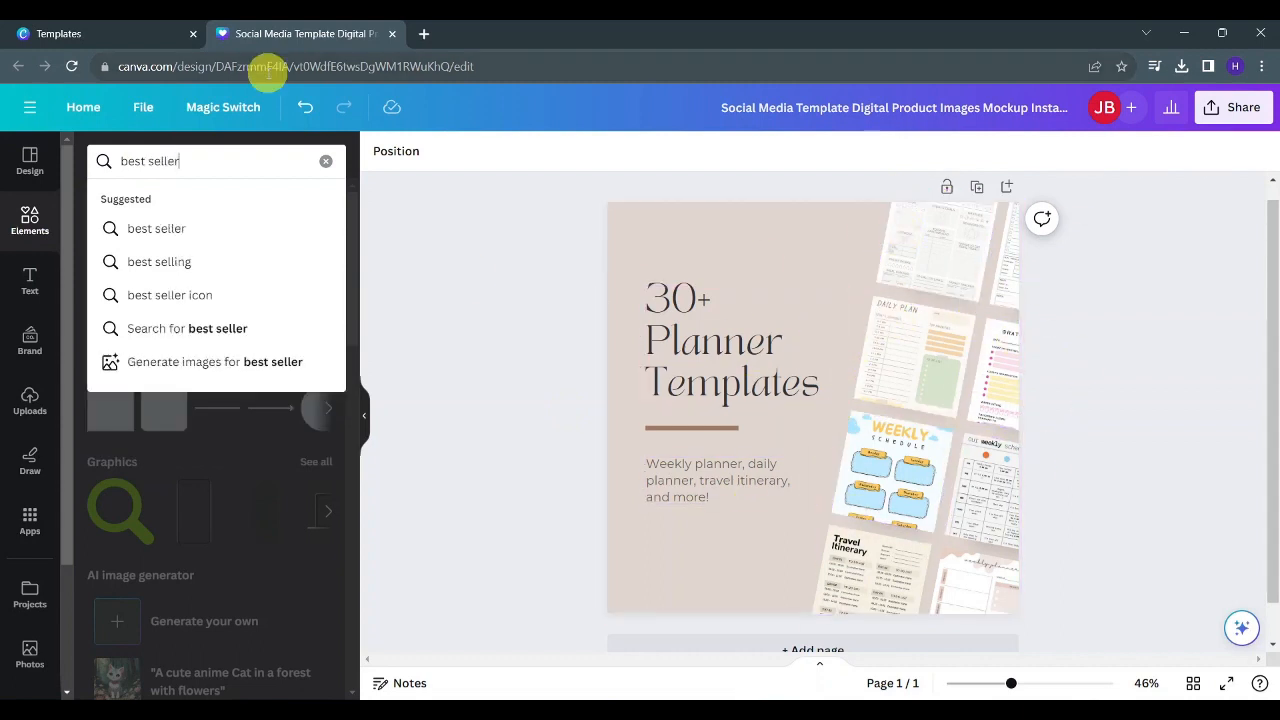
key("Return")
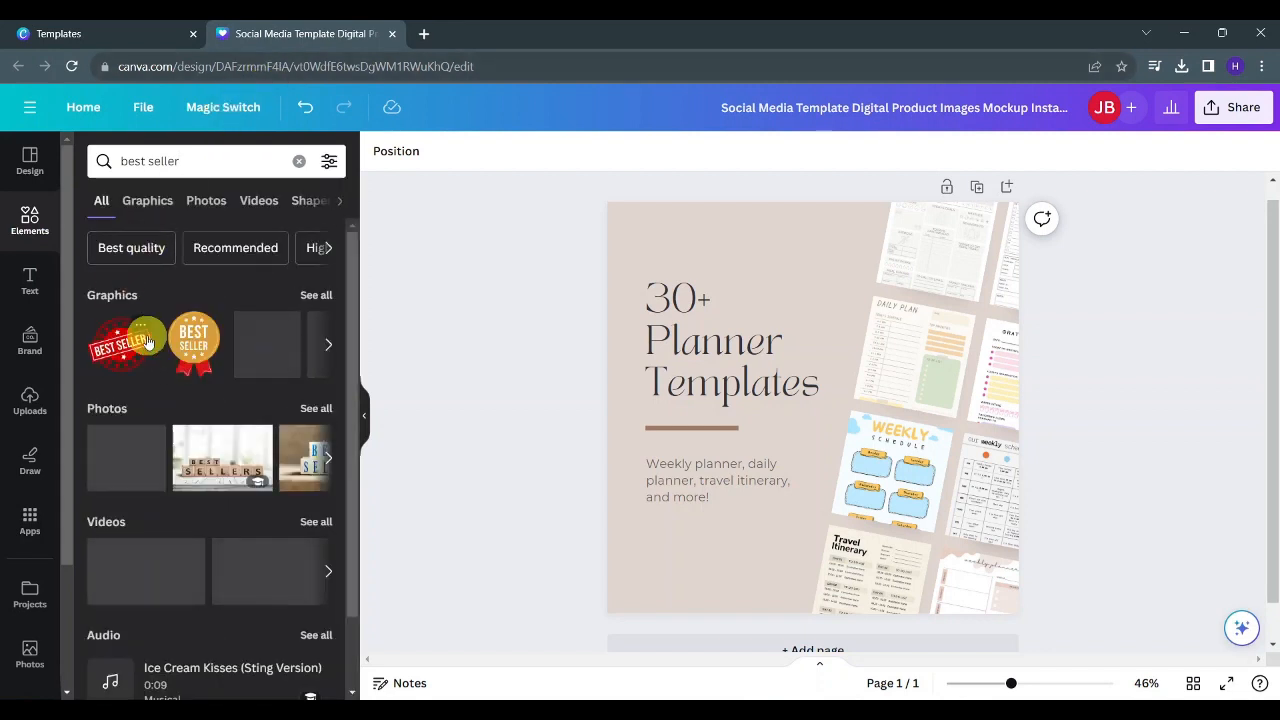
left_click(117, 348)
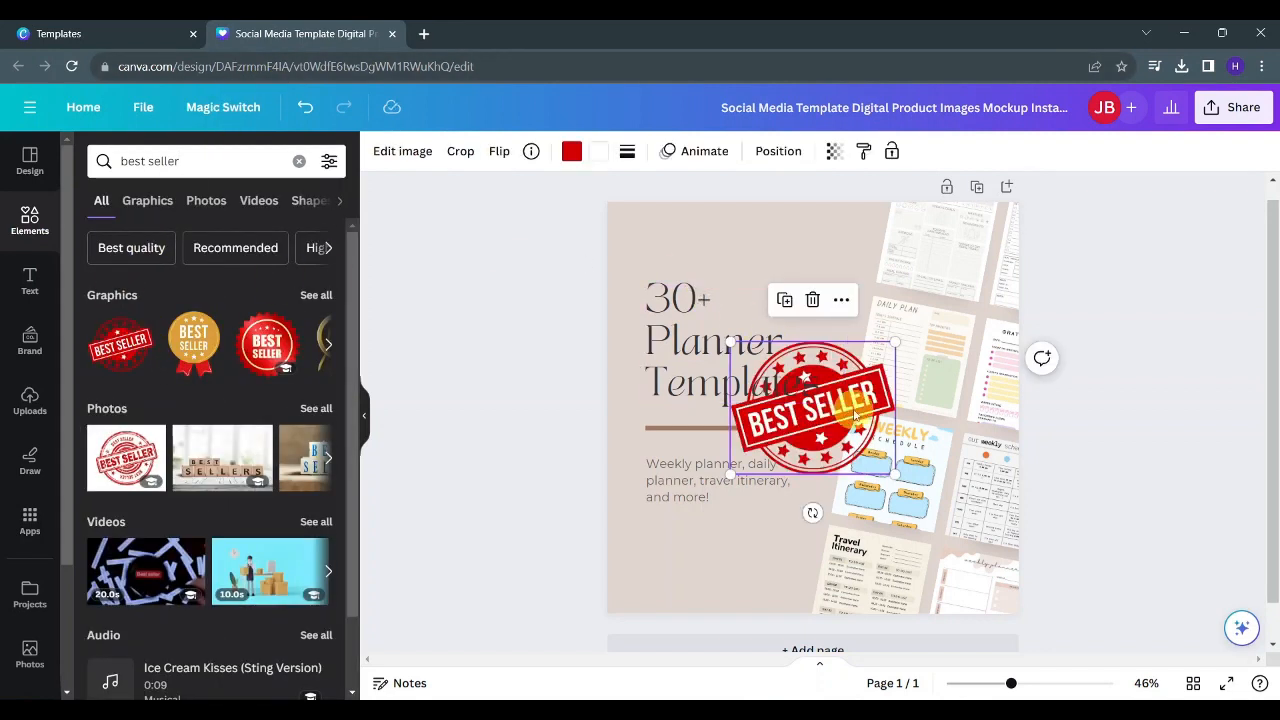
left_click_drag(835, 400, 775, 321)
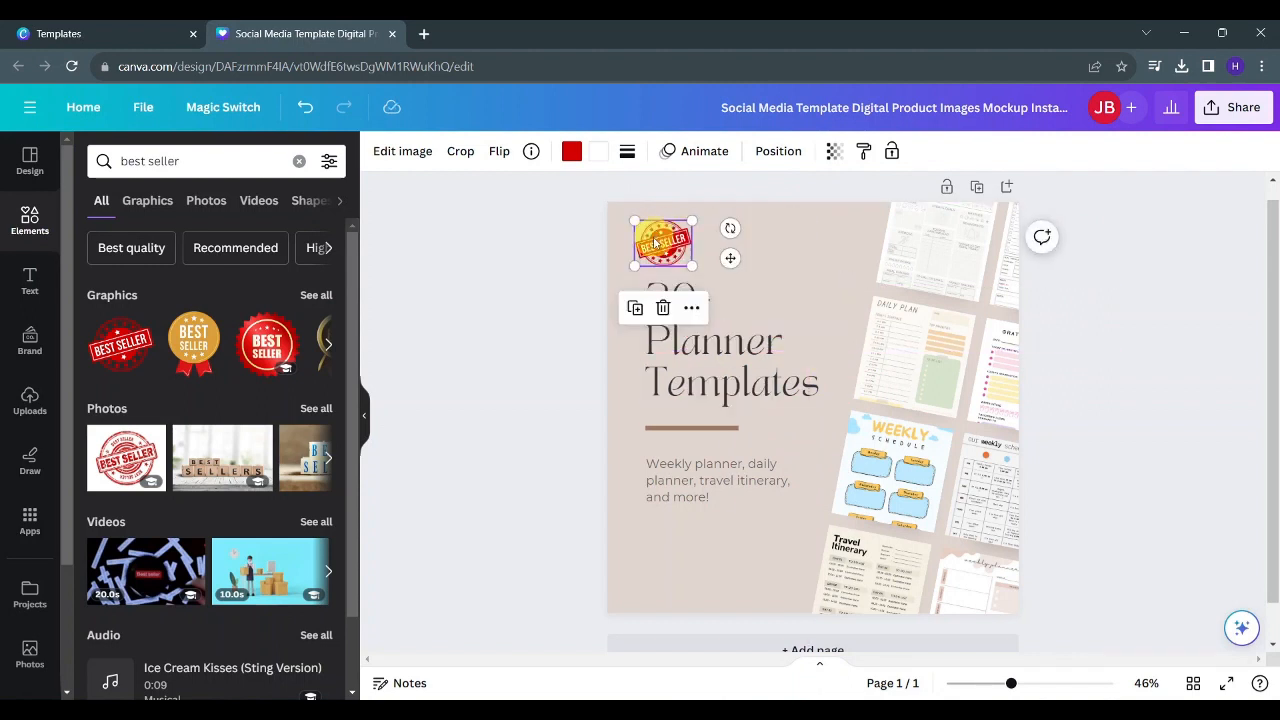
left_click_drag(651, 241, 666, 243)
left_click(500, 329)
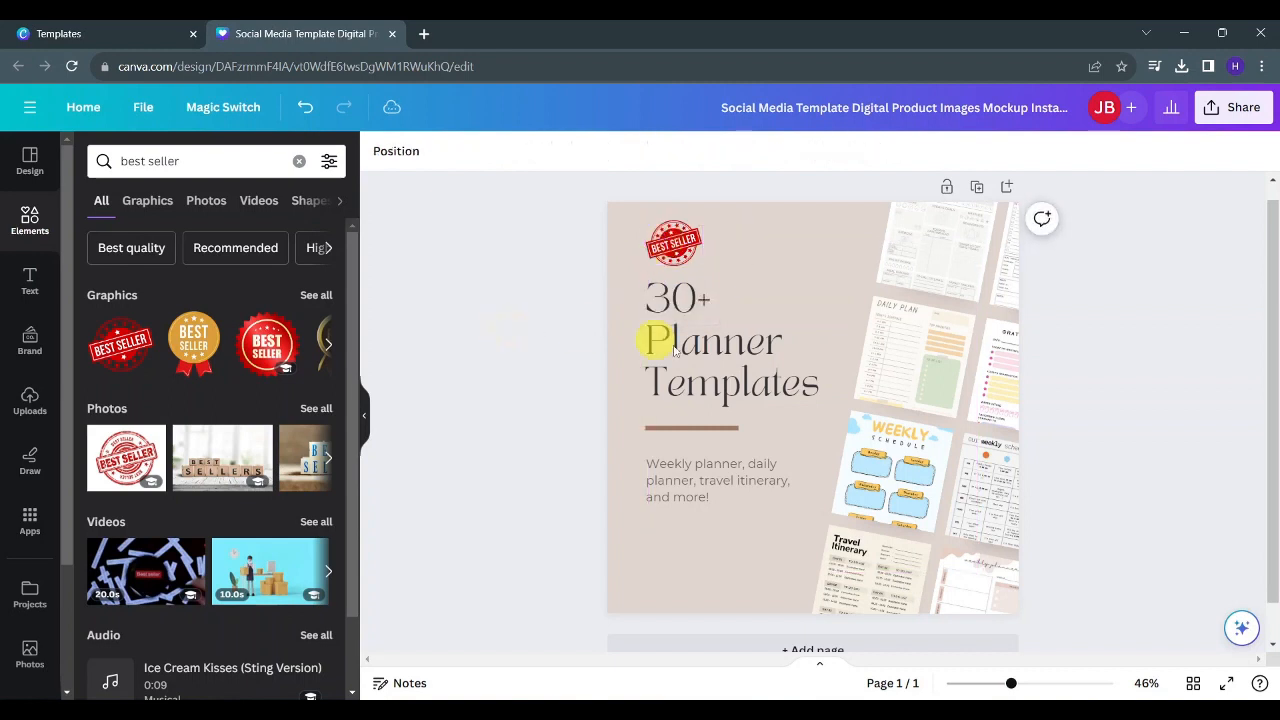
- Select all the headline text and change its font to CS Gordon Rounded
left_click(700, 345)
left_click(701, 343)
left_click_drag(824, 378, 632, 308)
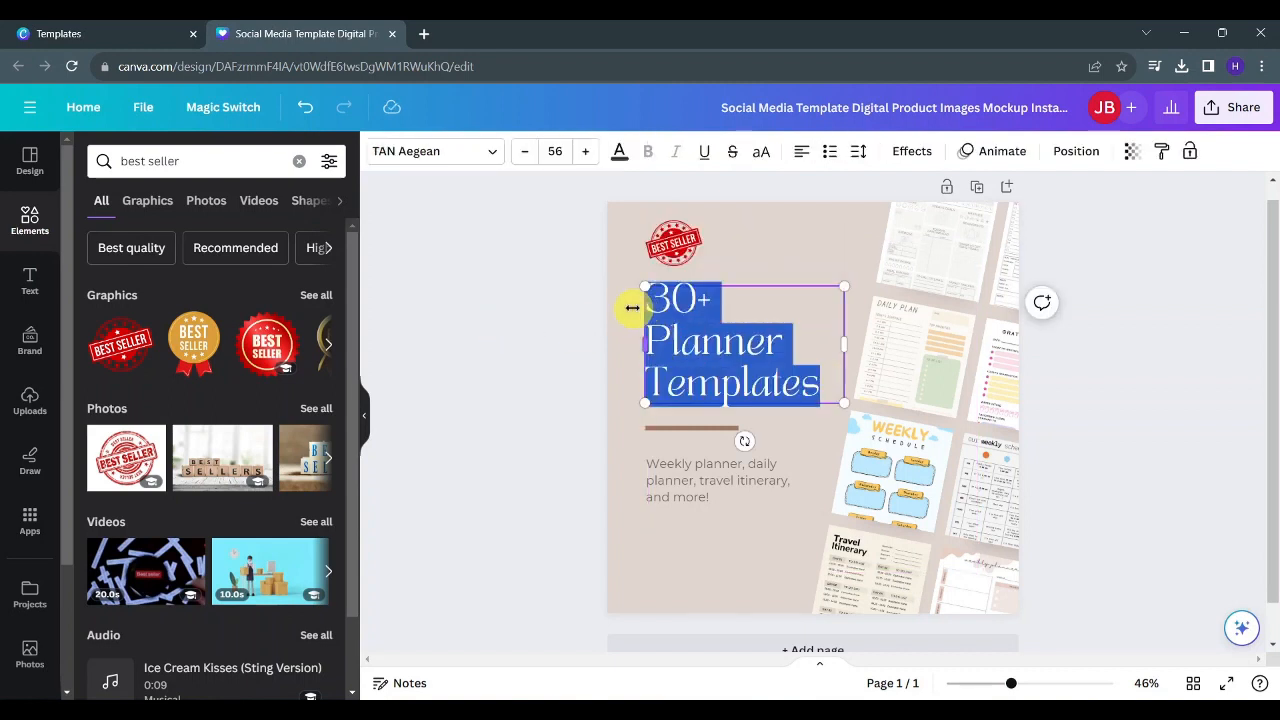
left_click(443, 149)
scroll(214, 434, "down", 1)
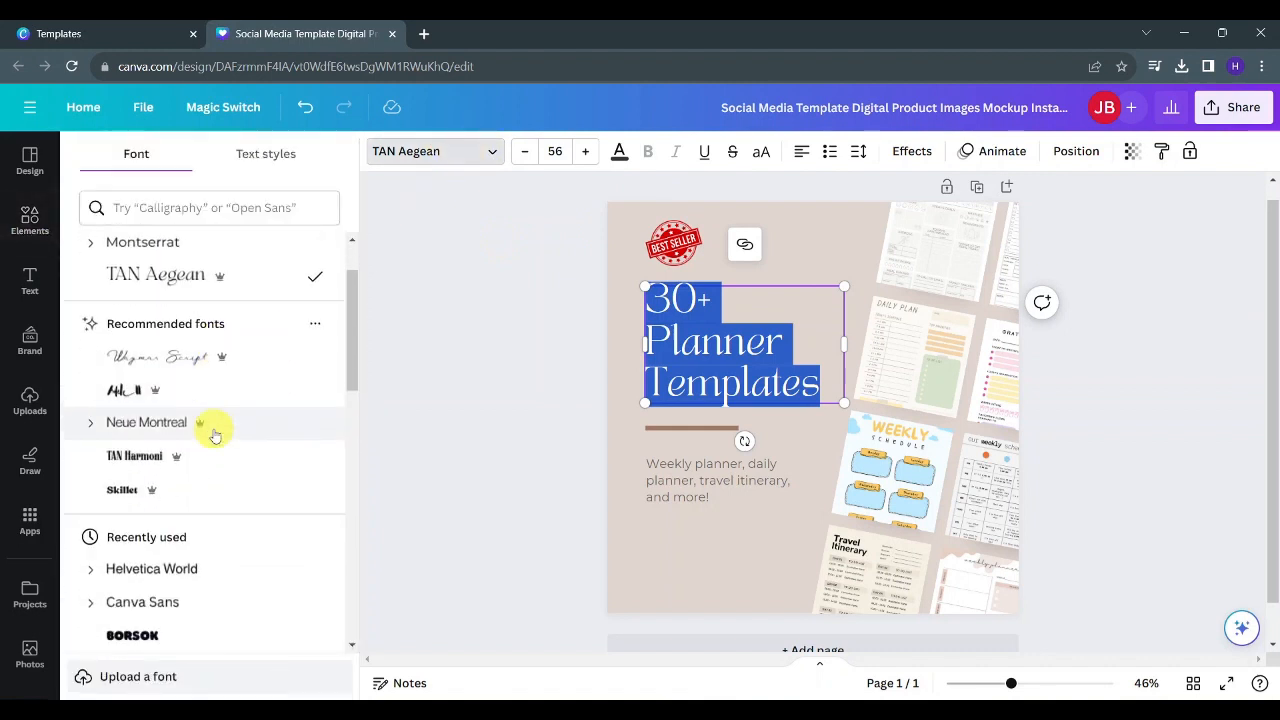
scroll(214, 434, "down", 1)
left_click(127, 420)
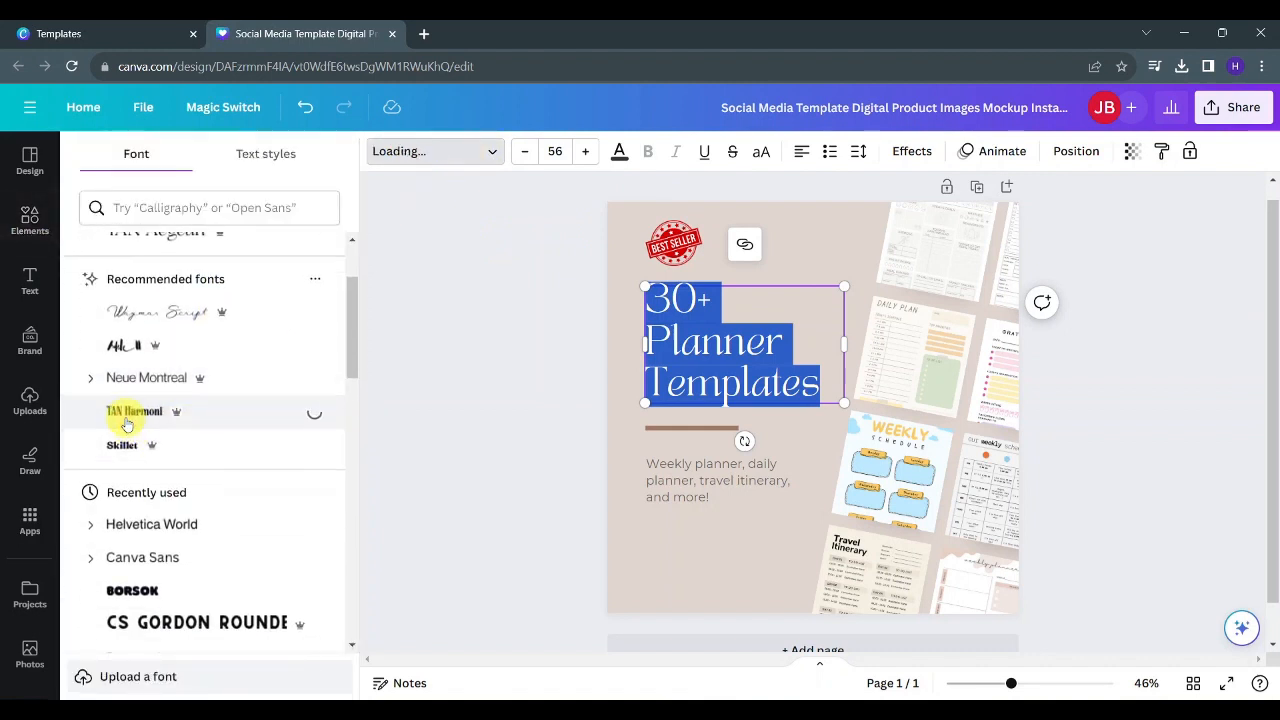
scroll(277, 394, "down", 1)
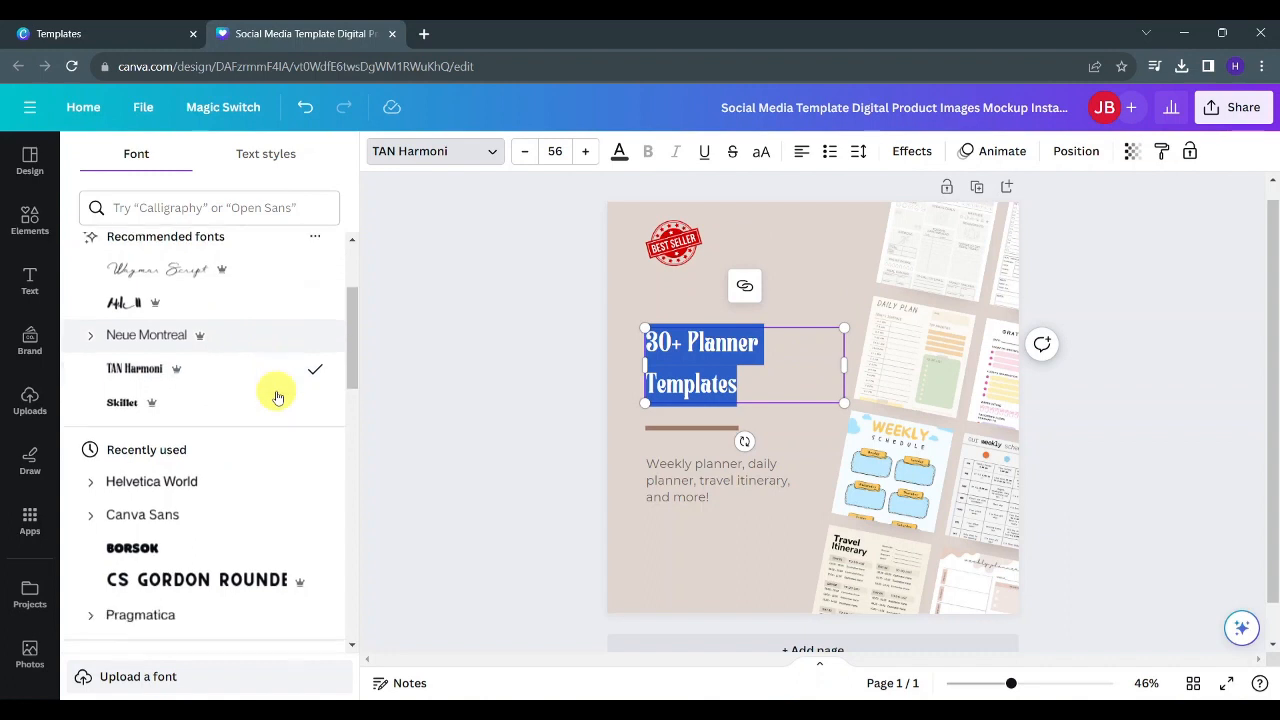
left_click(205, 524)
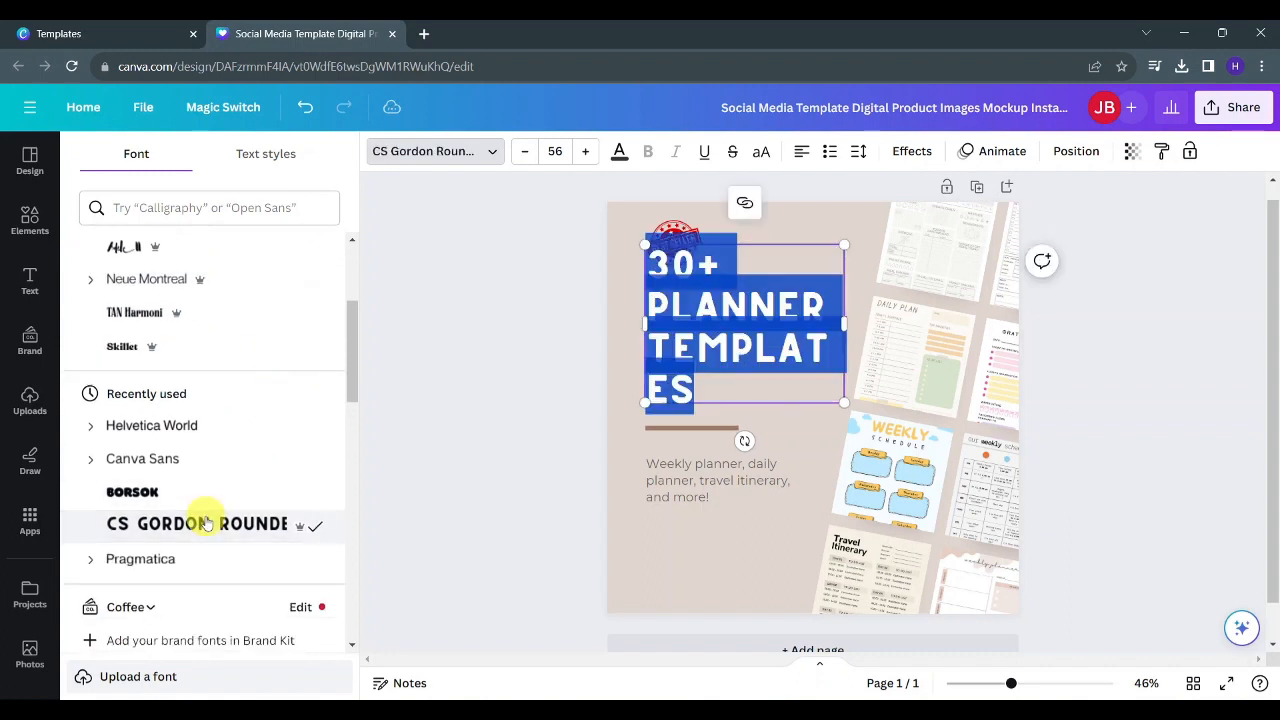
- Reduce the headline font size to 47
left_click(522, 152)
left_click(522, 152)
left_click(522, 152)
left_click(522, 152)
left_click(522, 152)
left_click(522, 152)
left_click(522, 152)
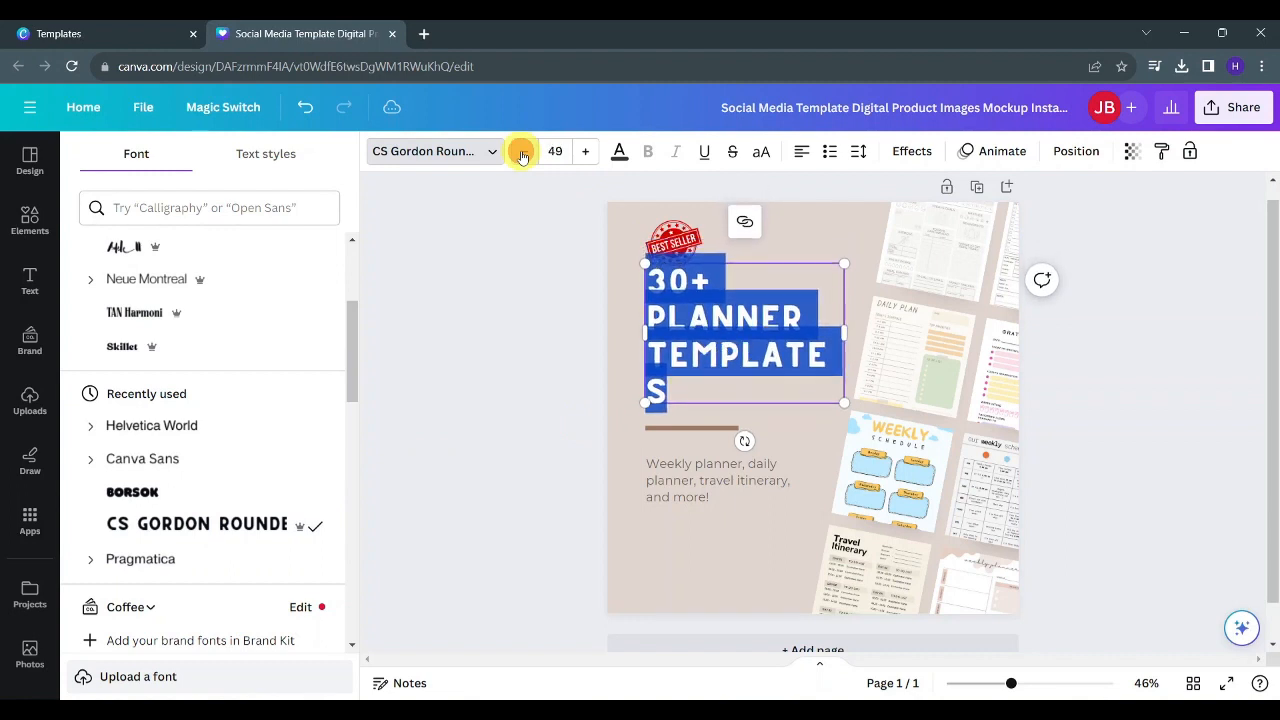
left_click(522, 152)
left_click(522, 152)
left_click(522, 408)
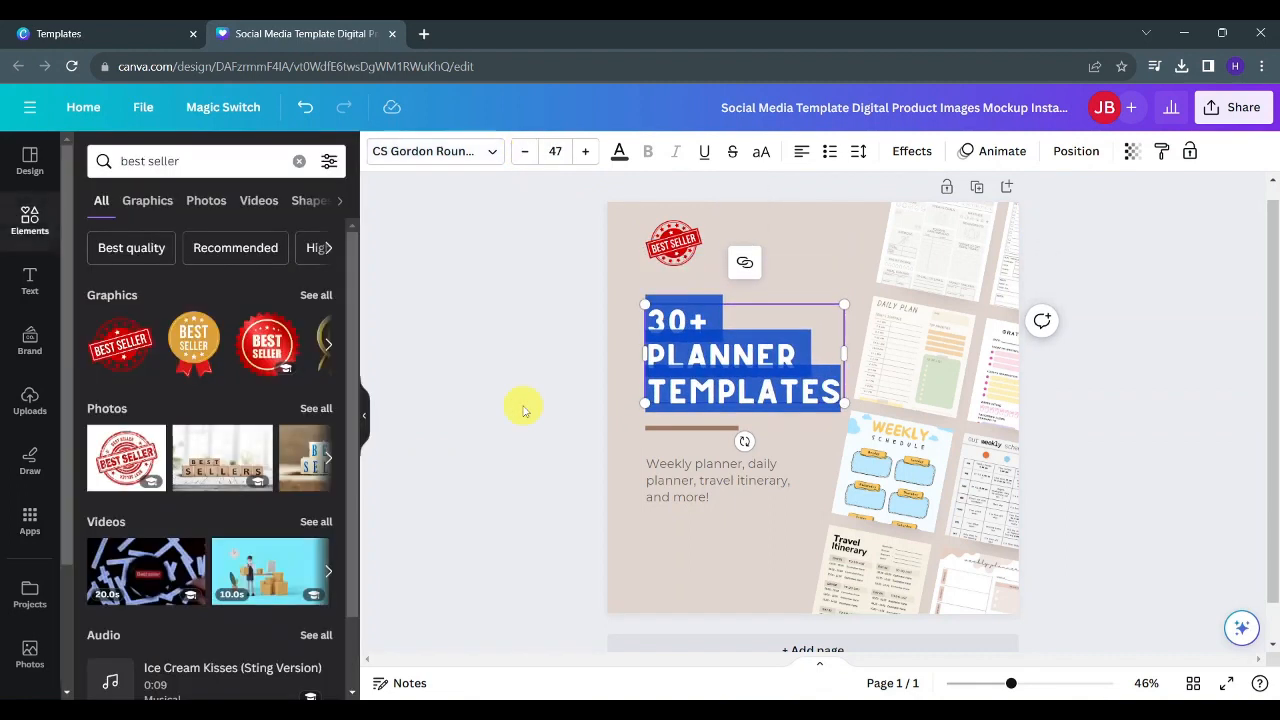
- Change the page background colour to a soft mint green using the custom colour picker
left_click(485, 479)
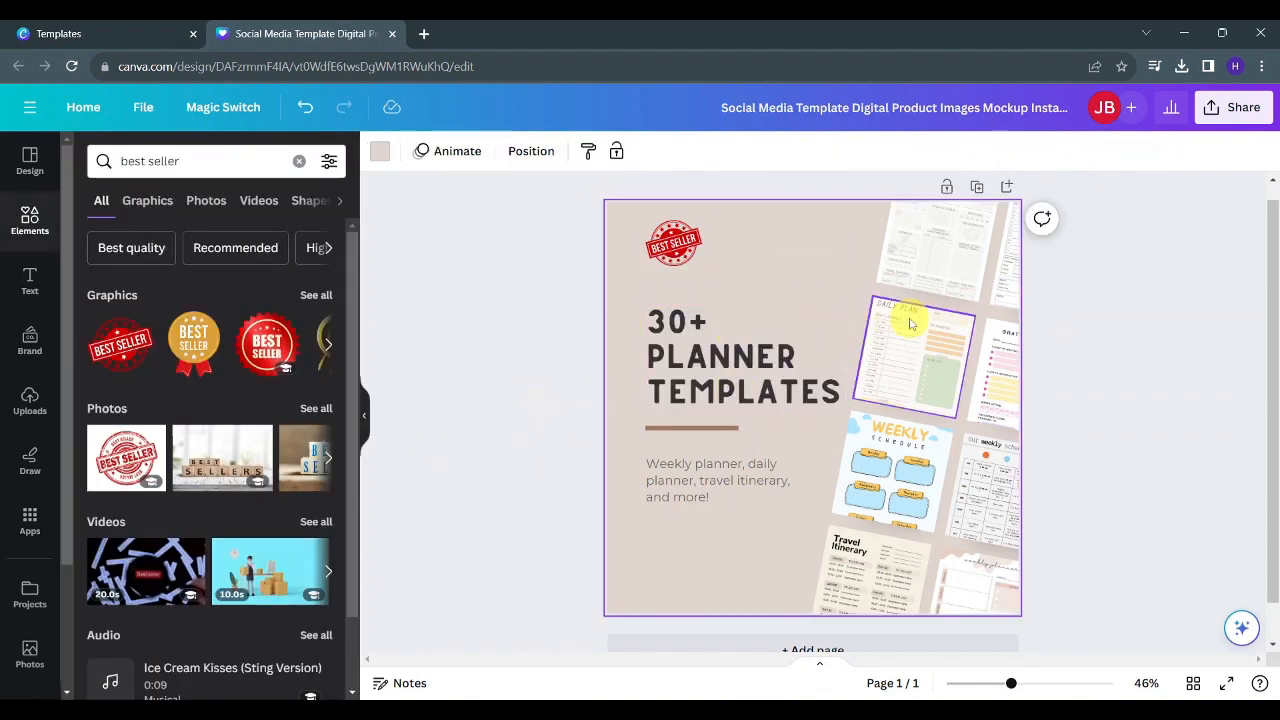
right_click(806, 264)
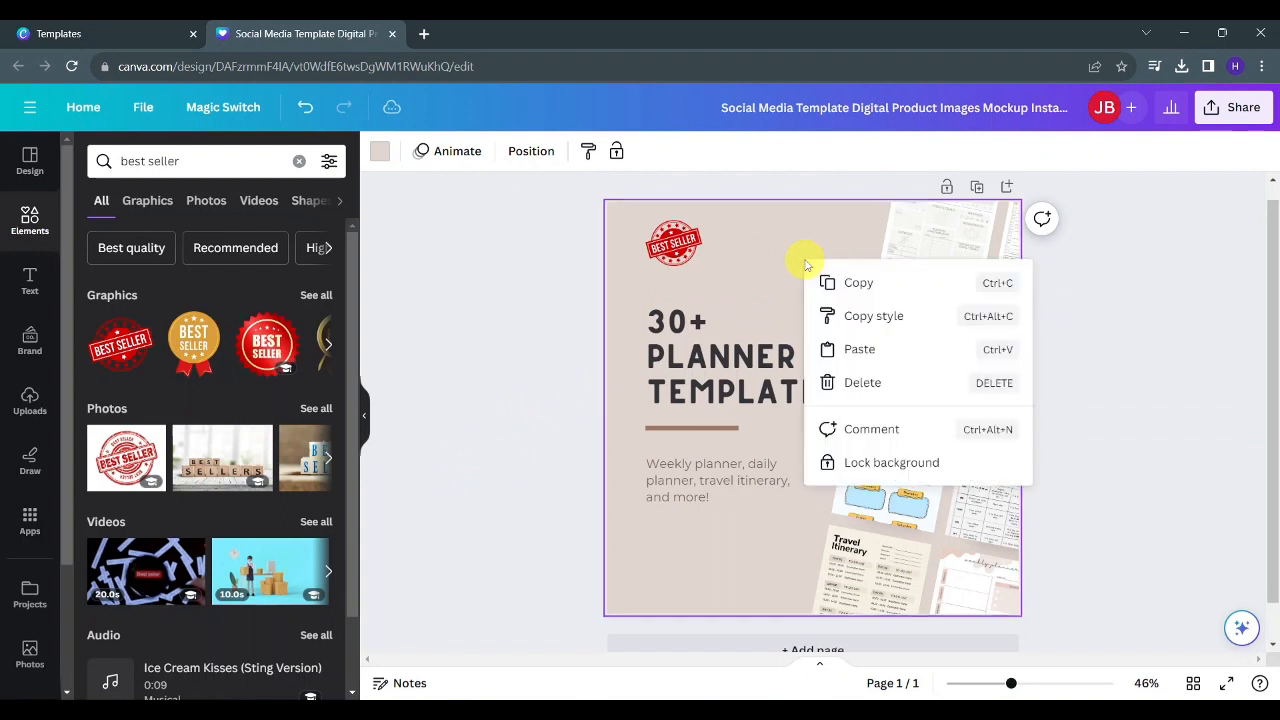
left_click(748, 278)
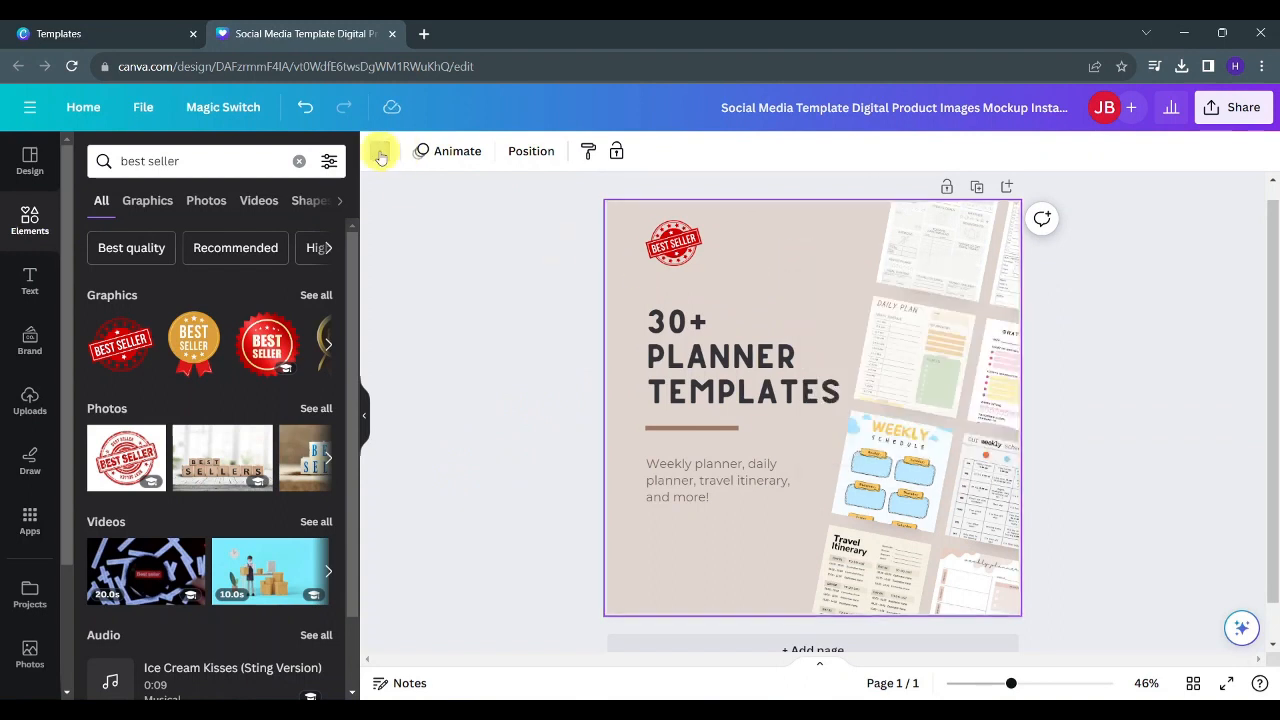
left_click(380, 153)
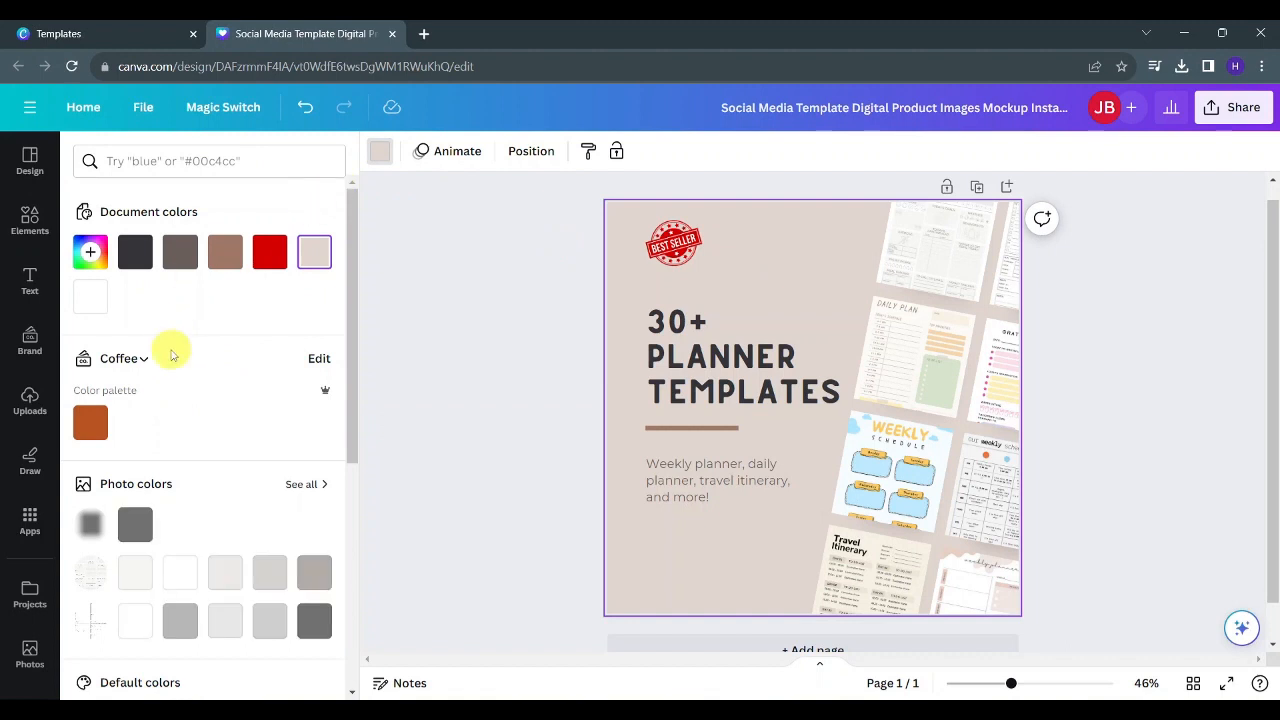
scroll(172, 354, "down", 1)
left_click(90, 208)
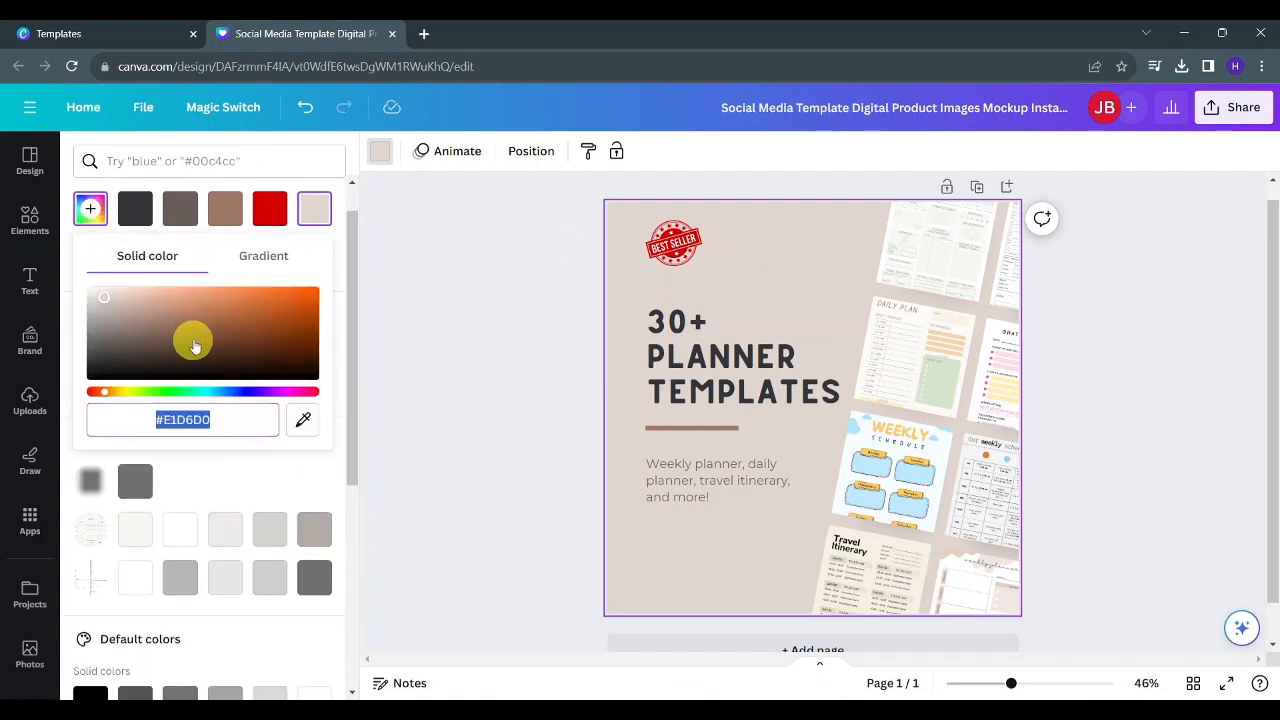
left_click(179, 392)
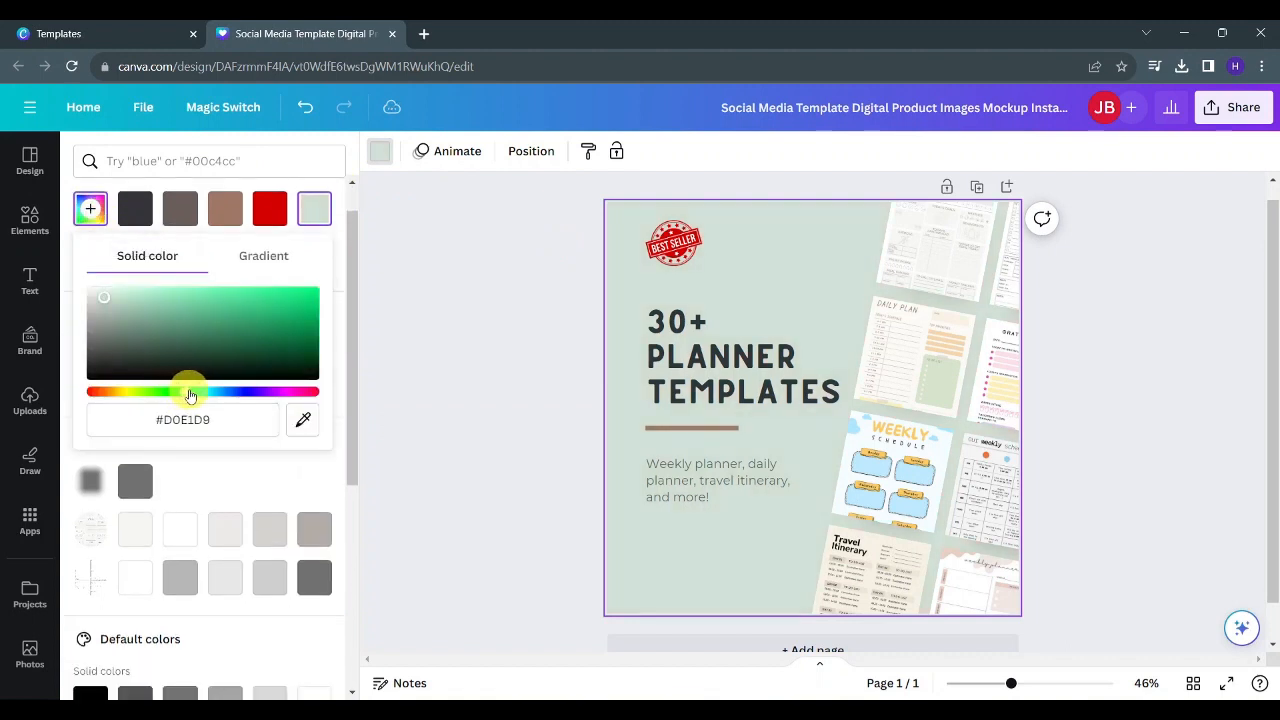
mouse_move(182, 346)
left_mouse_down()
mouse_move(129, 287)
mouse_move(143, 294)
mouse_move(135, 307)
left_mouse_up()
- Recolour the divider line under the headline to a dark charcoal from the photo colours
left_click(673, 429)
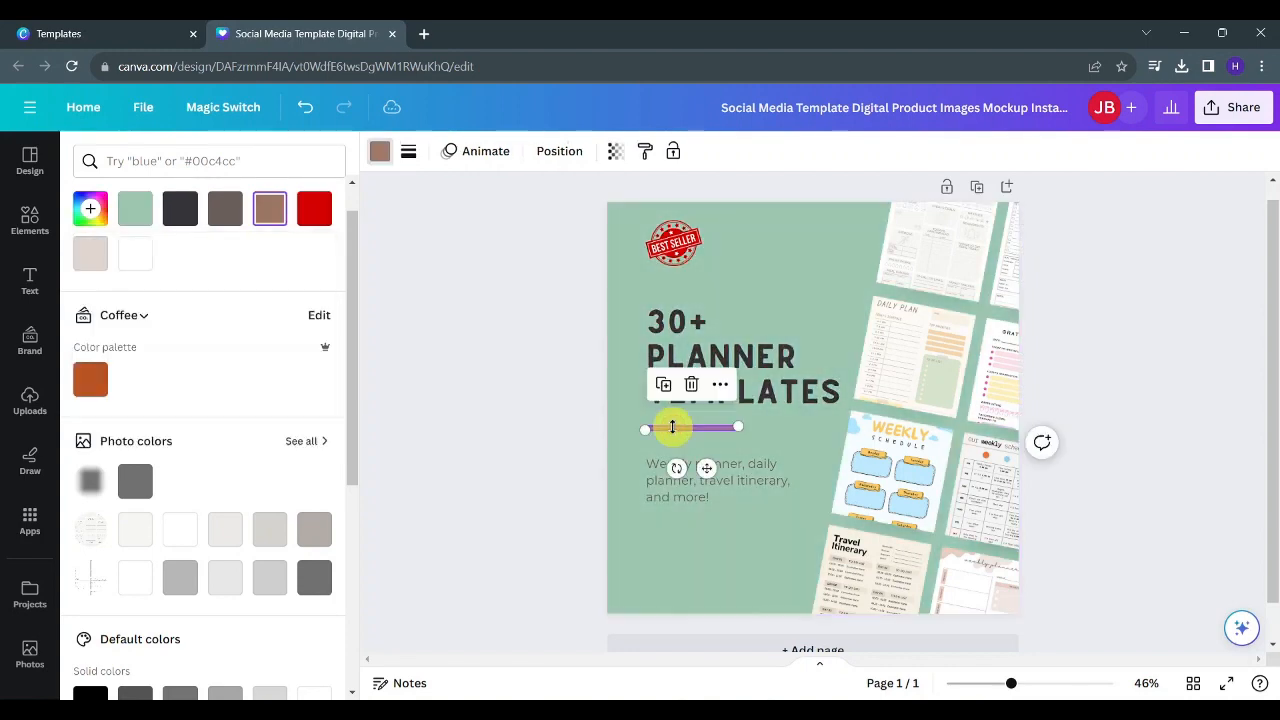
left_click(396, 288)
left_click(321, 259)
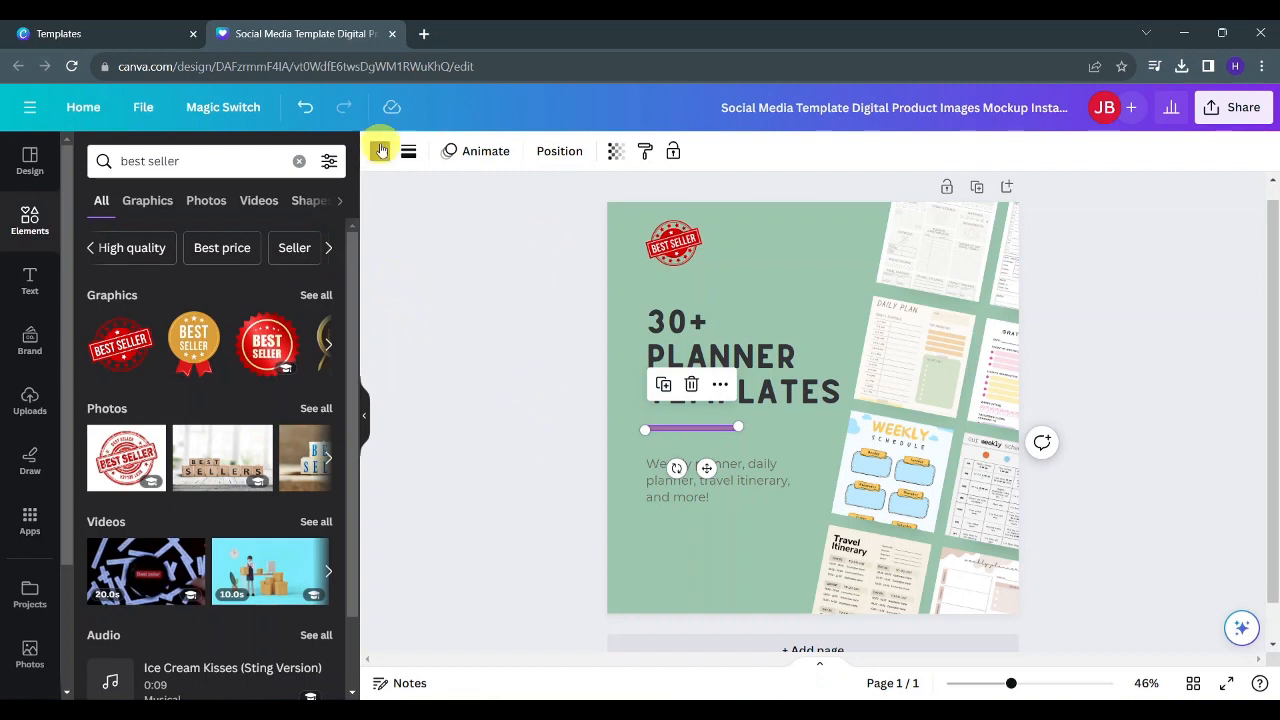
left_click(380, 150)
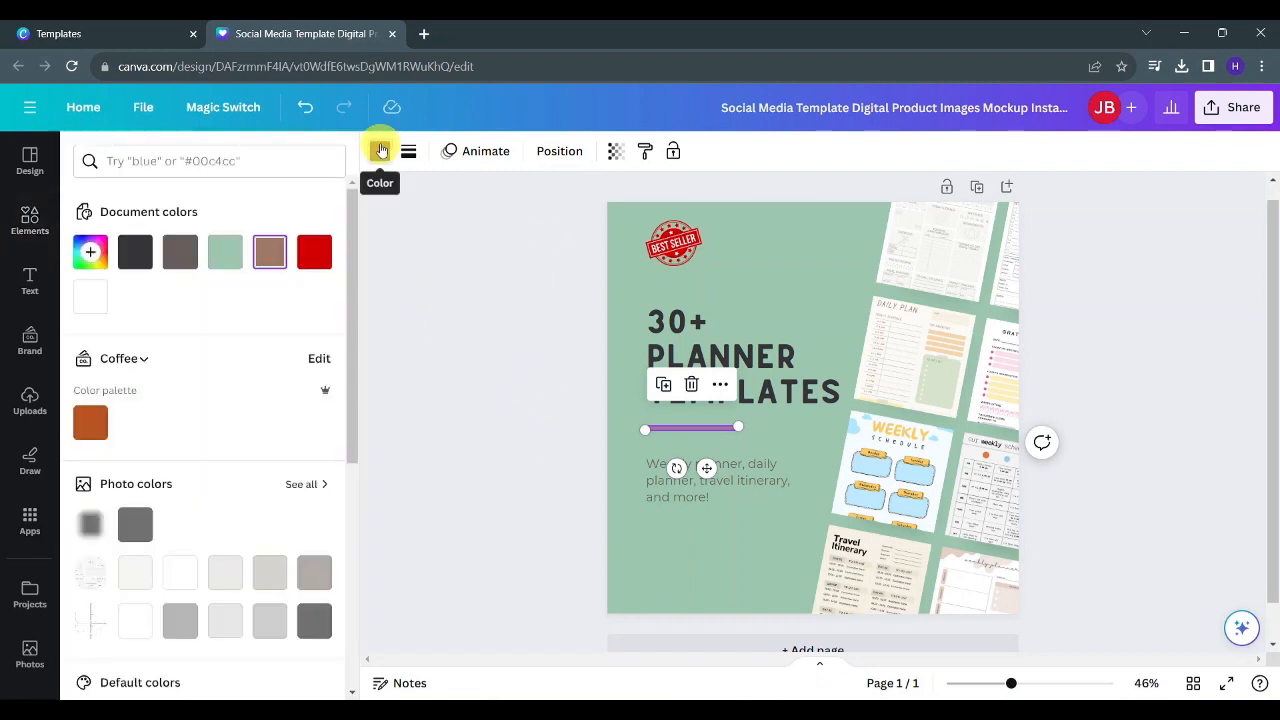
left_click(138, 257)
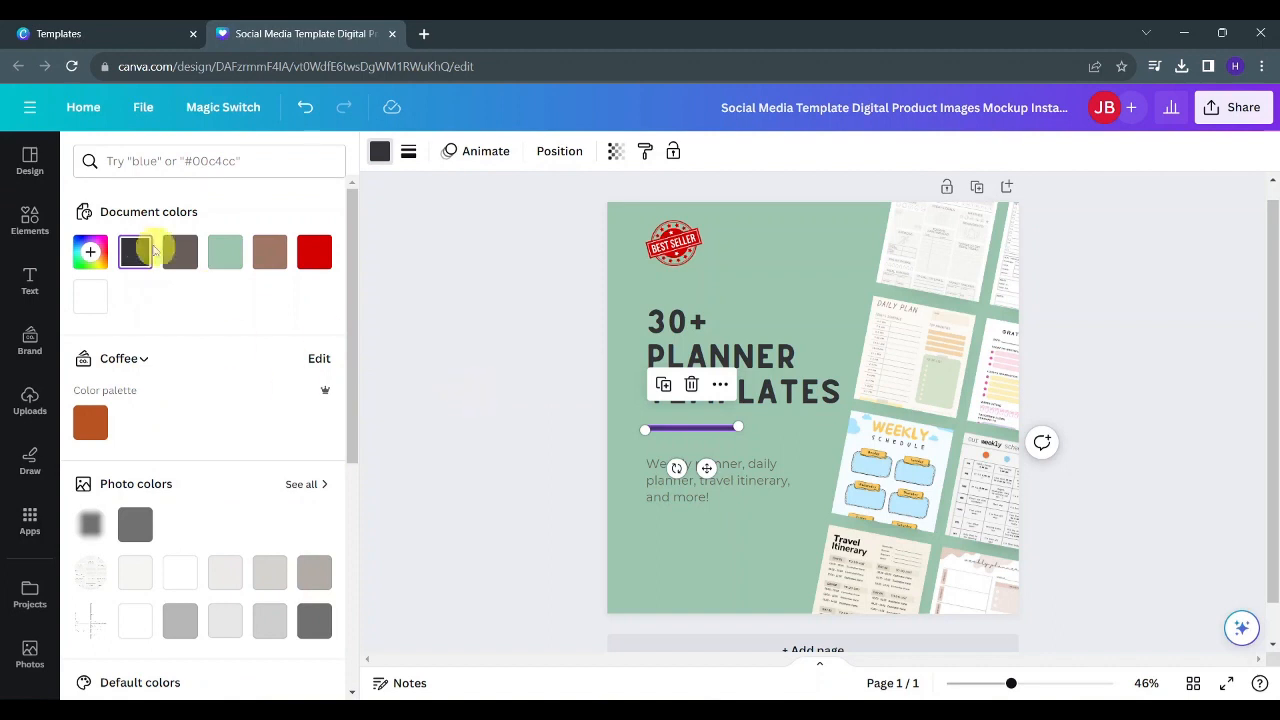
scroll(177, 428, "down", 2)
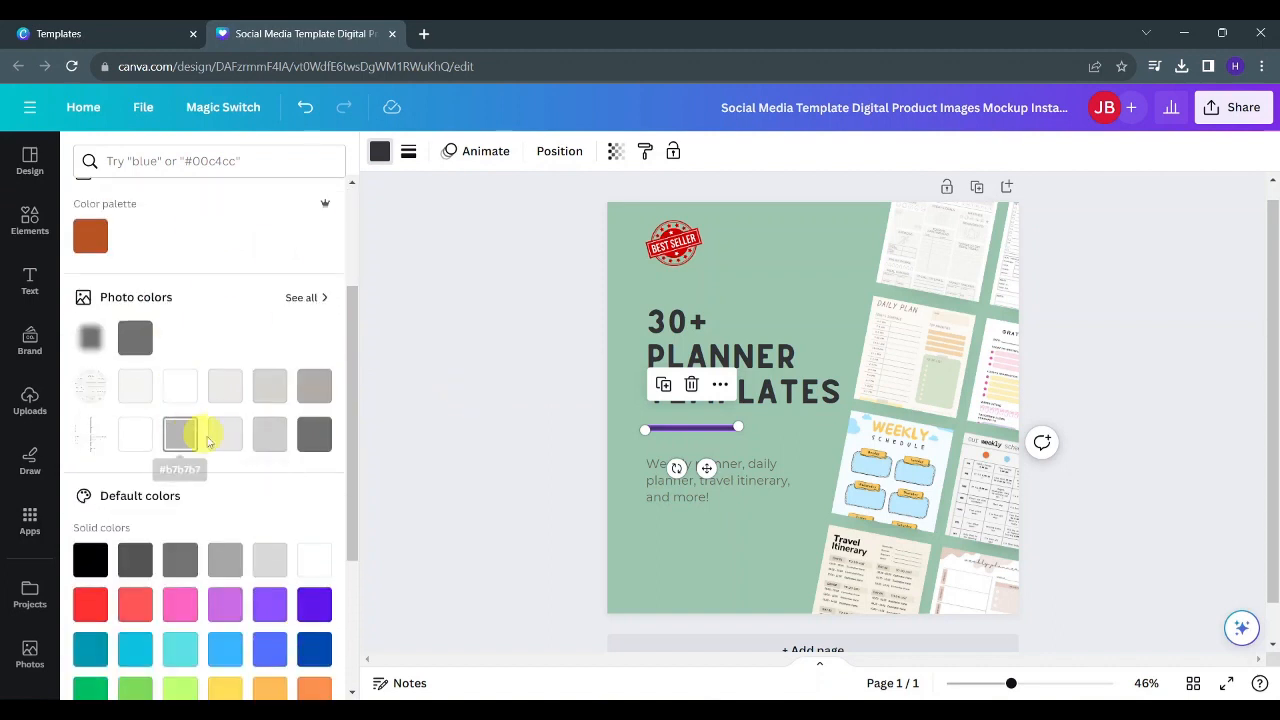
left_click(297, 299)
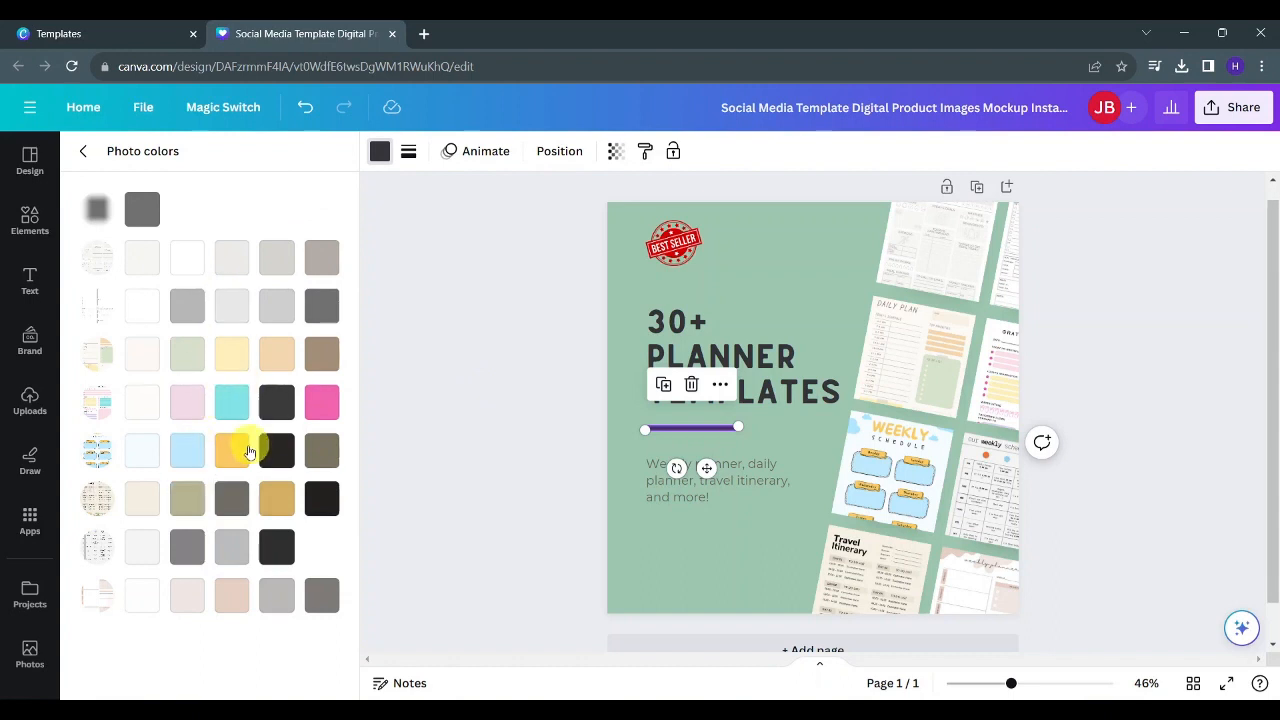
left_click(277, 550)
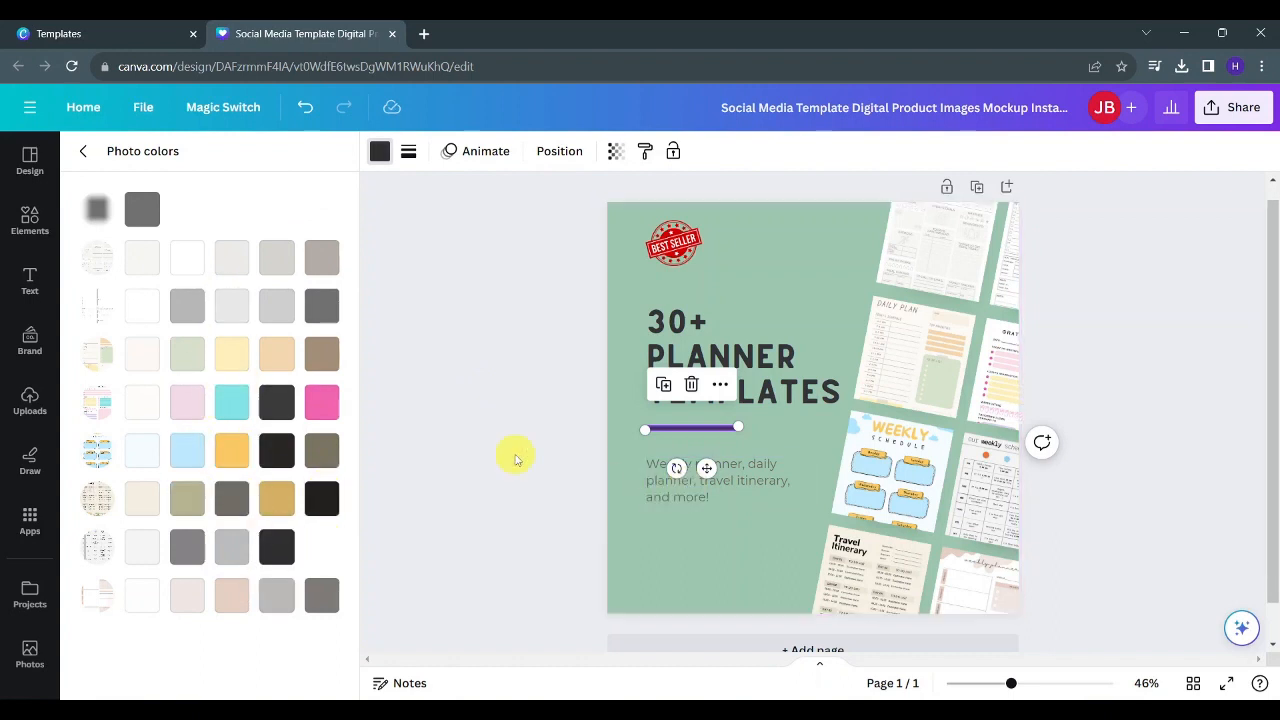
- Browse all best seller graphics and delete the red Best Seller stamp
left_click(703, 246)
left_click(676, 244)
left_click_drag(676, 244, 714, 292)
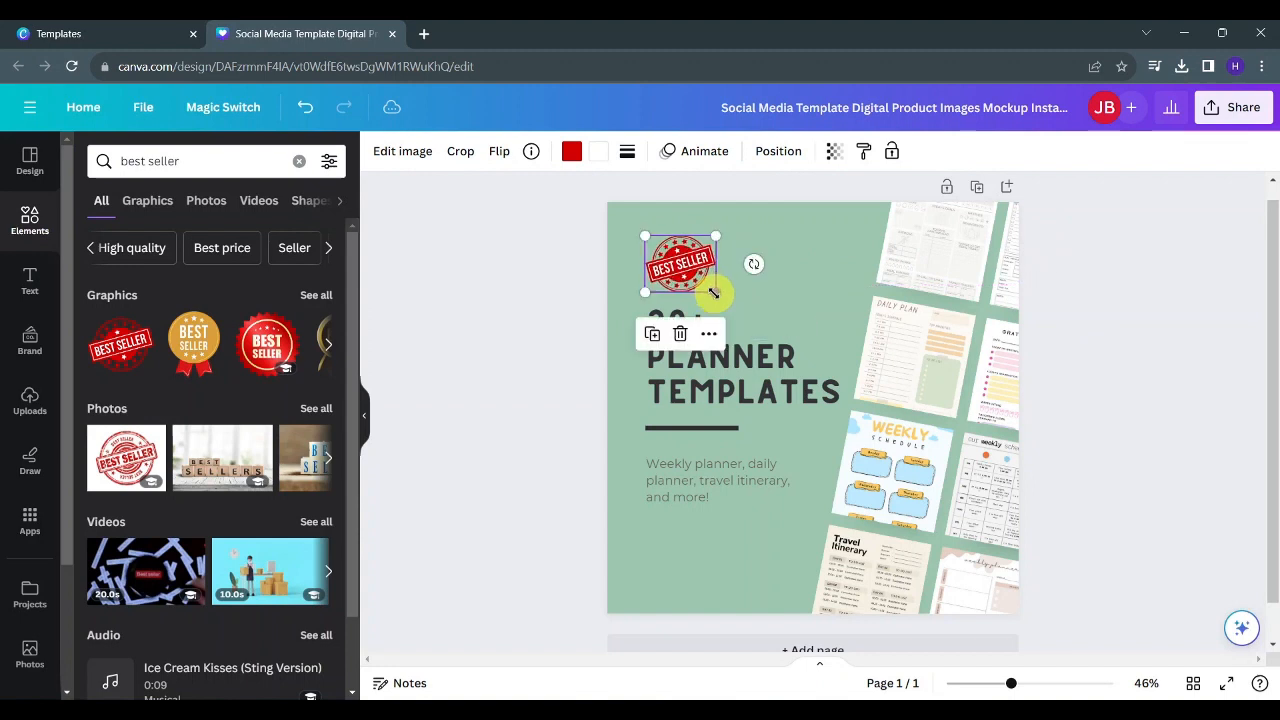
left_click(316, 296)
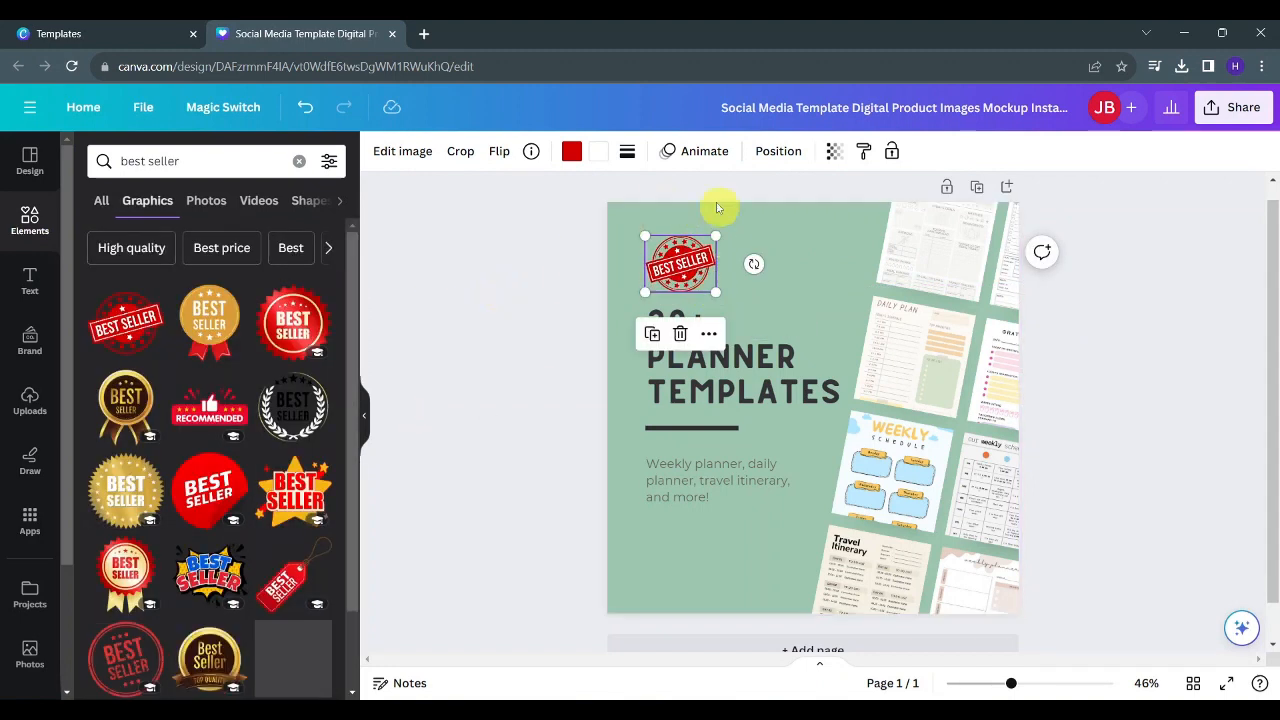
scroll(243, 357, "down", 1)
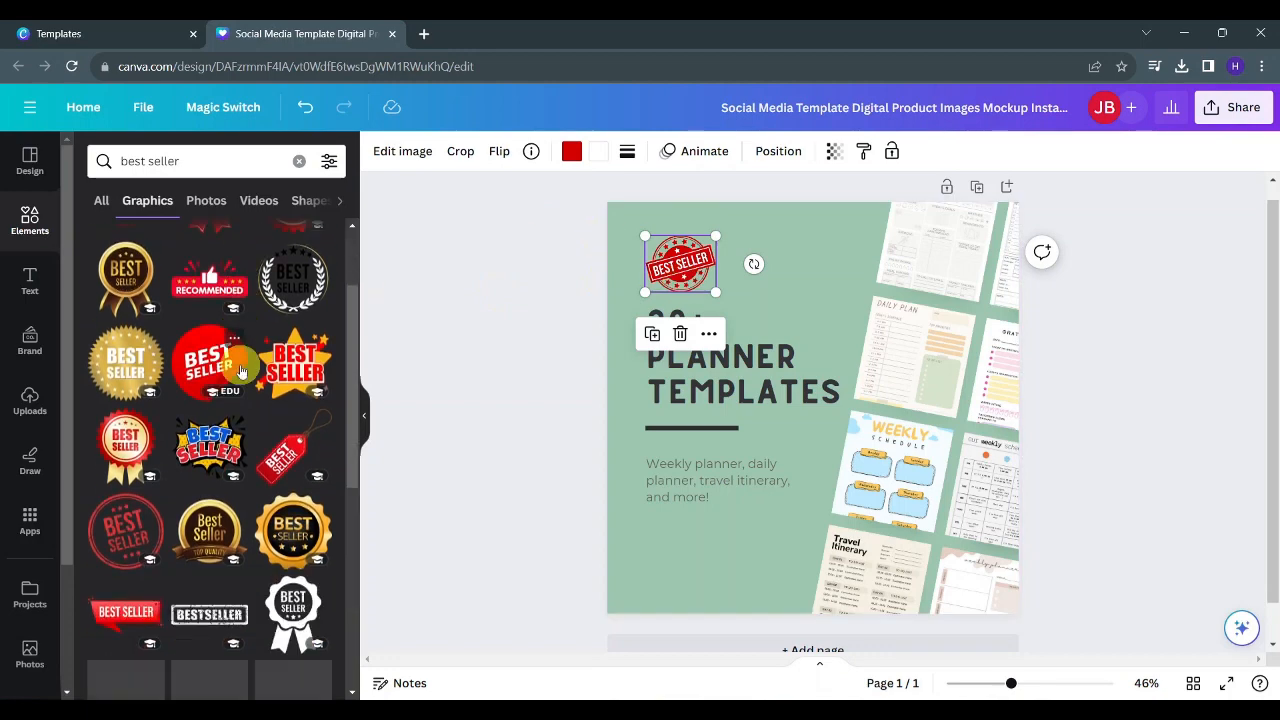
left_click(680, 333)
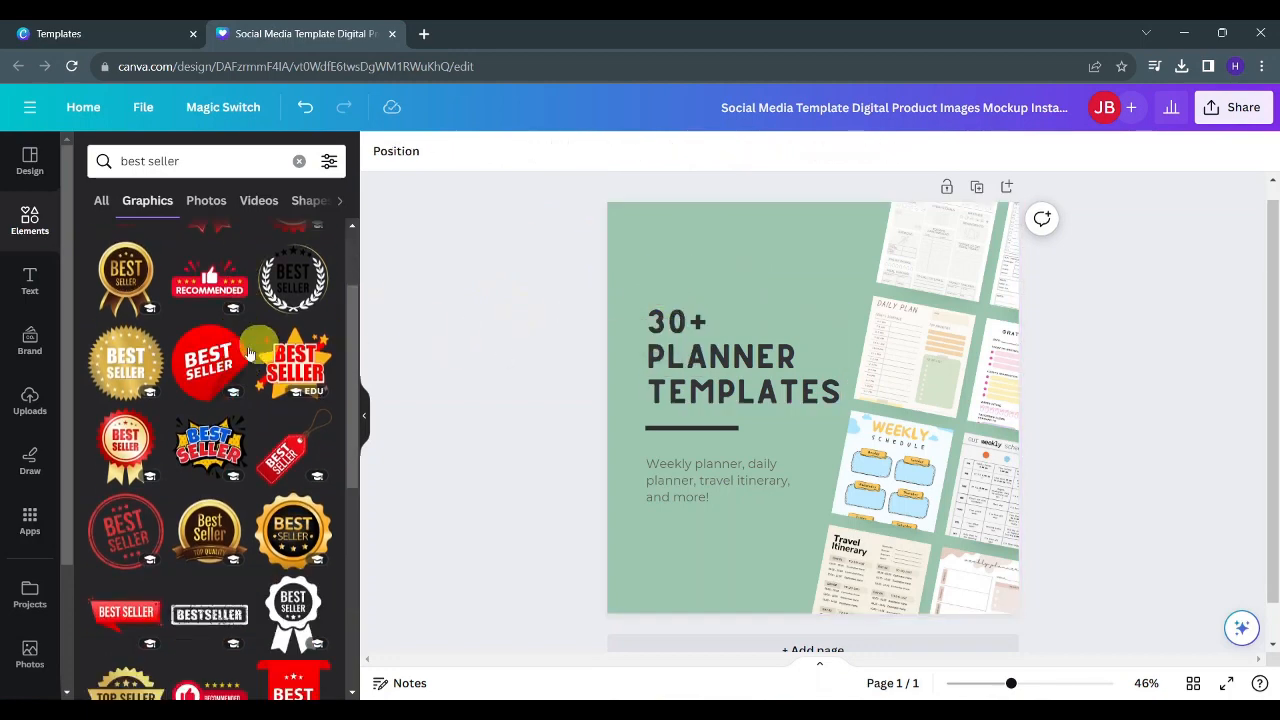
- Add the gold starburst Best Seller seal and shrink it to sit just above the headline
left_click(126, 365)
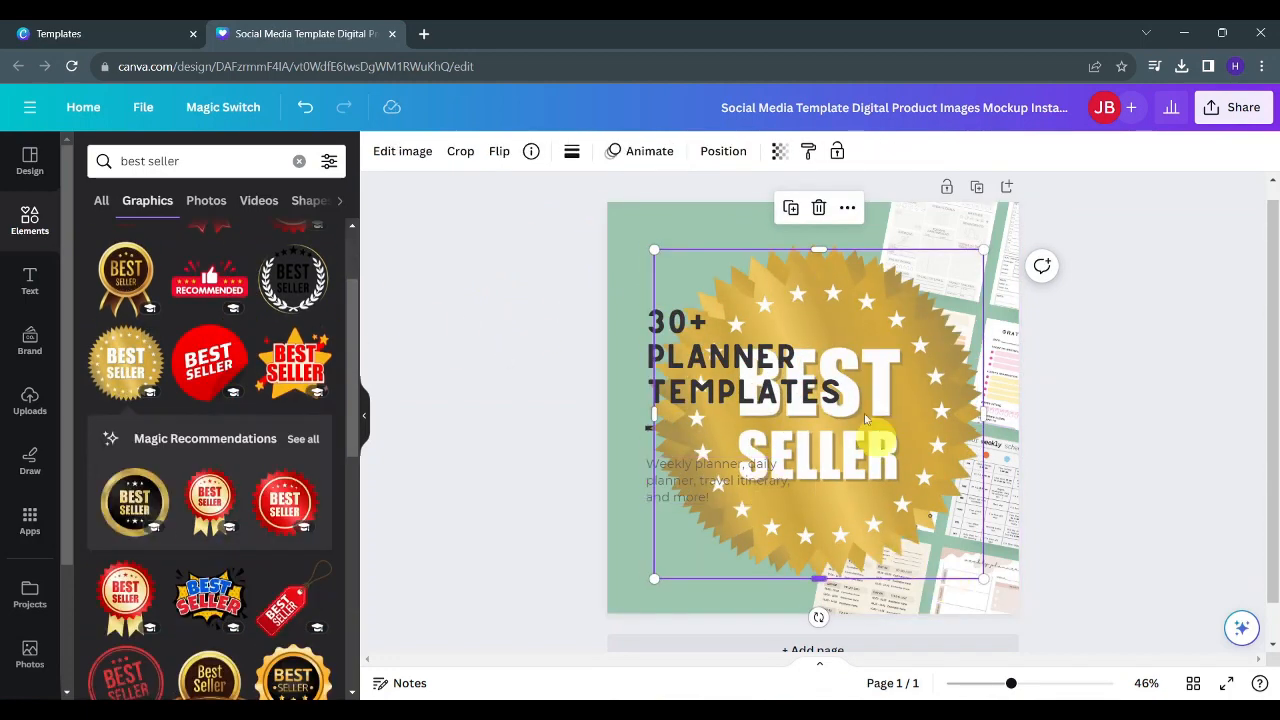
left_click_drag(855, 399, 854, 398)
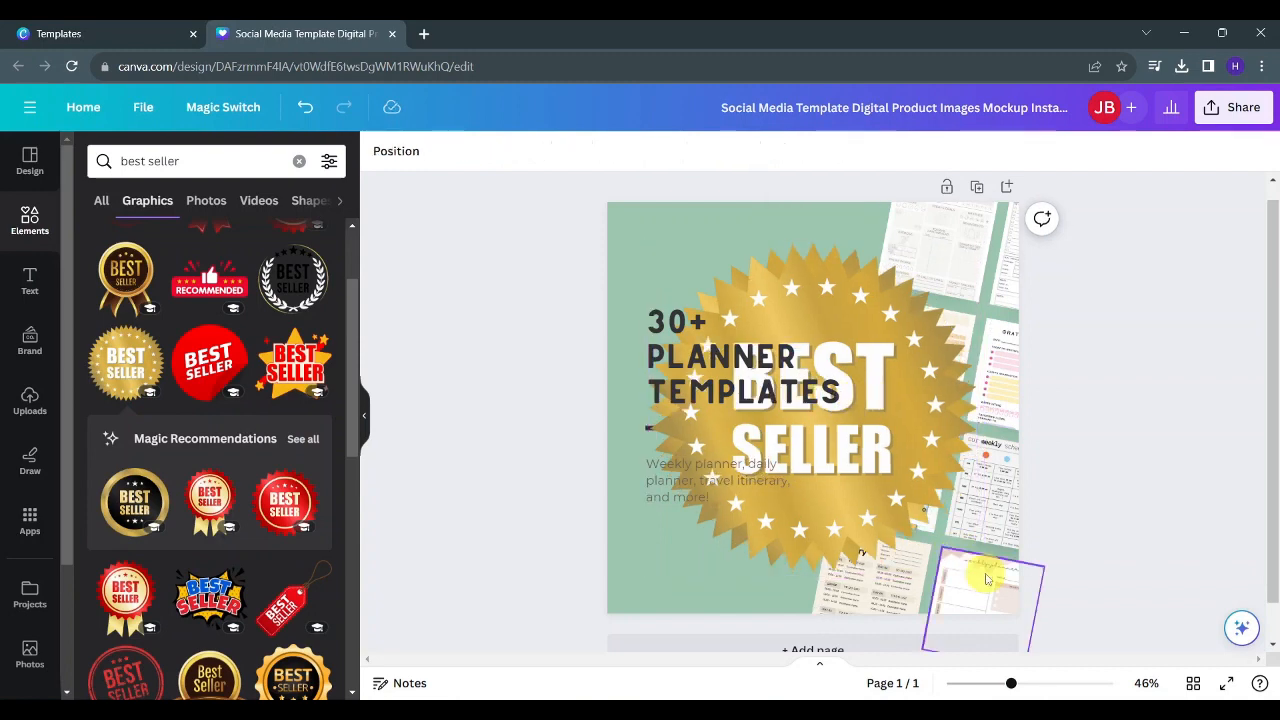
left_click(914, 457)
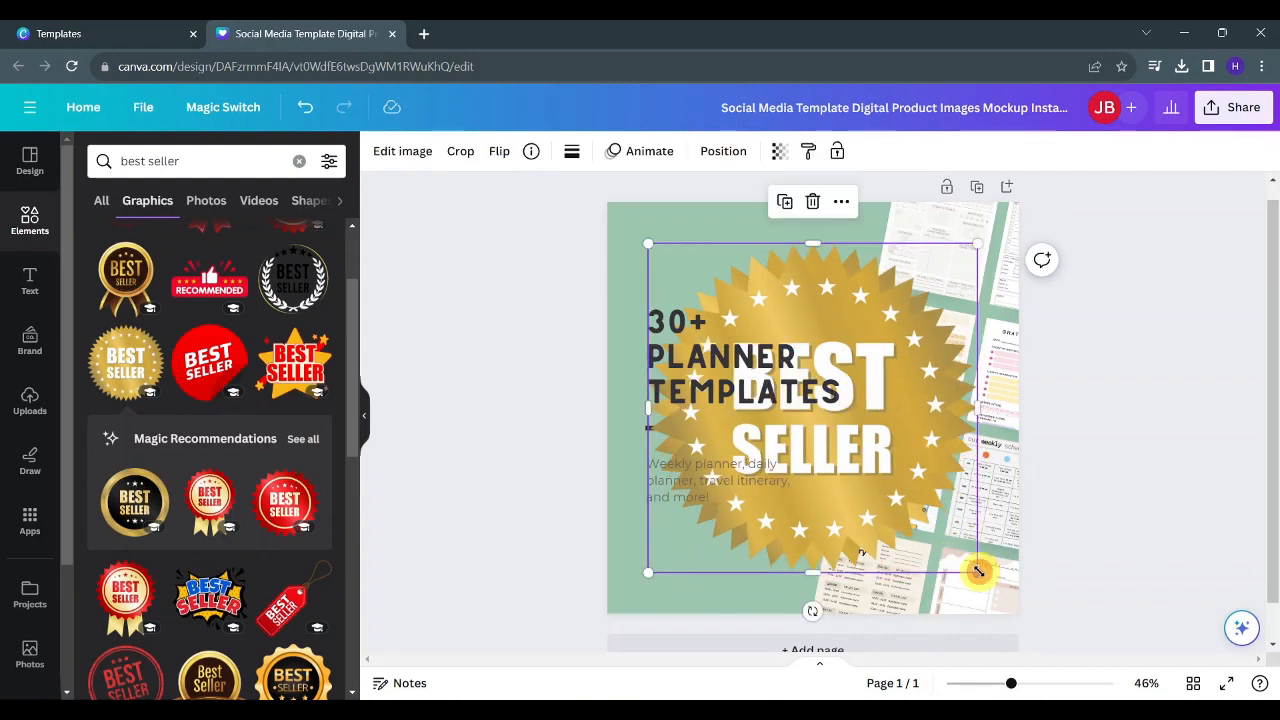
left_click_drag(979, 571, 731, 342)
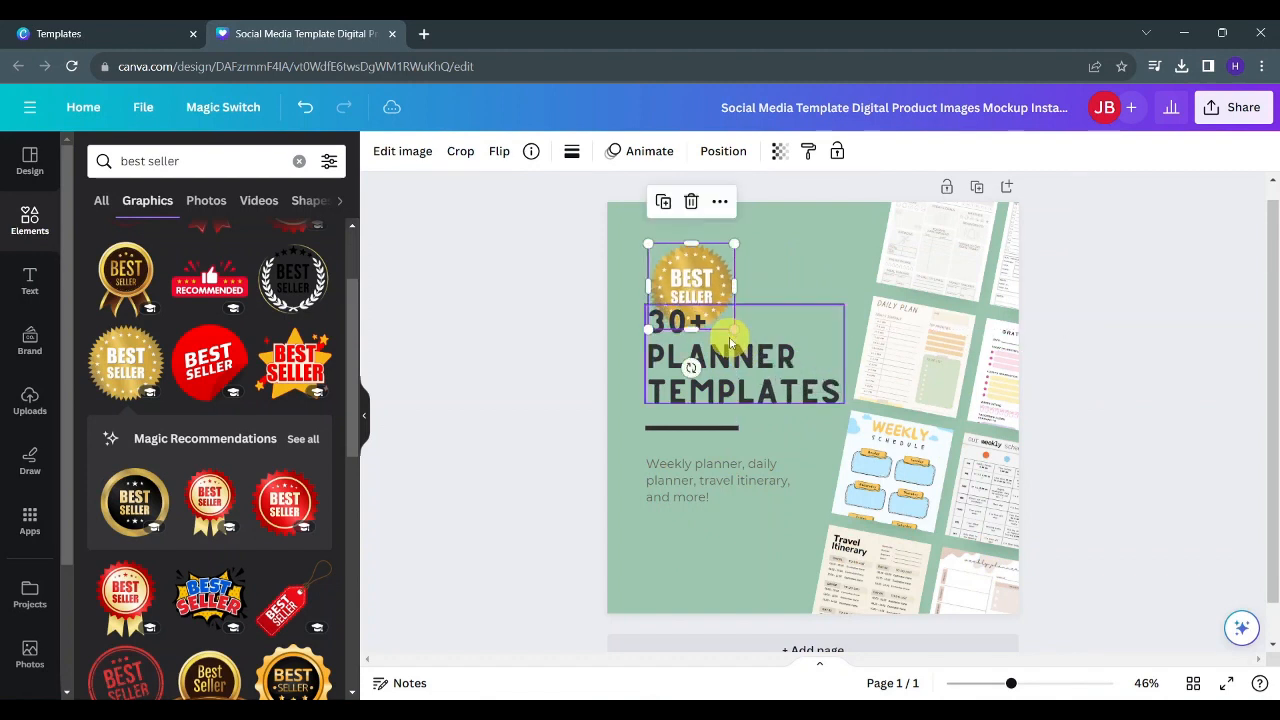
- Move the gold Best Seller seal higher and shrink it slightly so it sits clear above the headline
mouse_move(681, 277)
left_mouse_down()
mouse_move(680, 247)
mouse_move(676, 265)
left_mouse_up()
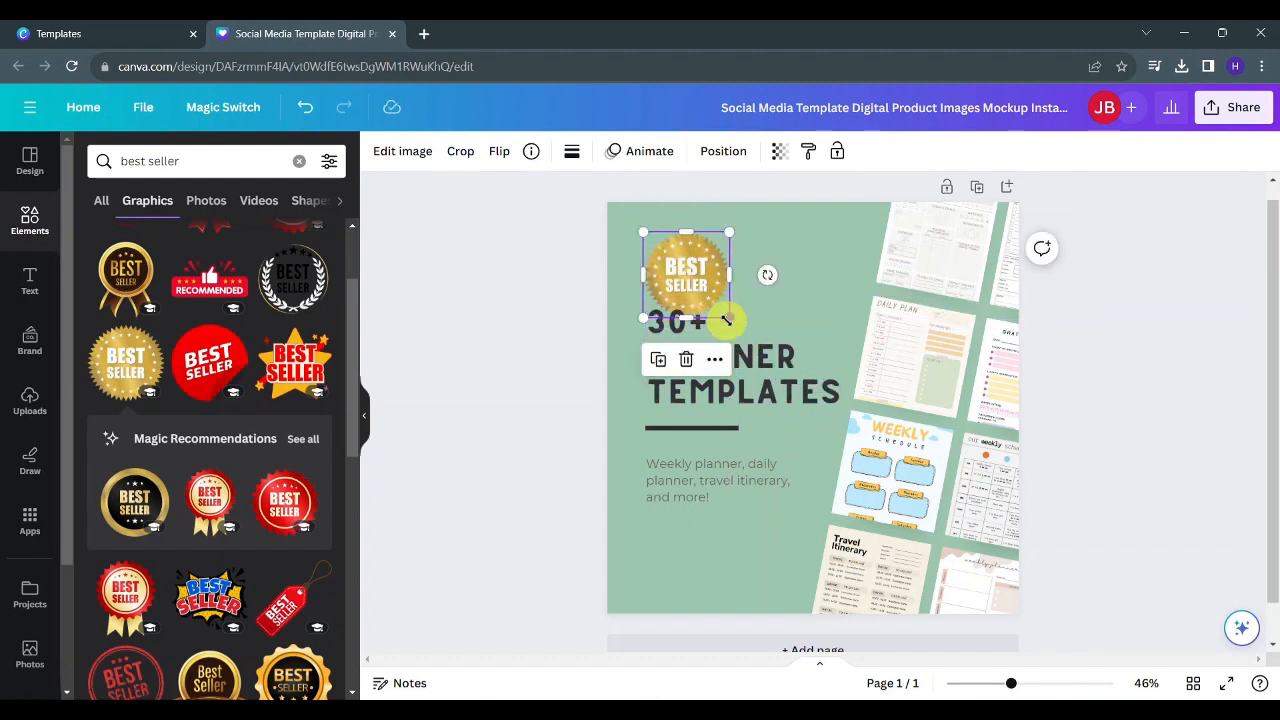
left_click_drag(709, 308, 697, 300)
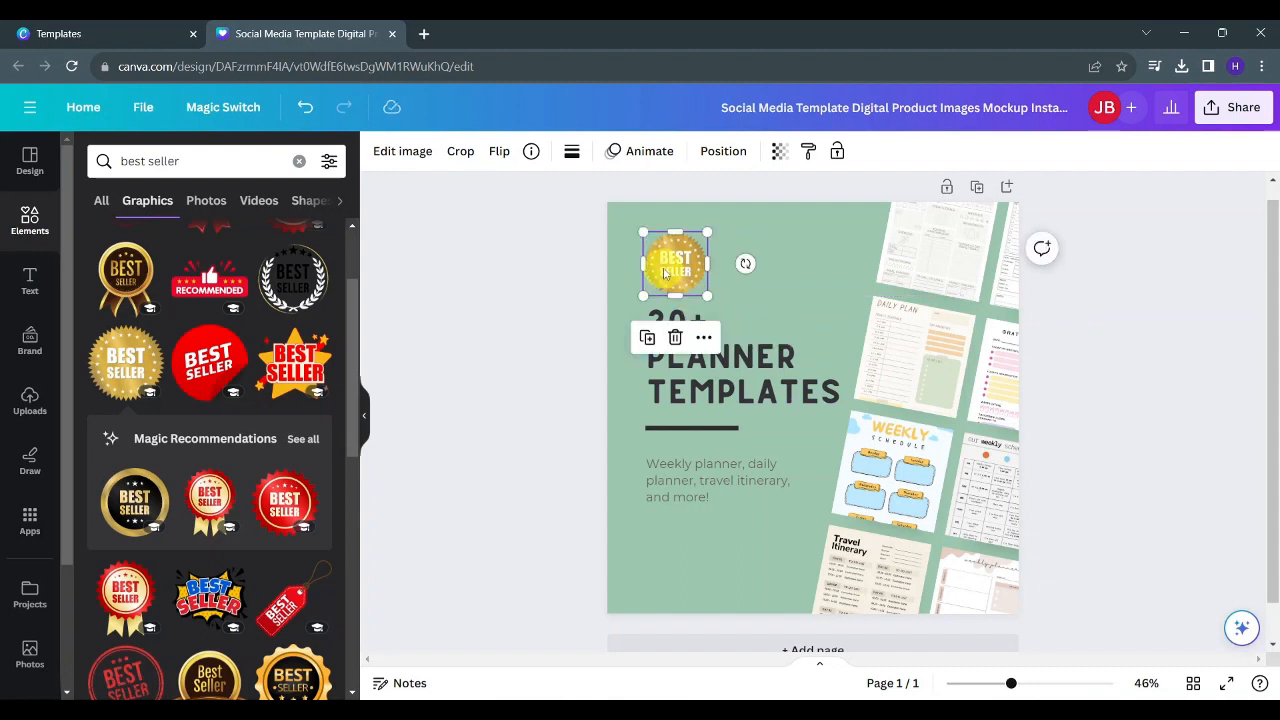
left_click(823, 455)
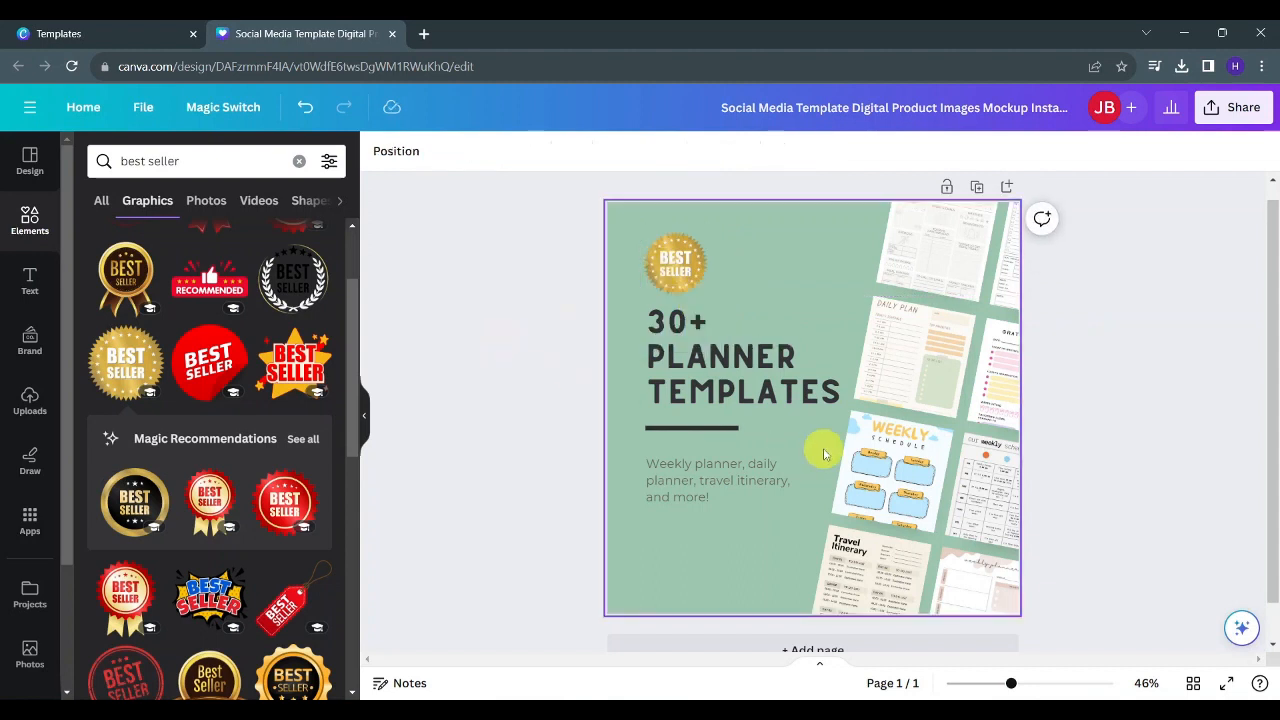
left_click(577, 517)
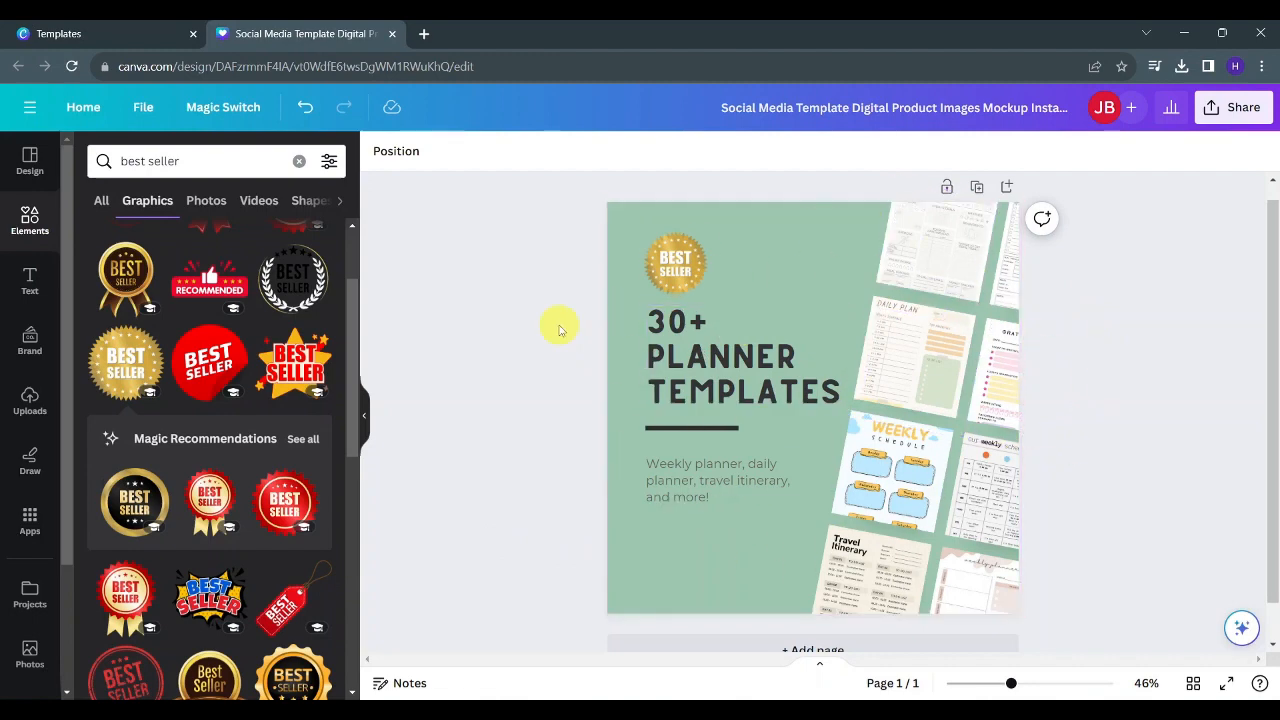
- Open and check the browser's recent download history for the exported planner images
left_click(1180, 70)
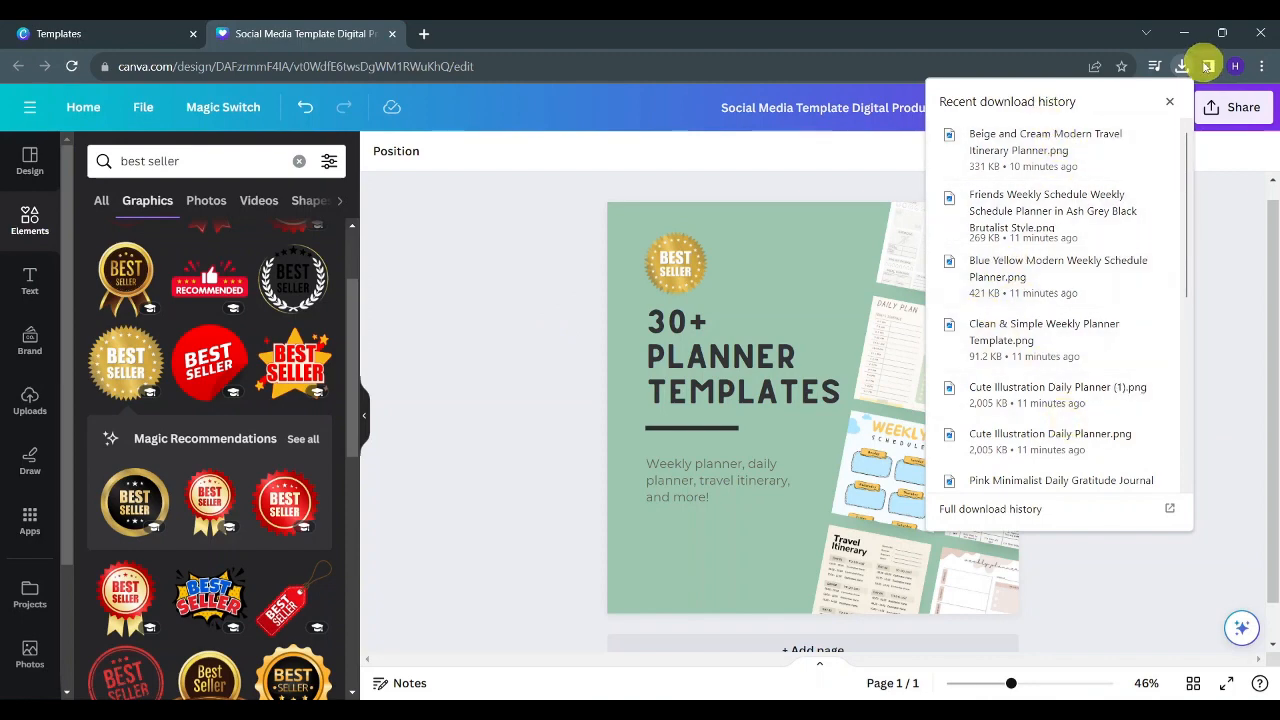
left_click(1170, 104)
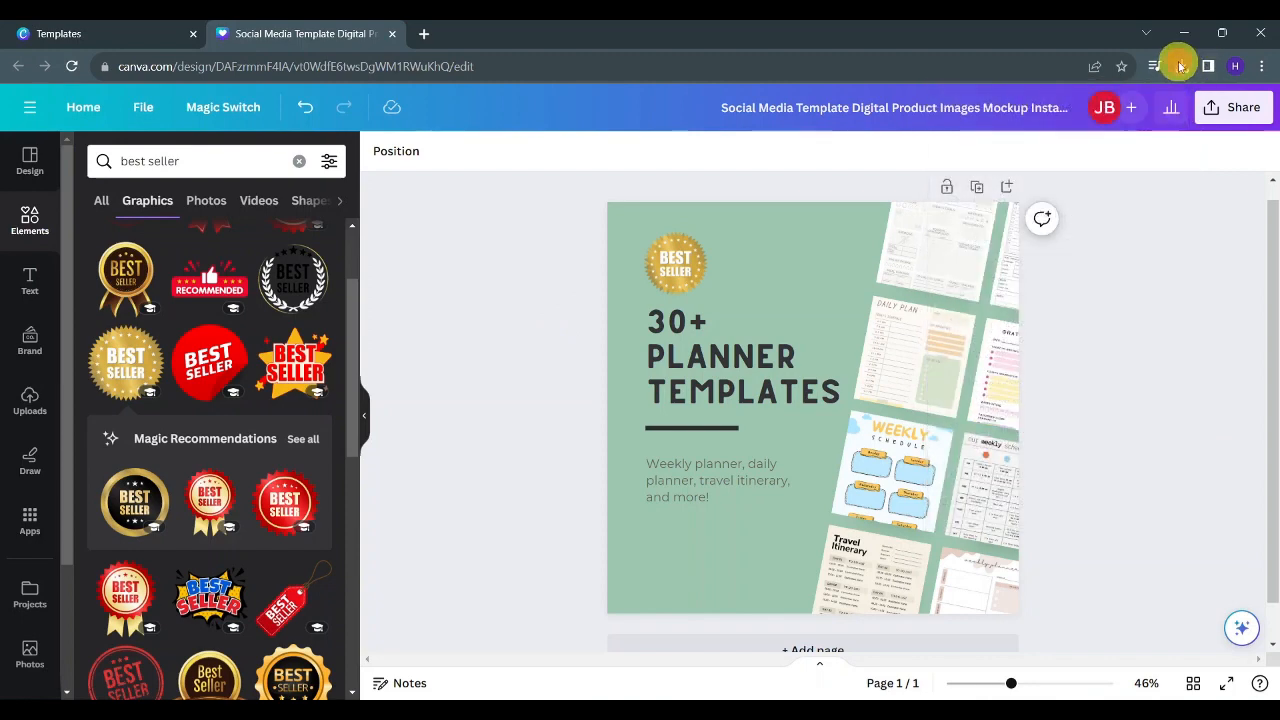
left_click(1180, 66)
left_click(1180, 66)
left_click(1180, 66)
left_click(1180, 66)
left_click(1180, 66)
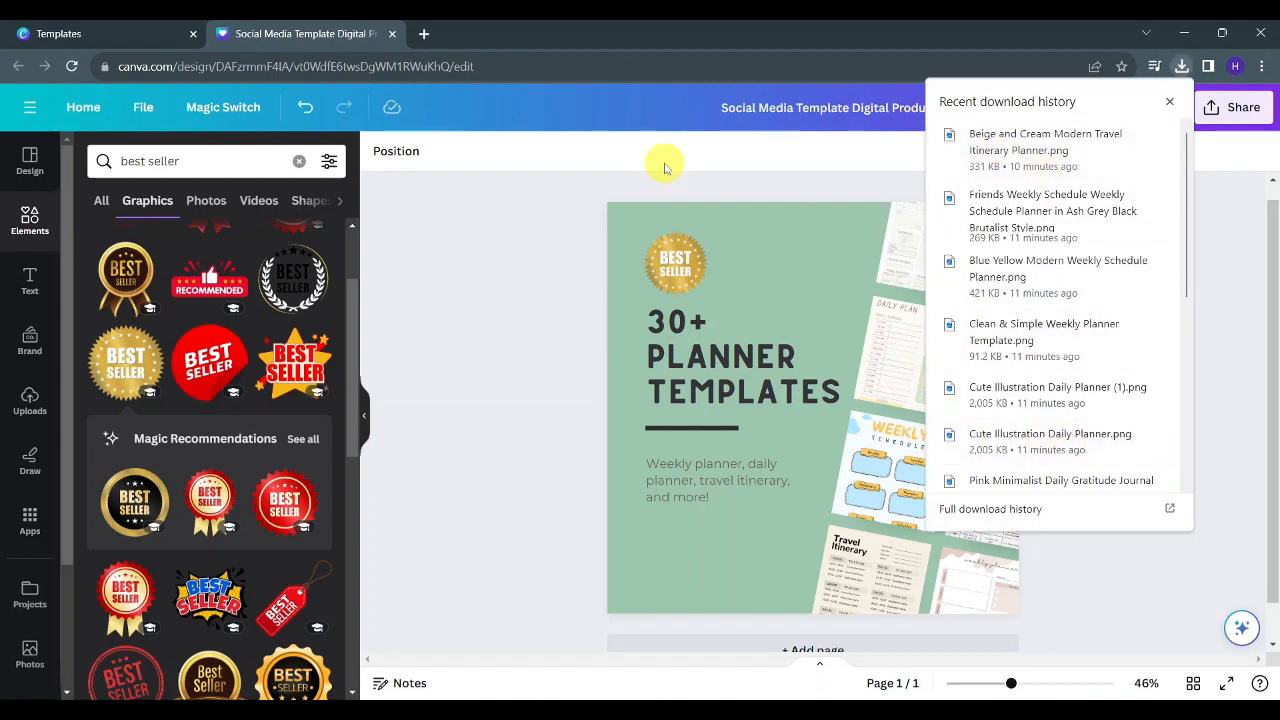
- Go to Projects in the other tab, open download options for the Beige and Cream Modern travel planner, and choose PDF Print
left_click(142, 26)
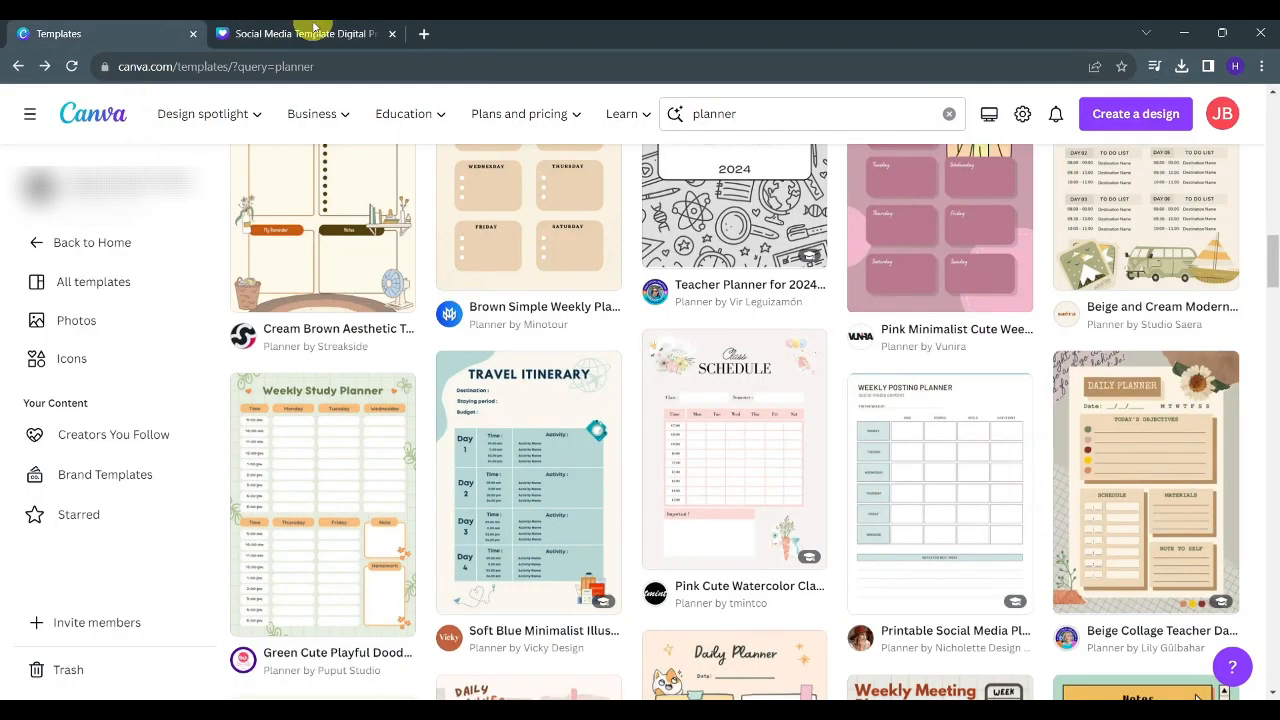
left_click(33, 243)
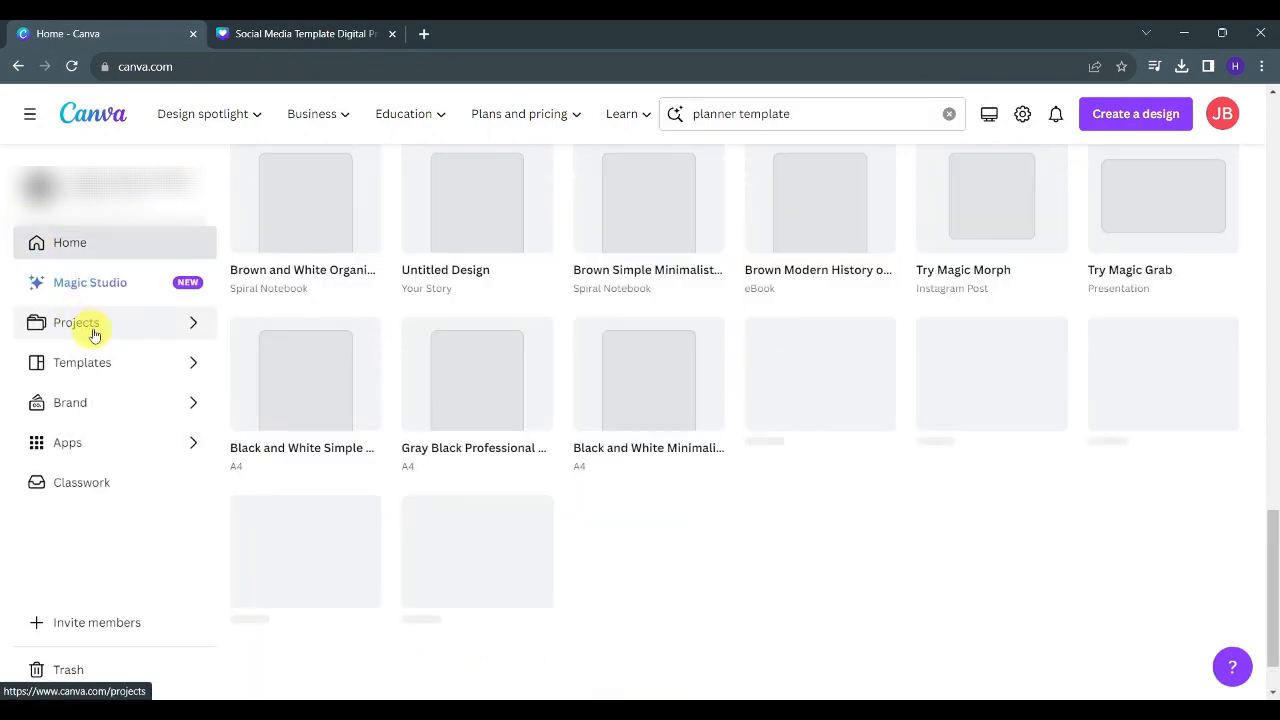
left_click(90, 325)
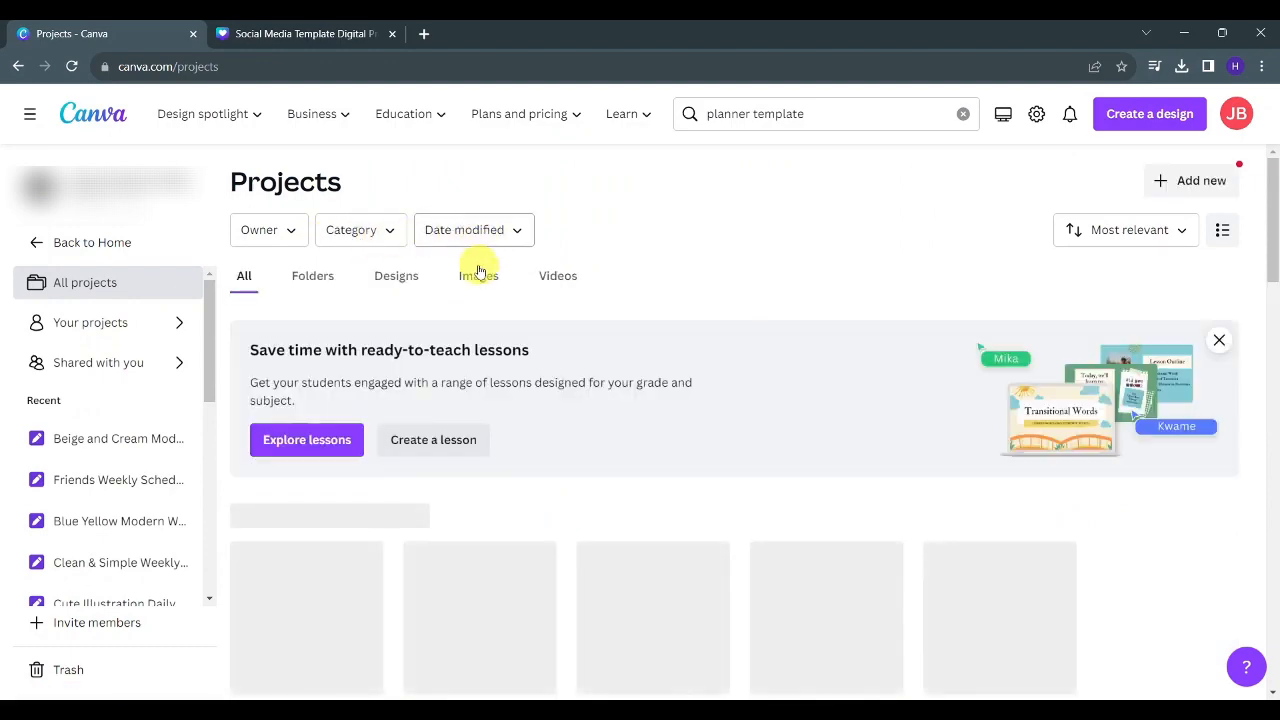
scroll(402, 455, "down", 1)
scroll(402, 455, "down", 1)
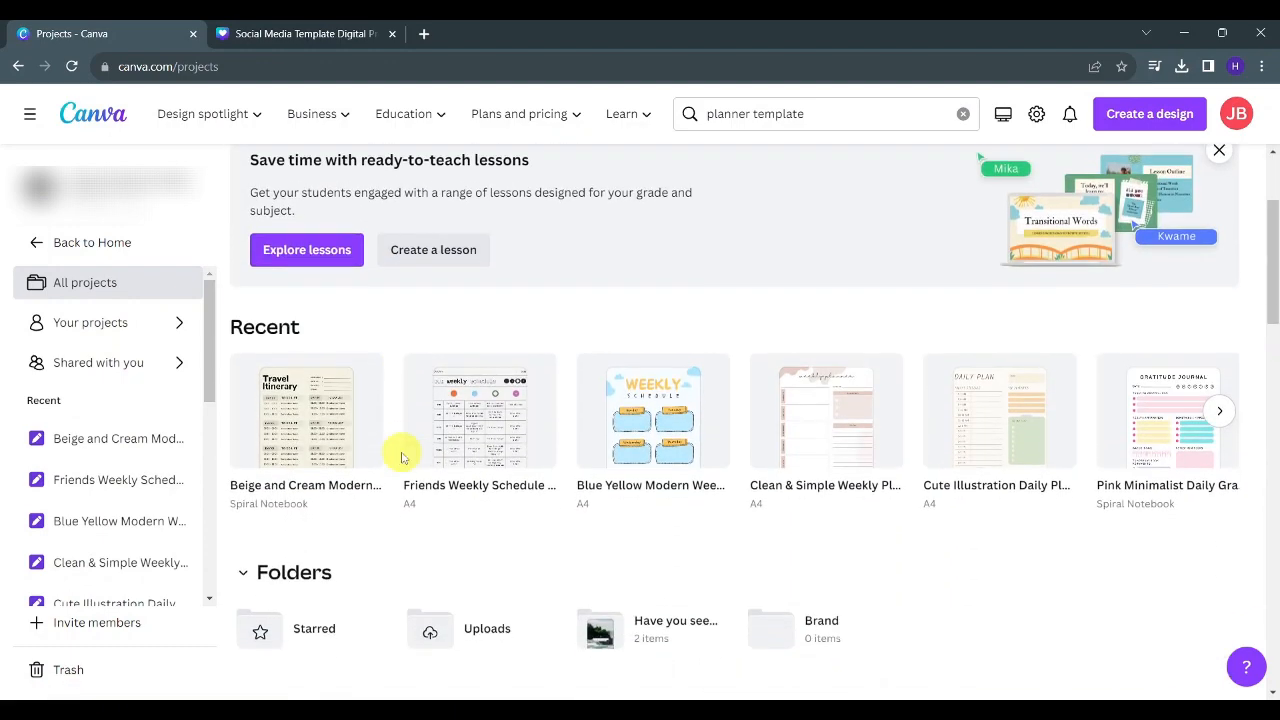
left_click(362, 362)
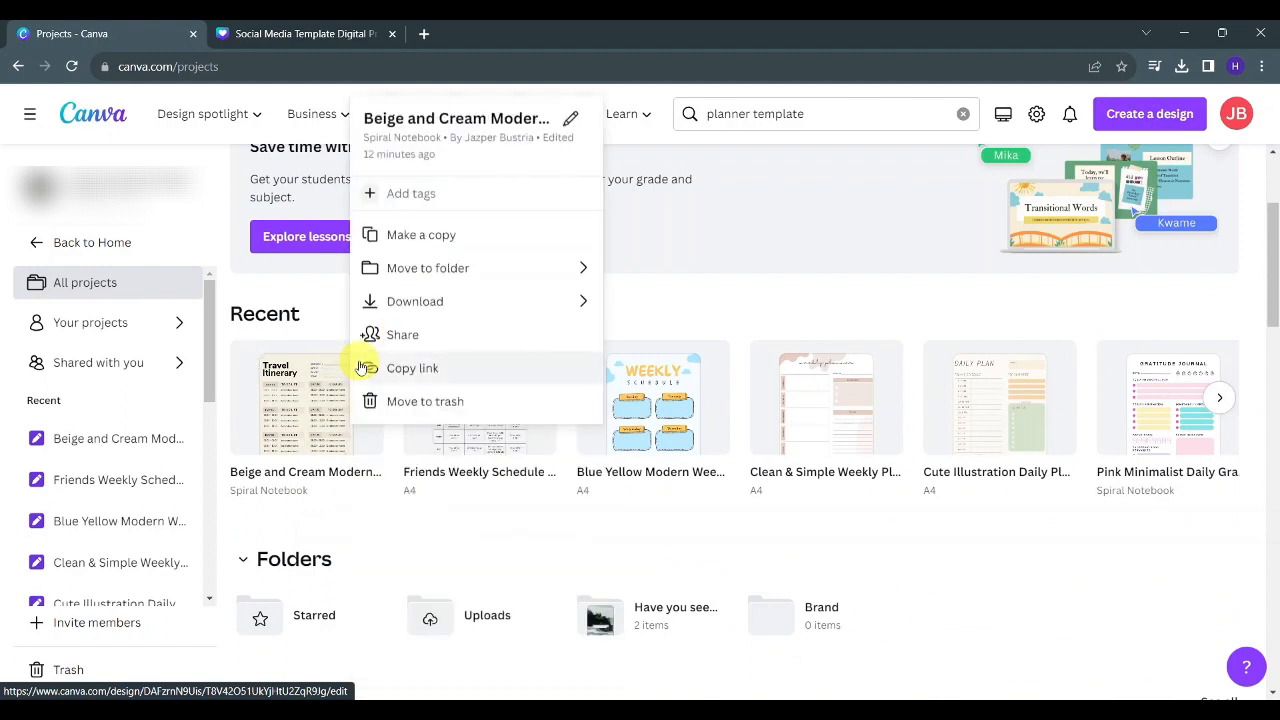
left_click(428, 301)
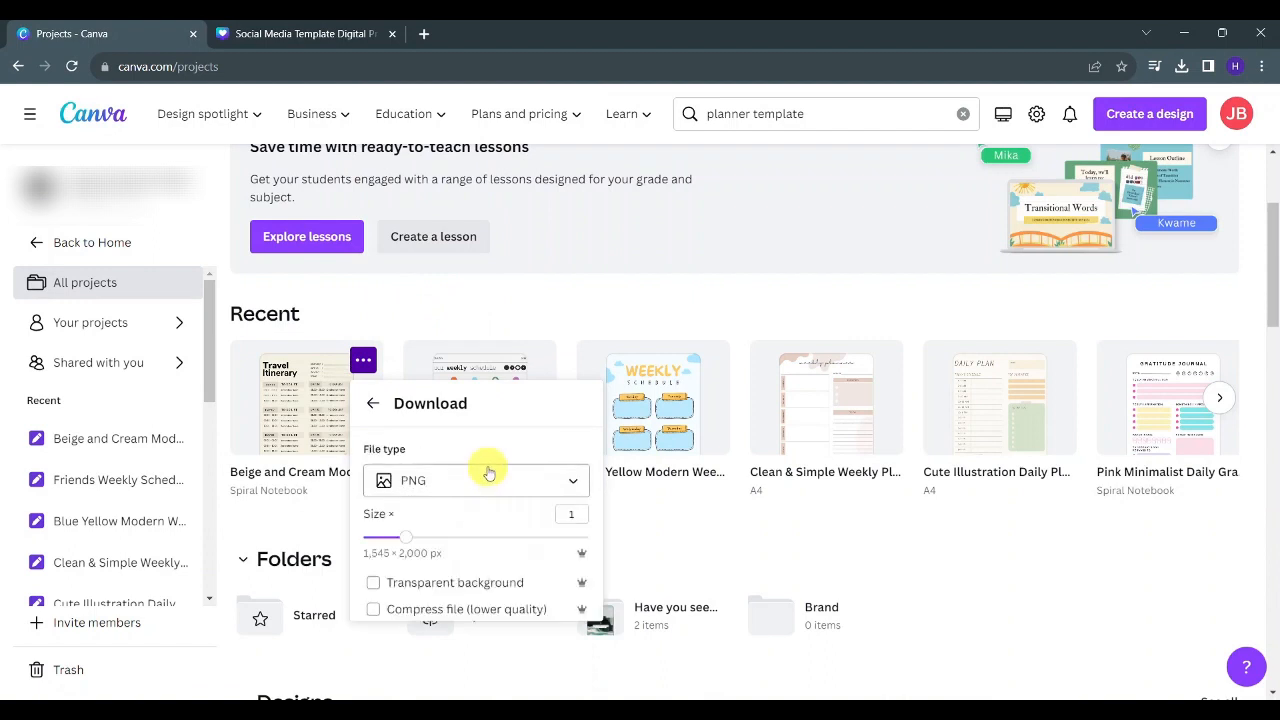
left_click(486, 490)
scroll(490, 380, "down", 2)
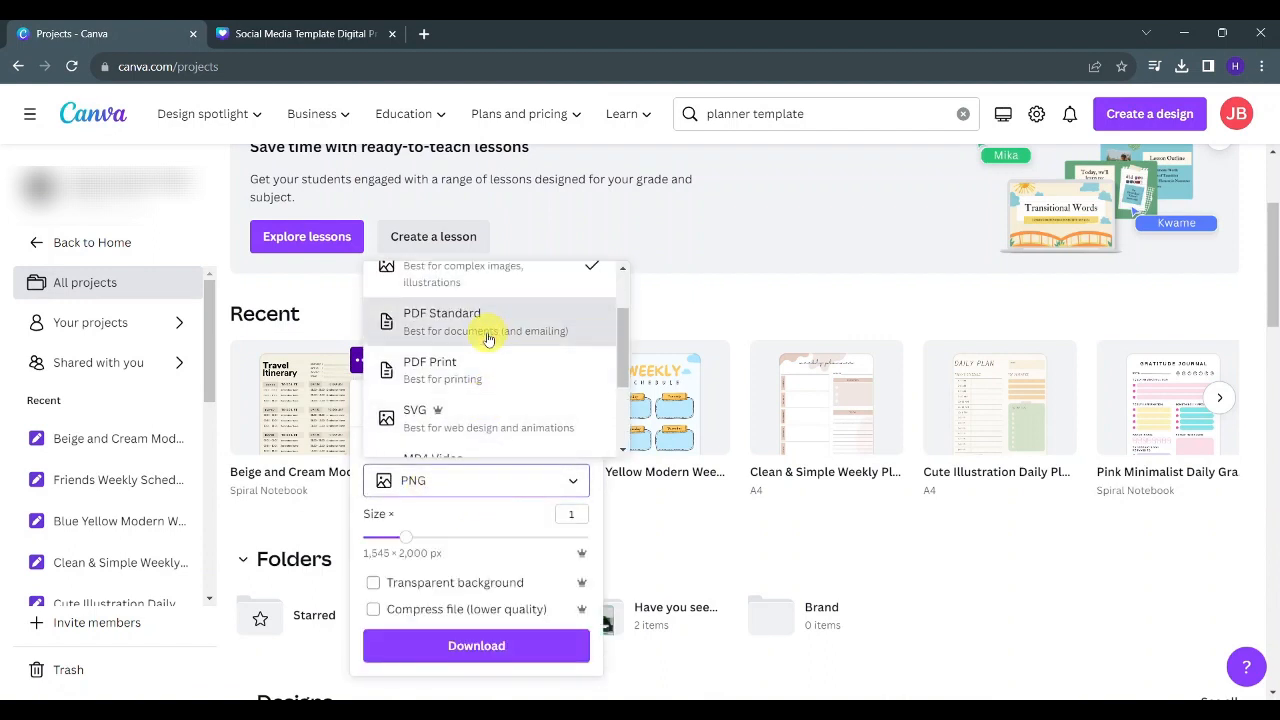
left_click(486, 320)
left_click(483, 480)
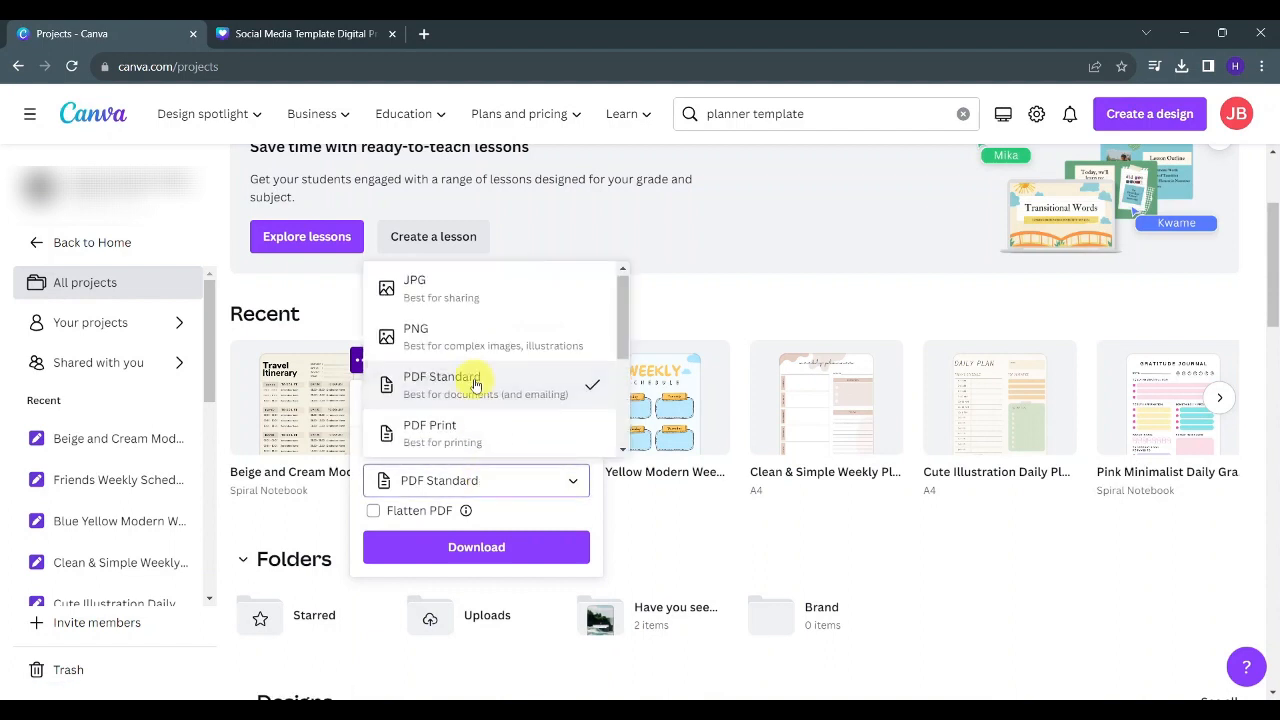
scroll(471, 371, "down", 2)
left_click(471, 372)
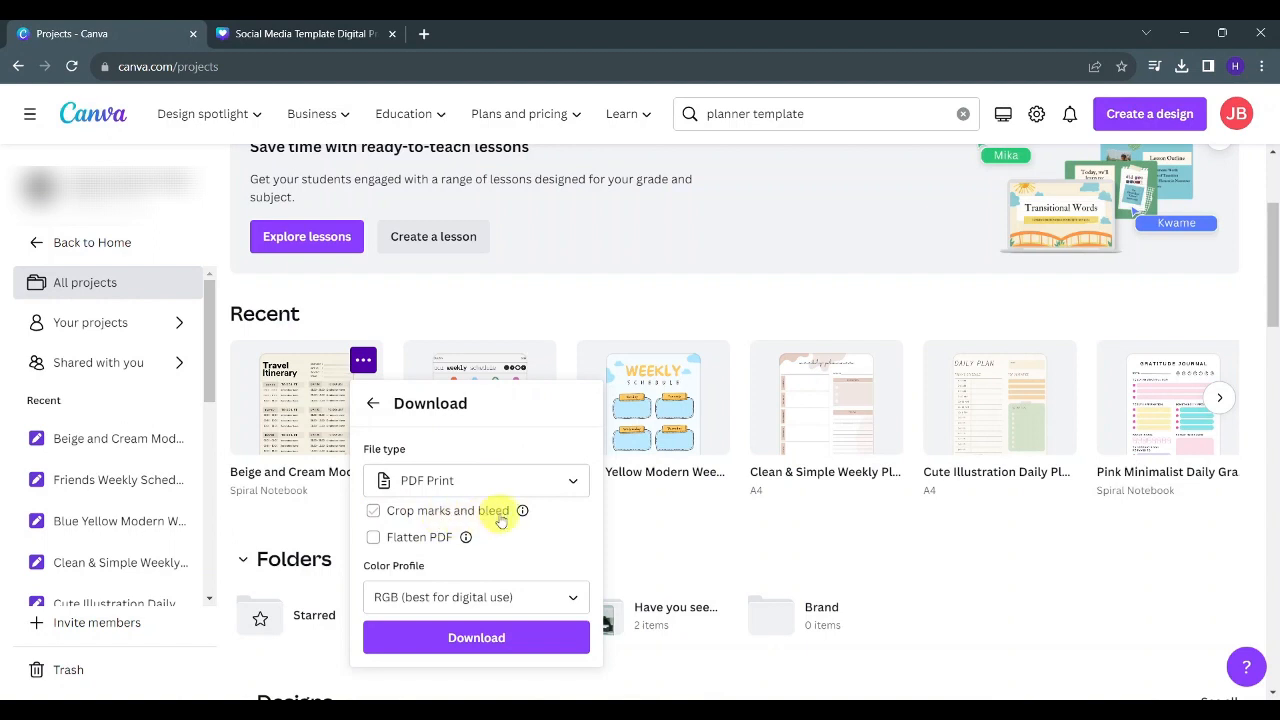
- Enable Flatten PDF, keep the RGB colour profile, and download the travel planner as a PDF
mouse_move(521, 512)
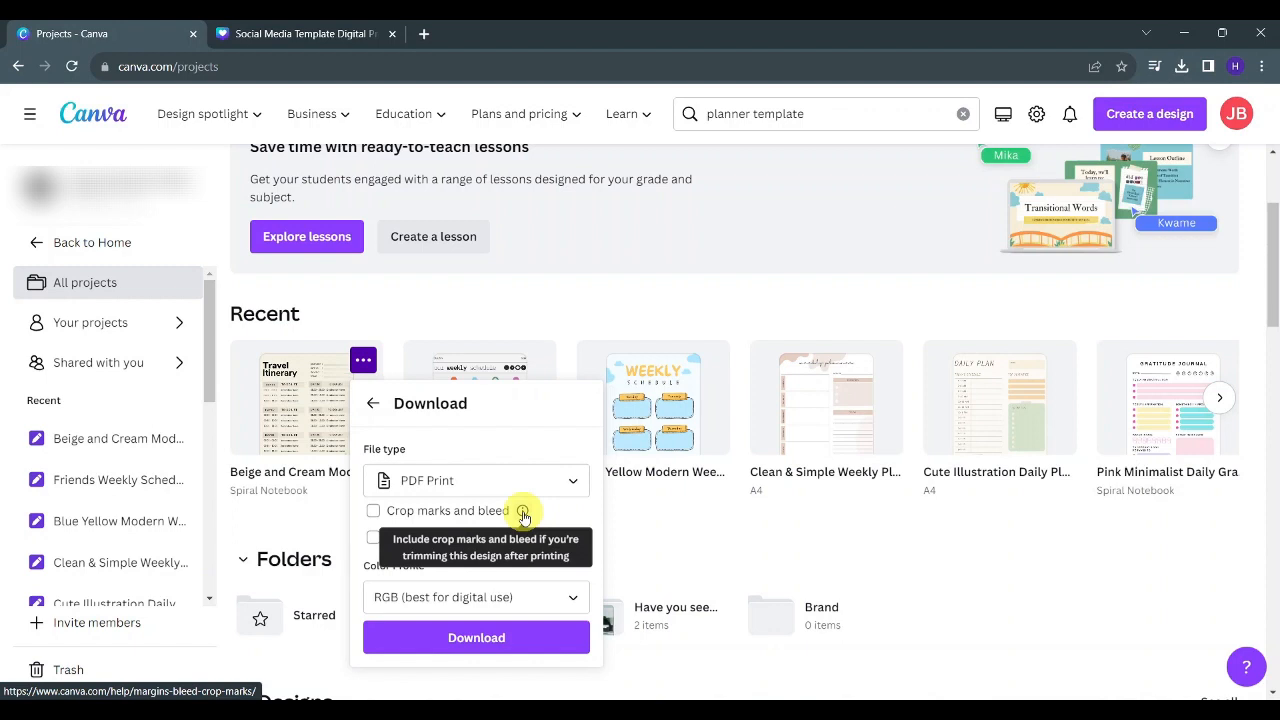
mouse_move(465, 540)
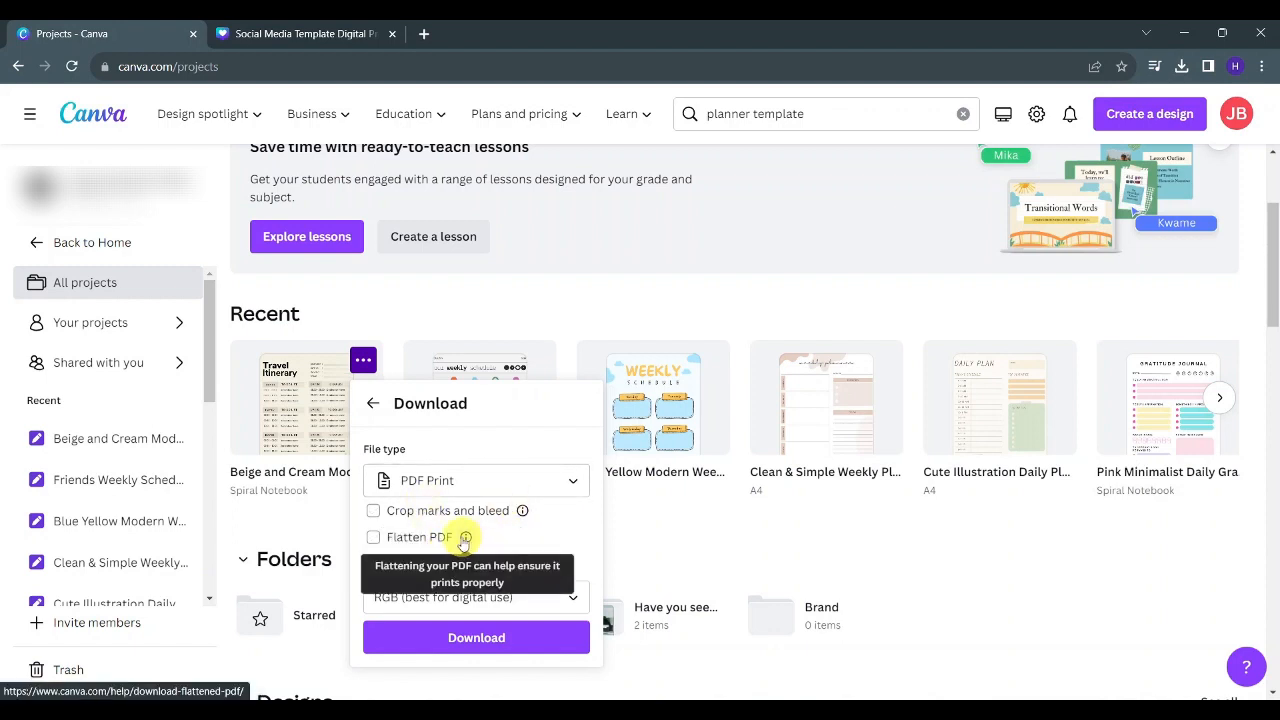
left_click(372, 537)
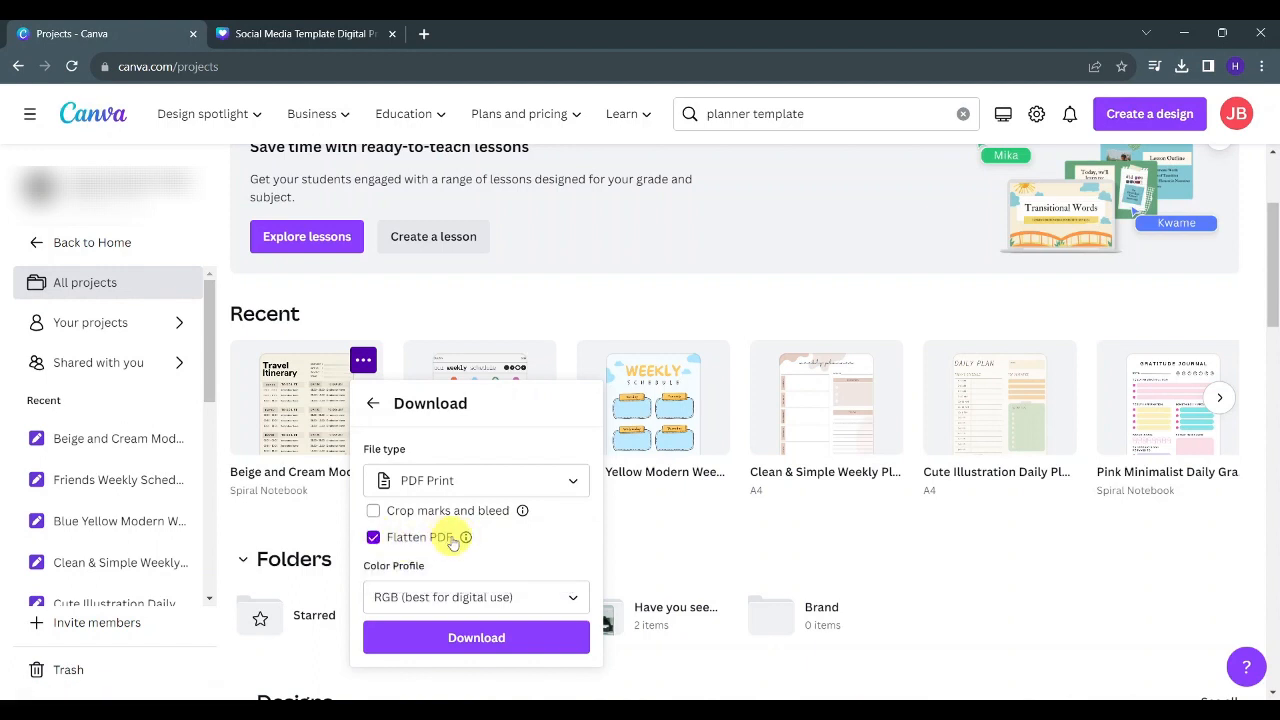
left_click(462, 595)
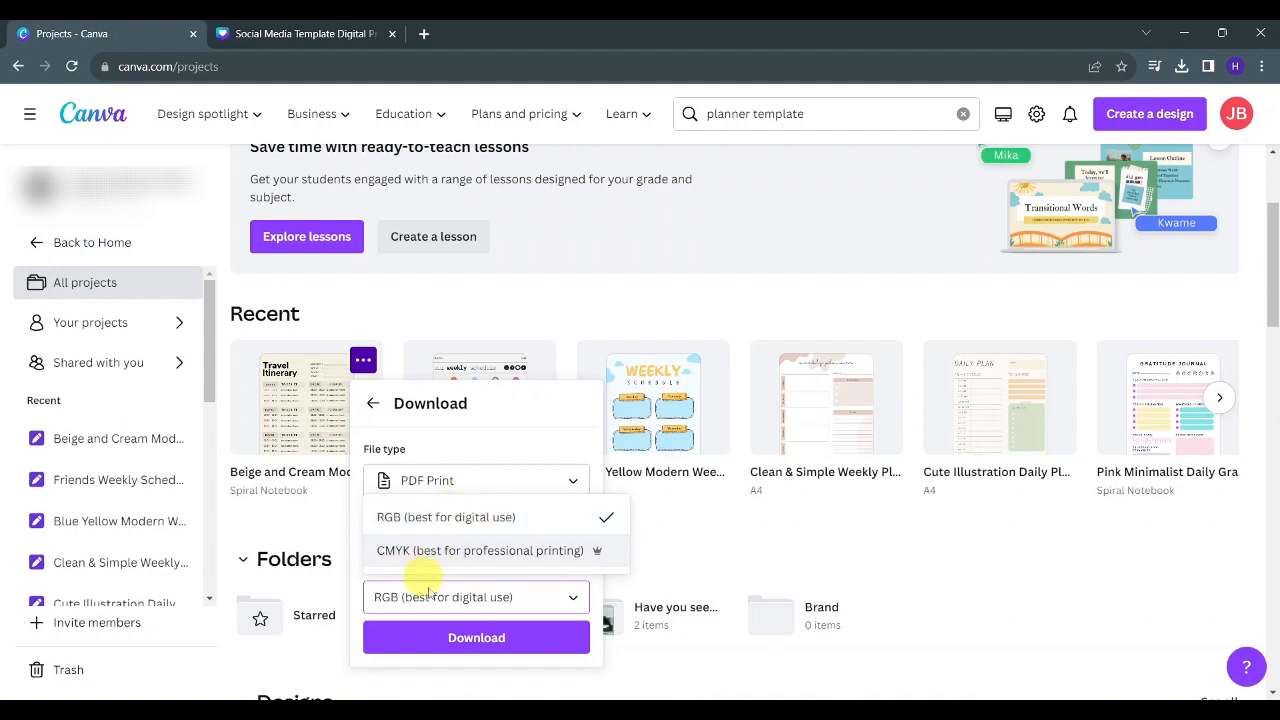
left_click(462, 600)
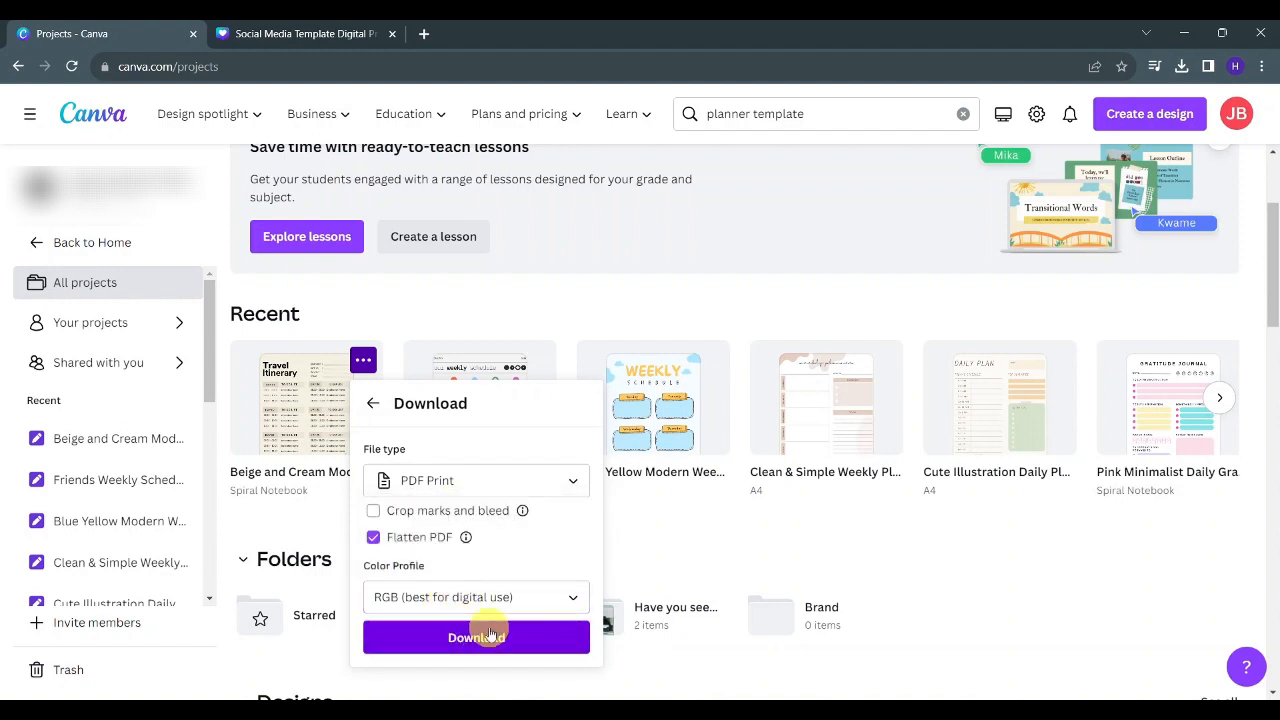
left_click(490, 648)
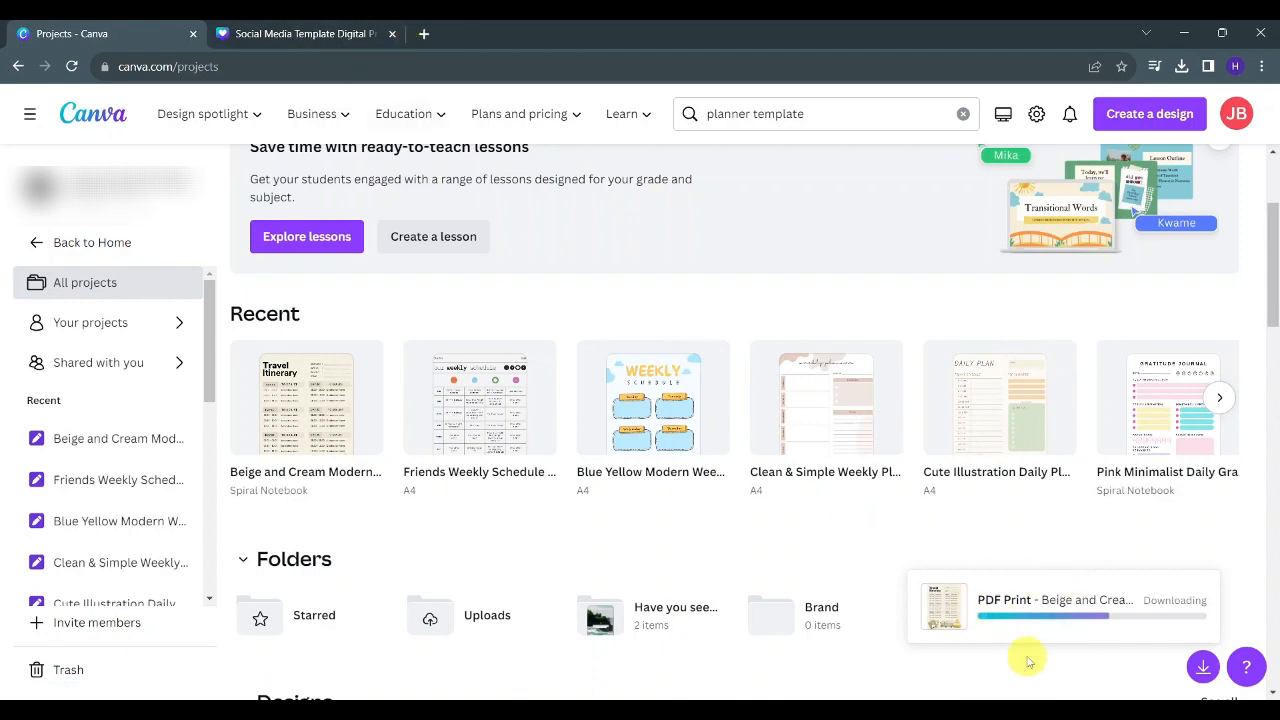
- Return to the mockup design, check the downloaded PDF in the download history, and collapse the elements panel
left_click(305, 30)
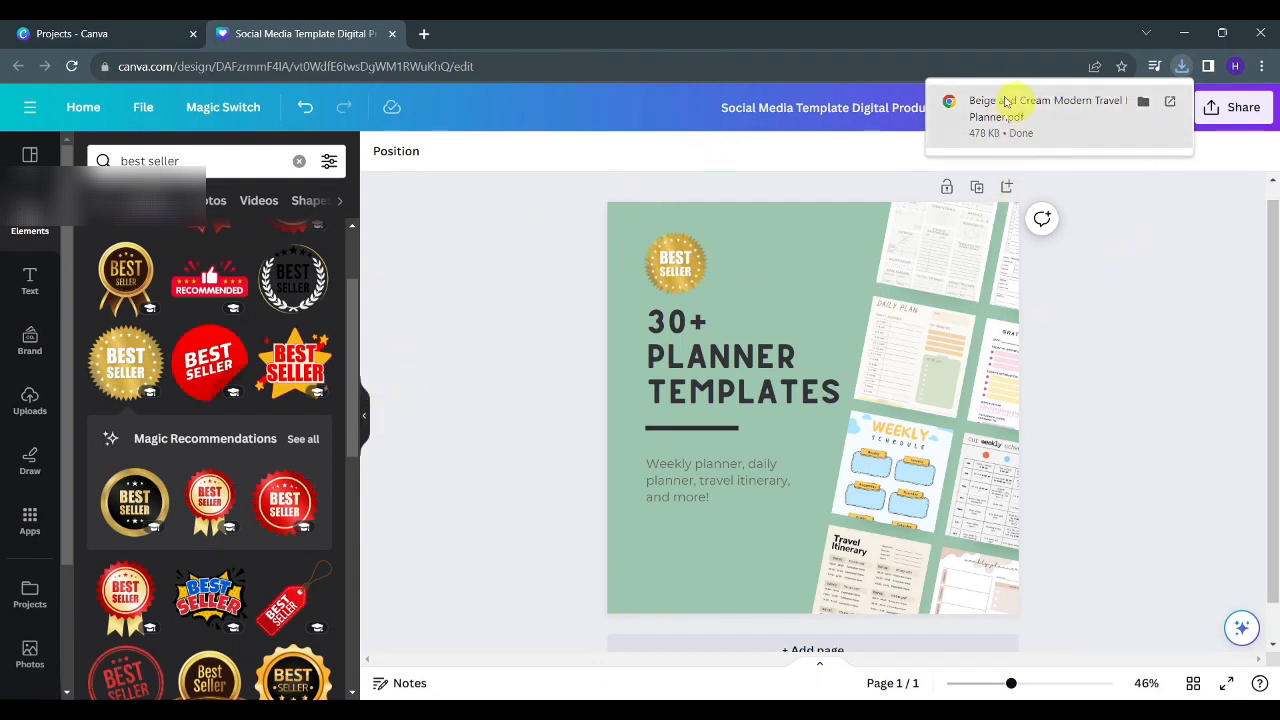
left_click(172, 33)
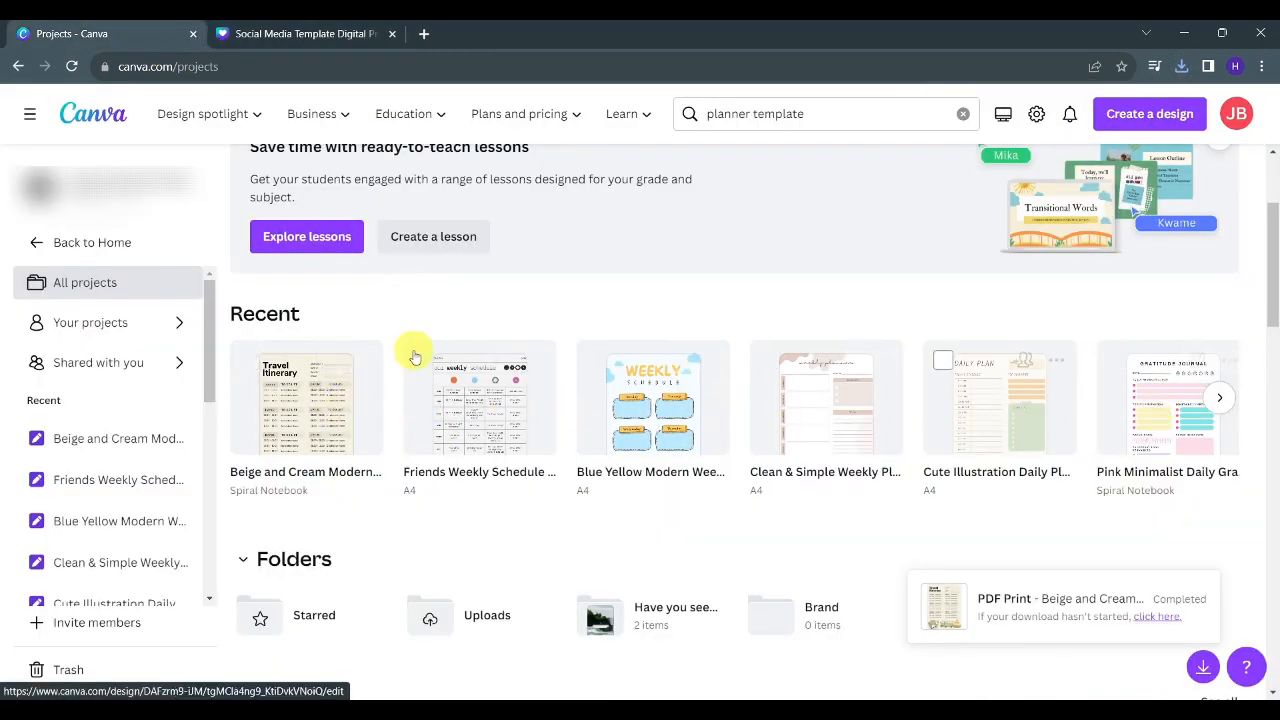
left_click(212, 30)
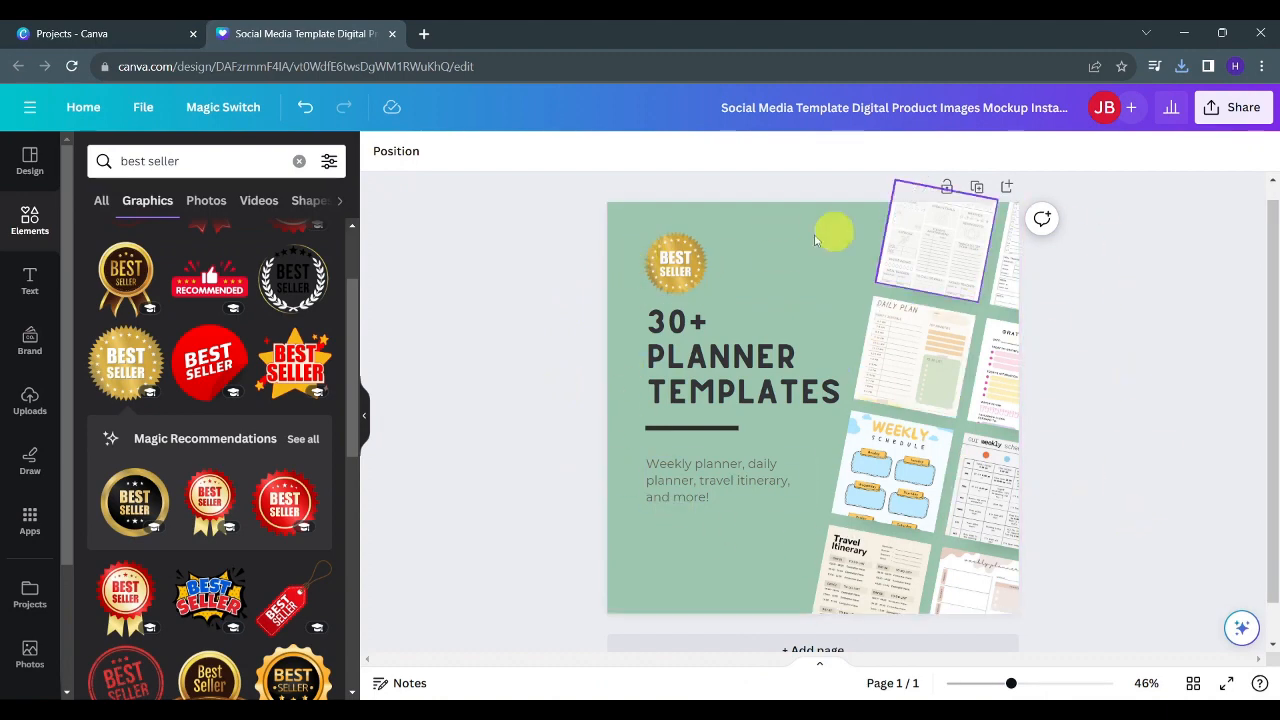
left_click(1181, 66)
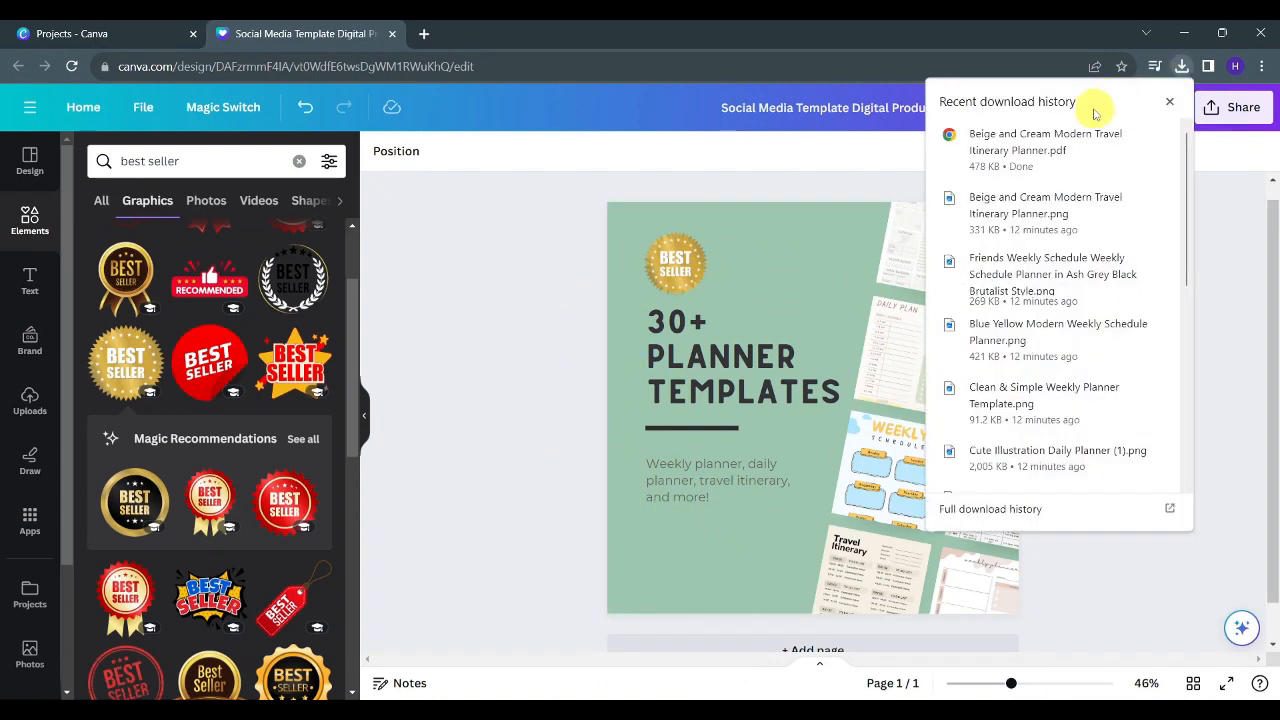
left_click(1170, 103)
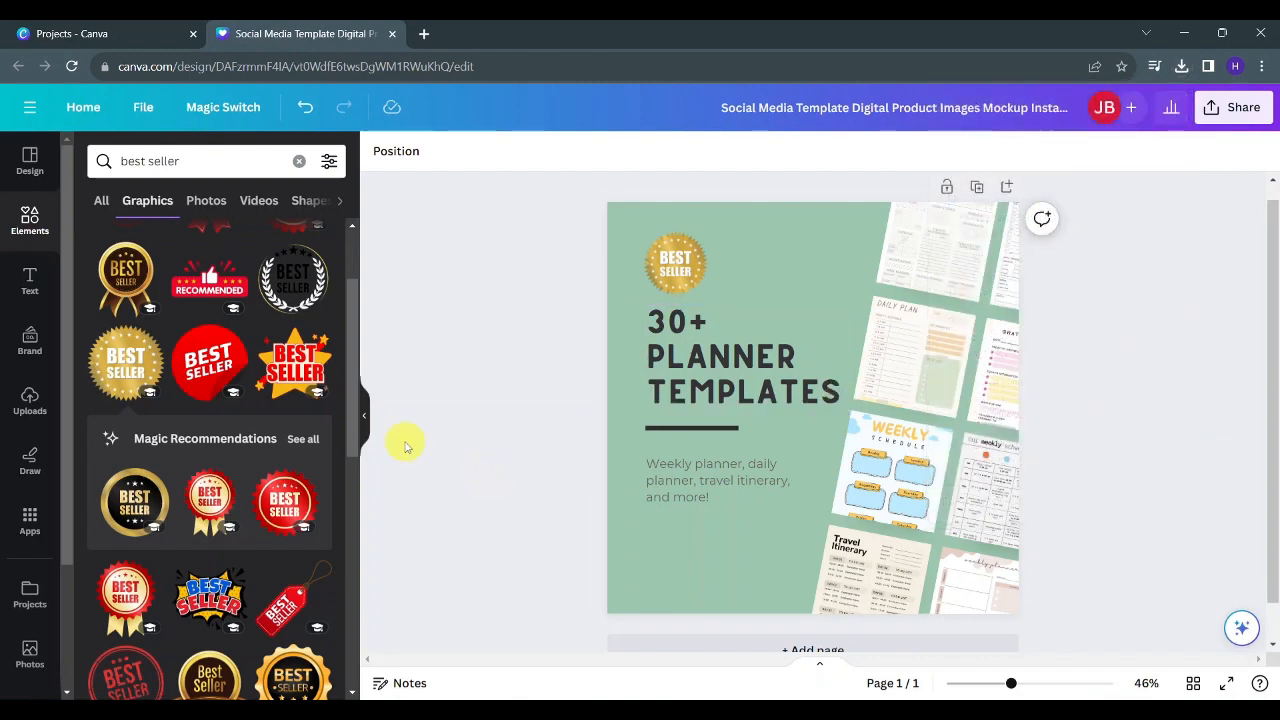
left_click(365, 416)
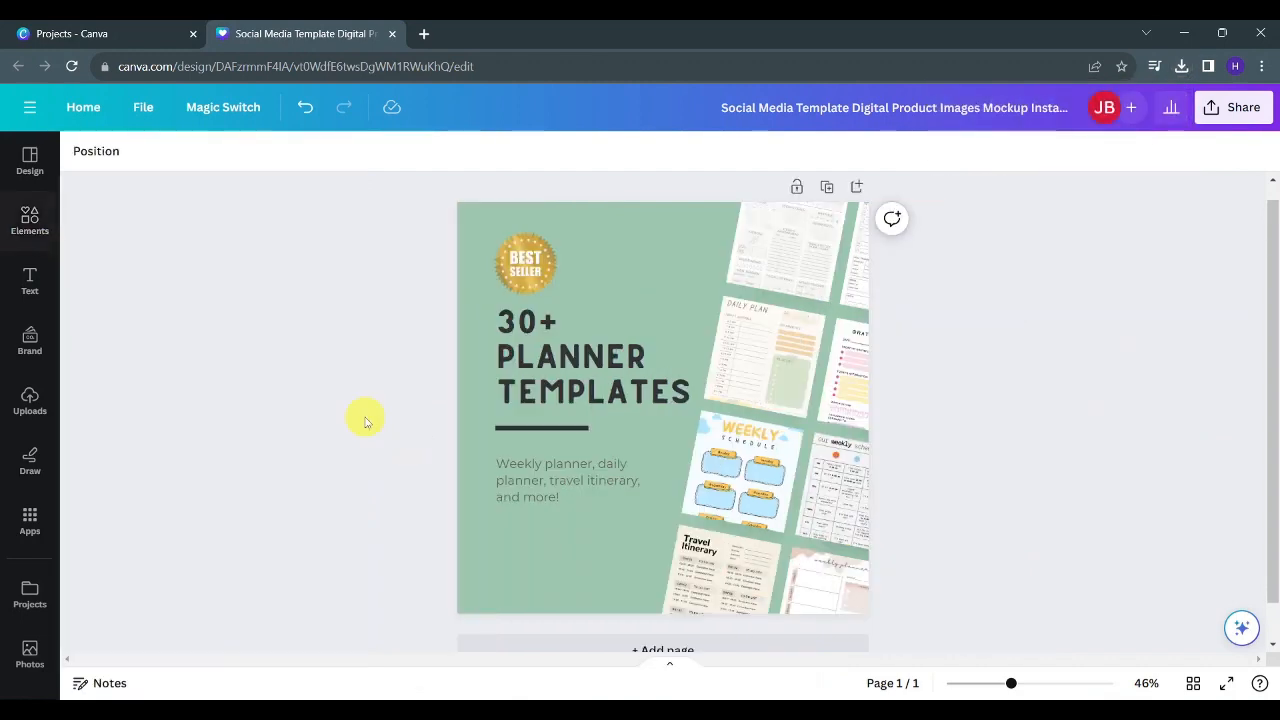